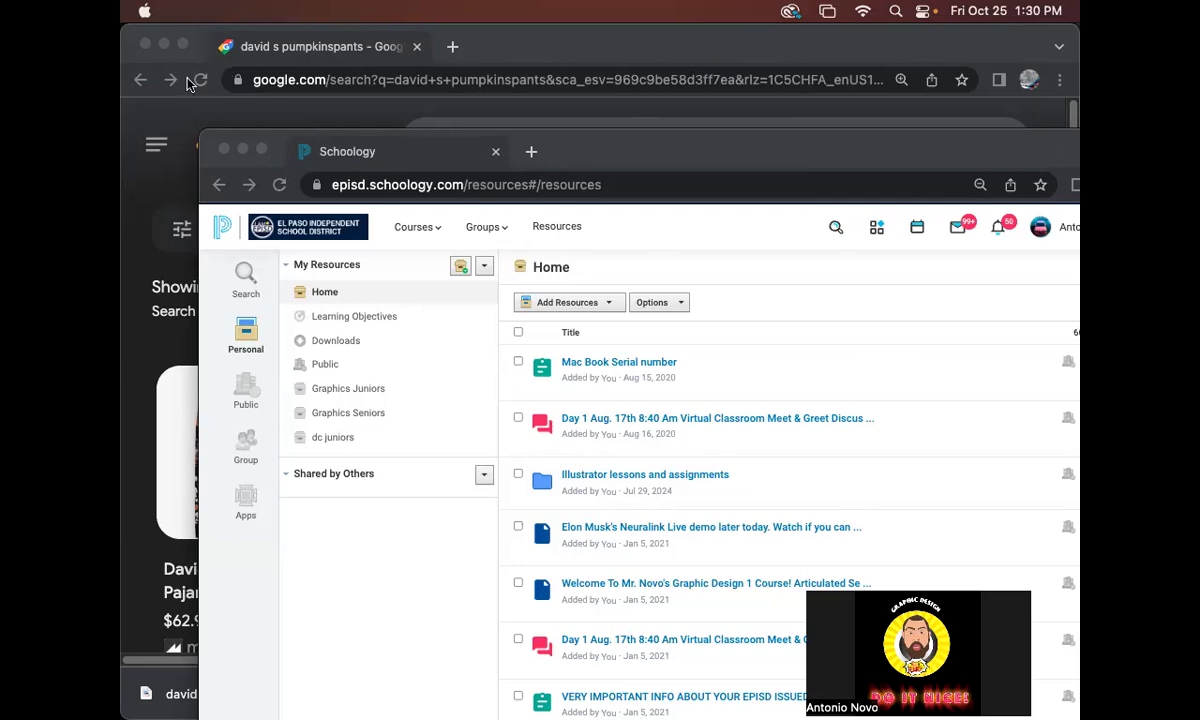
Step: Bring the Schoology window forward and open the GraphDsg1 DC-T131 N (86) course from the course list
left_click(661, 152)
double_click(675, 157)
scroll(731, 340, "down", 5)
scroll(732, 345, "up", 5)
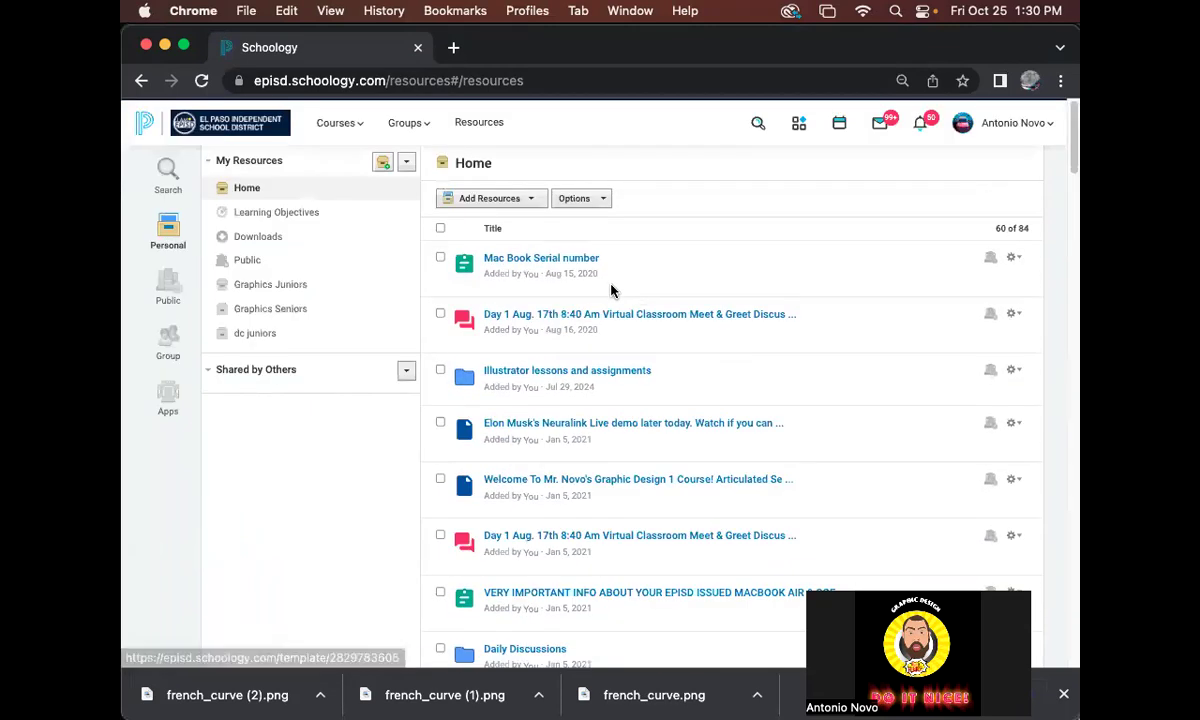
left_click(335, 123)
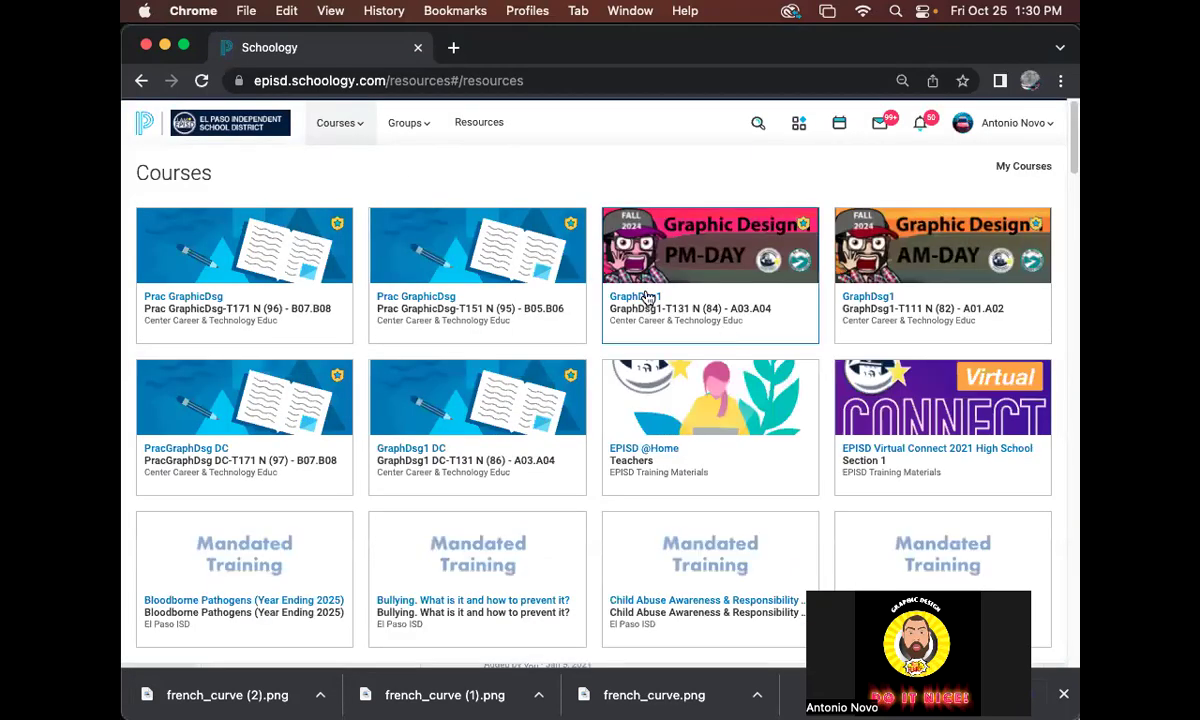
left_click(407, 453)
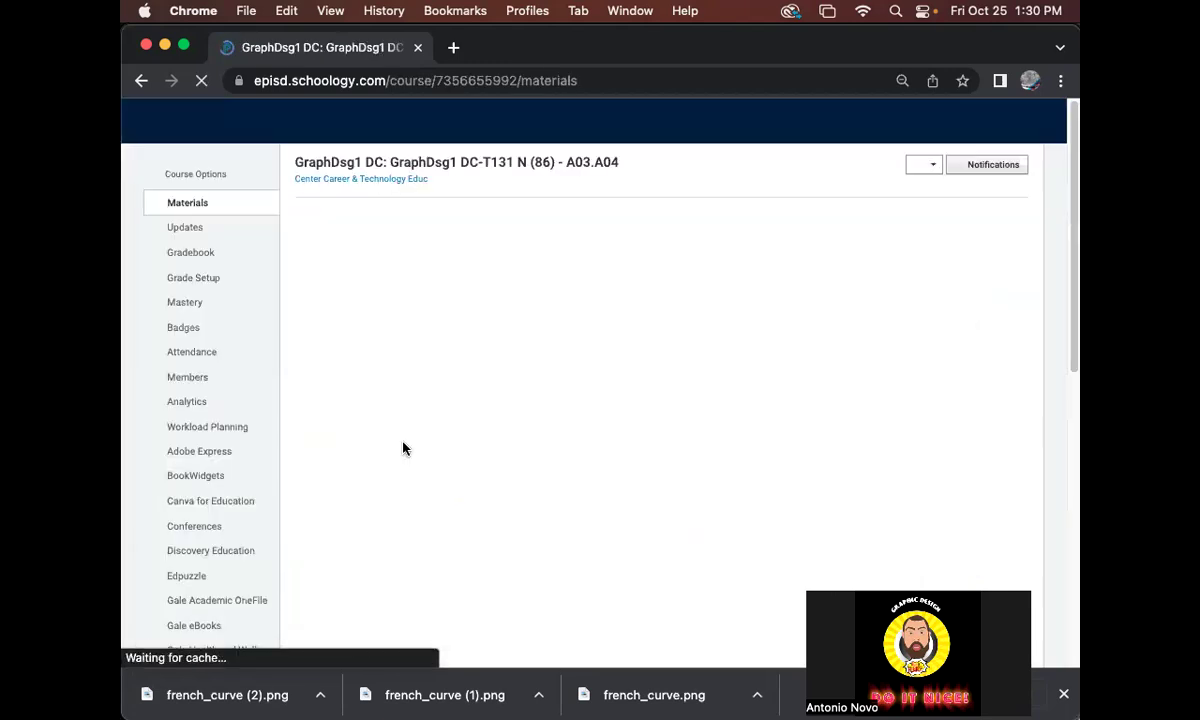
Step: Open the CD TEMPLATE assignment inside the course's 2nd 9 weeks Folder Oct-Dec 2024
scroll(580, 370, "down", 15)
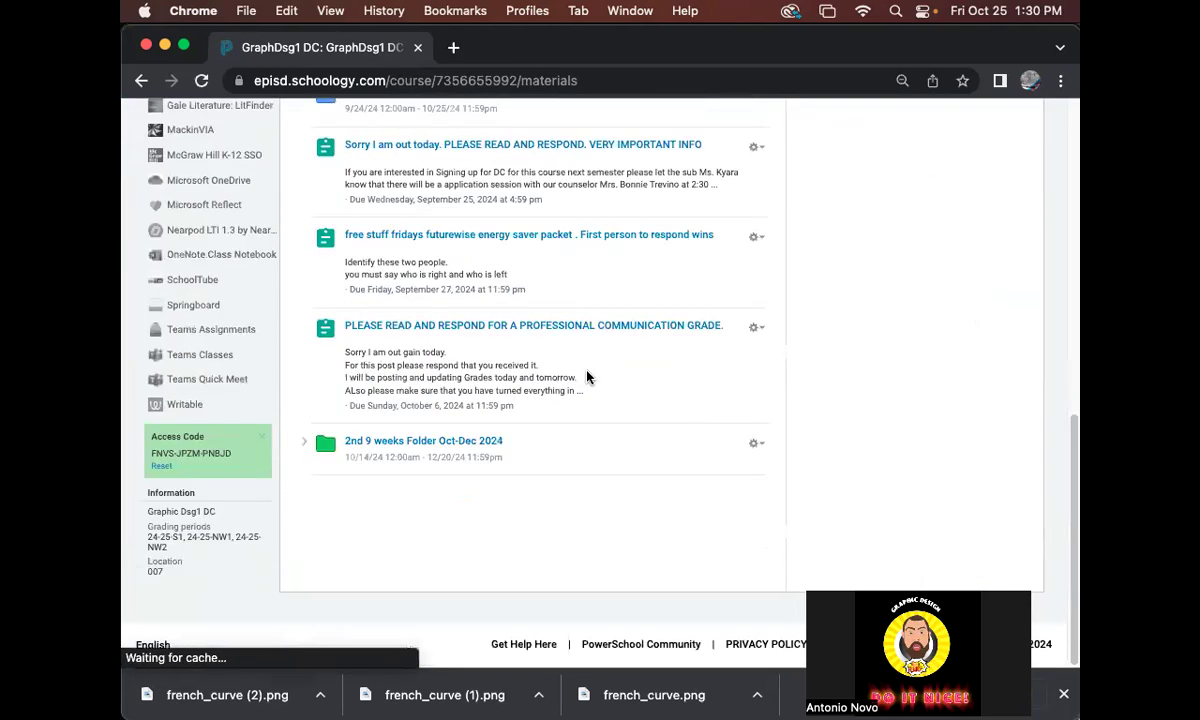
left_click(426, 450)
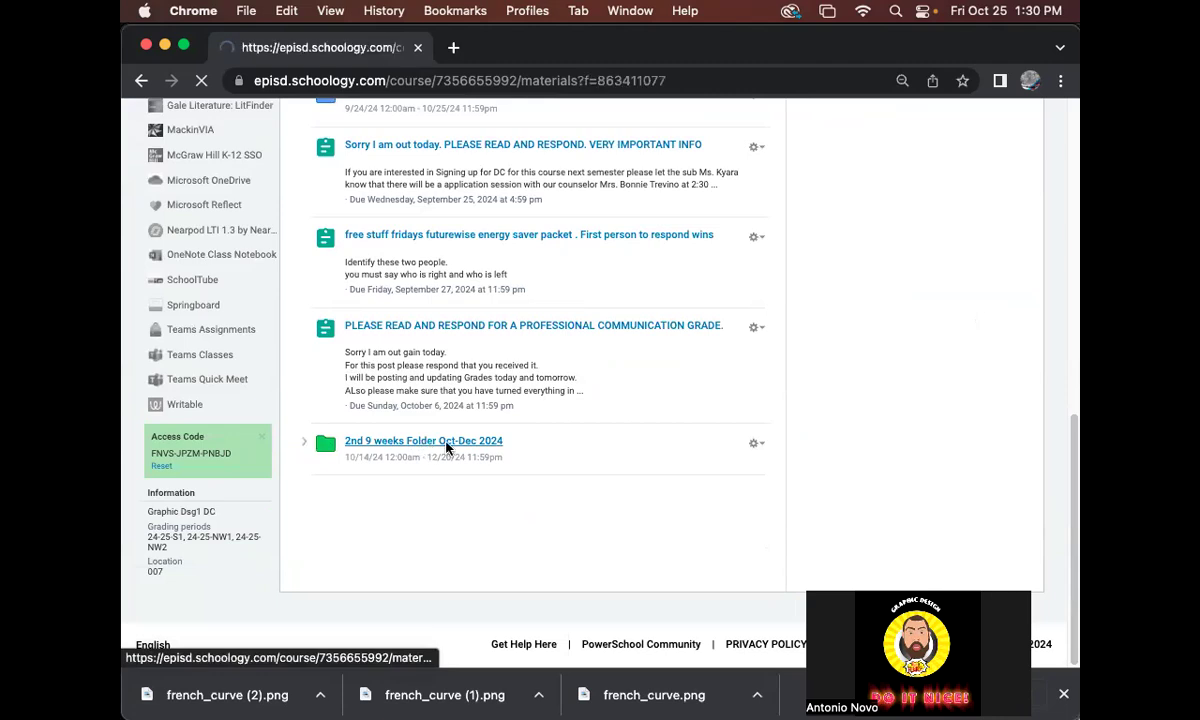
scroll(460, 445, "down", 5)
scroll(465, 440, "up", 2)
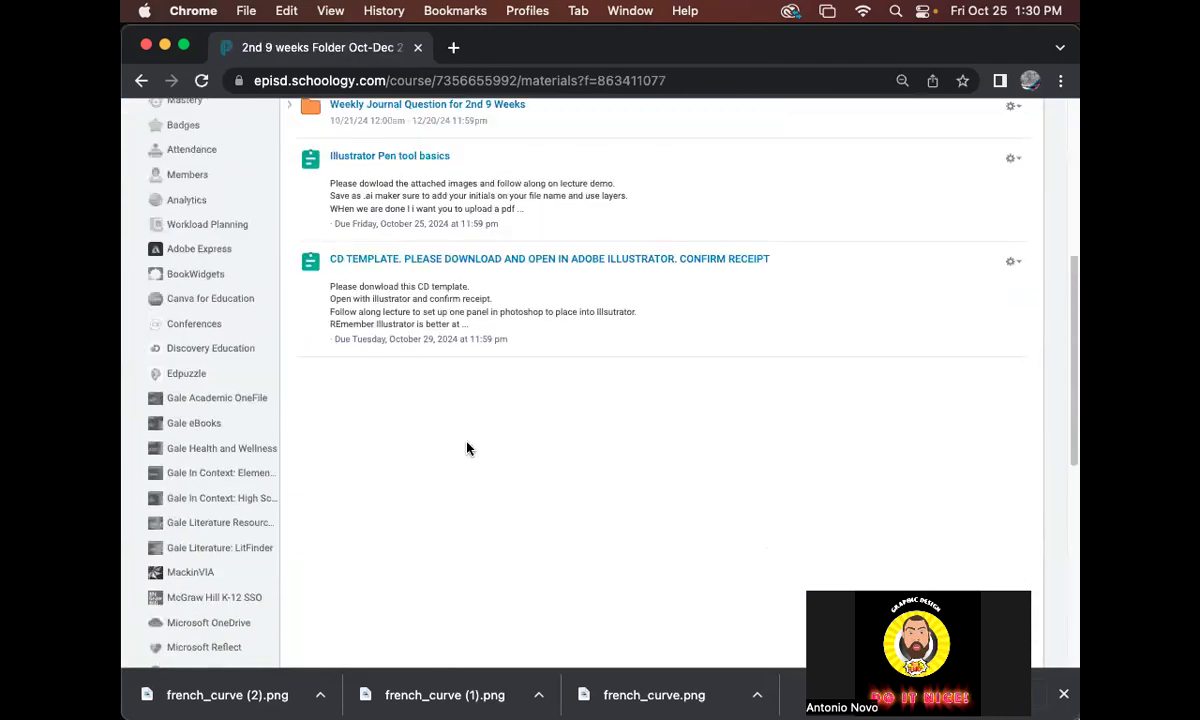
left_click(470, 260)
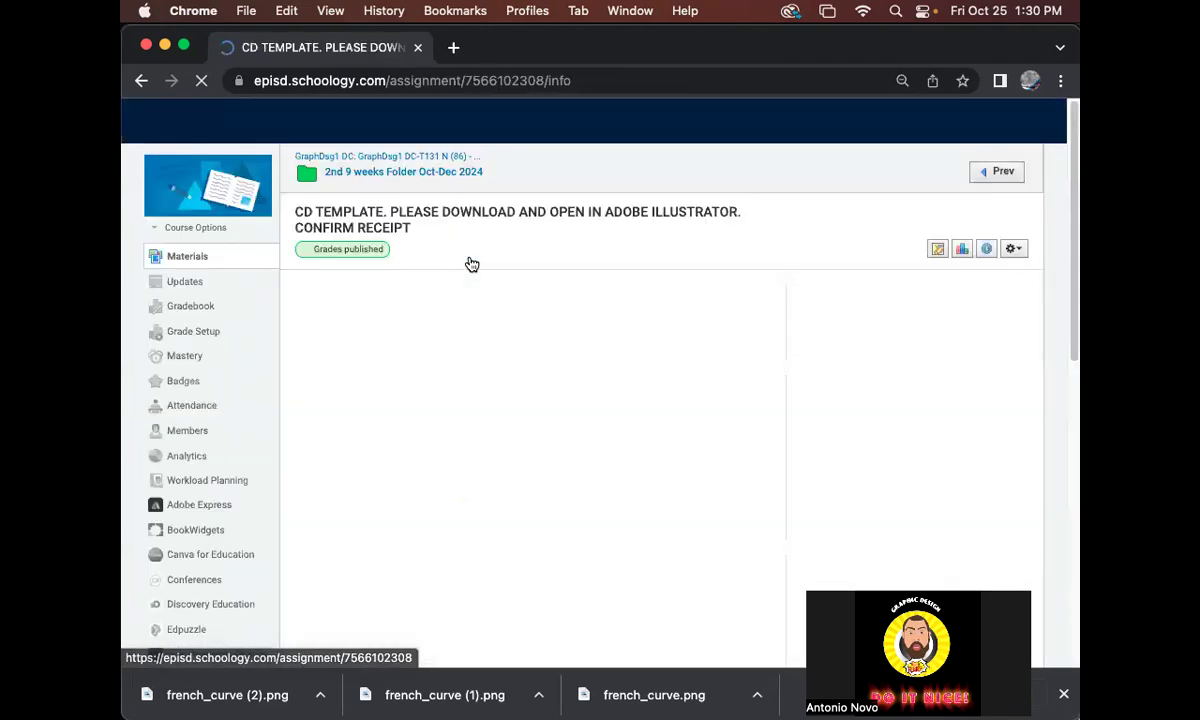
Step: Download the assignment's attachments CD_DESIGN_TEMPLATE_10_25_24.ai and pics to use.zip
scroll(475, 265, "down", 2)
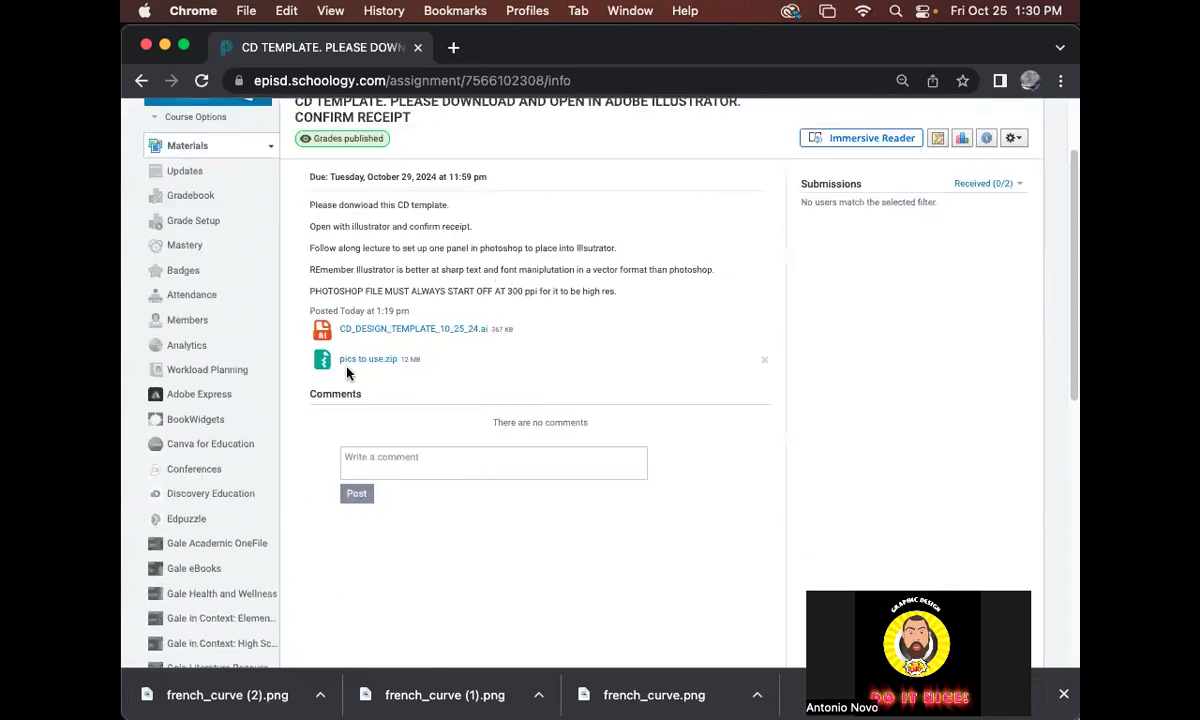
left_click(395, 333)
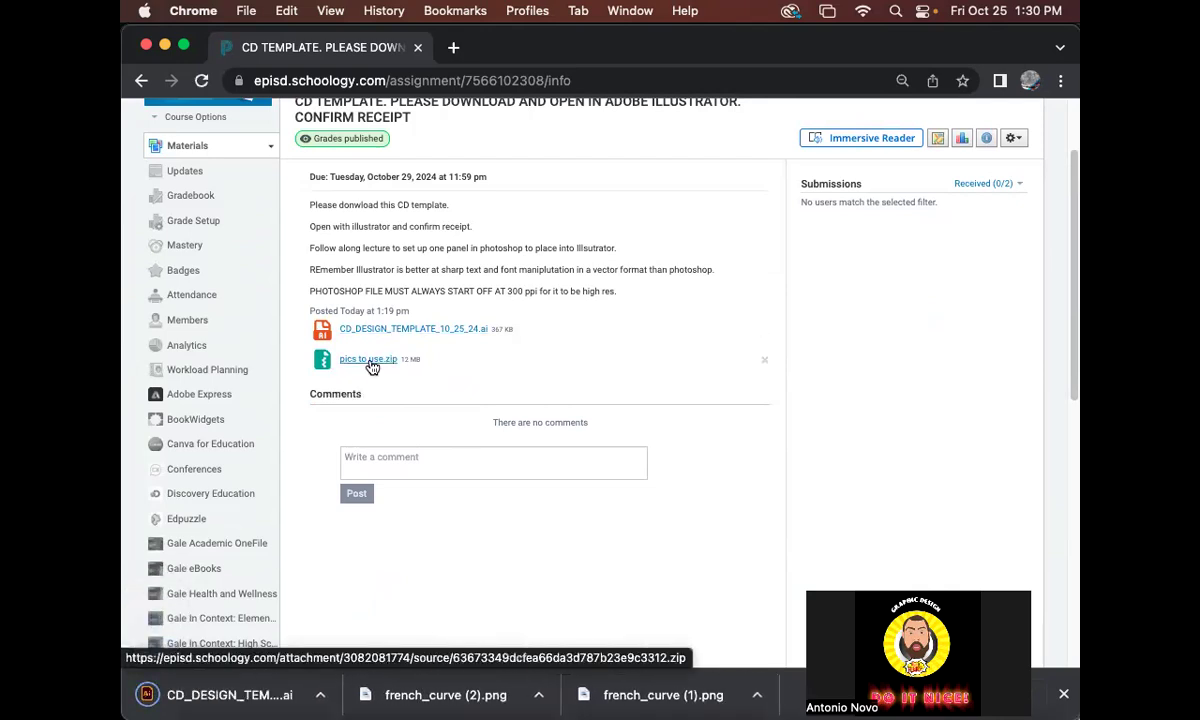
left_click(370, 362)
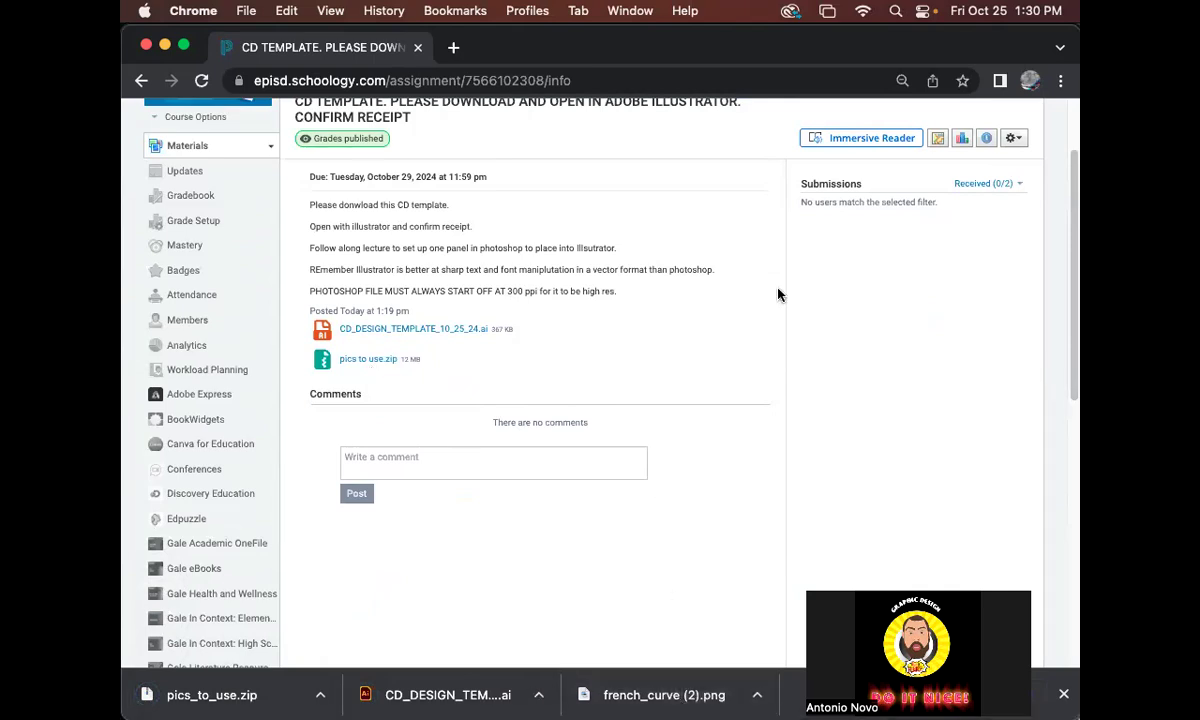
Step: Move the assignment's browser window down the screen and minimize the Google Shopping, Messages and phone directory spreadsheet windows
left_click_drag(716, 46, 781, 461)
left_click(674, 386)
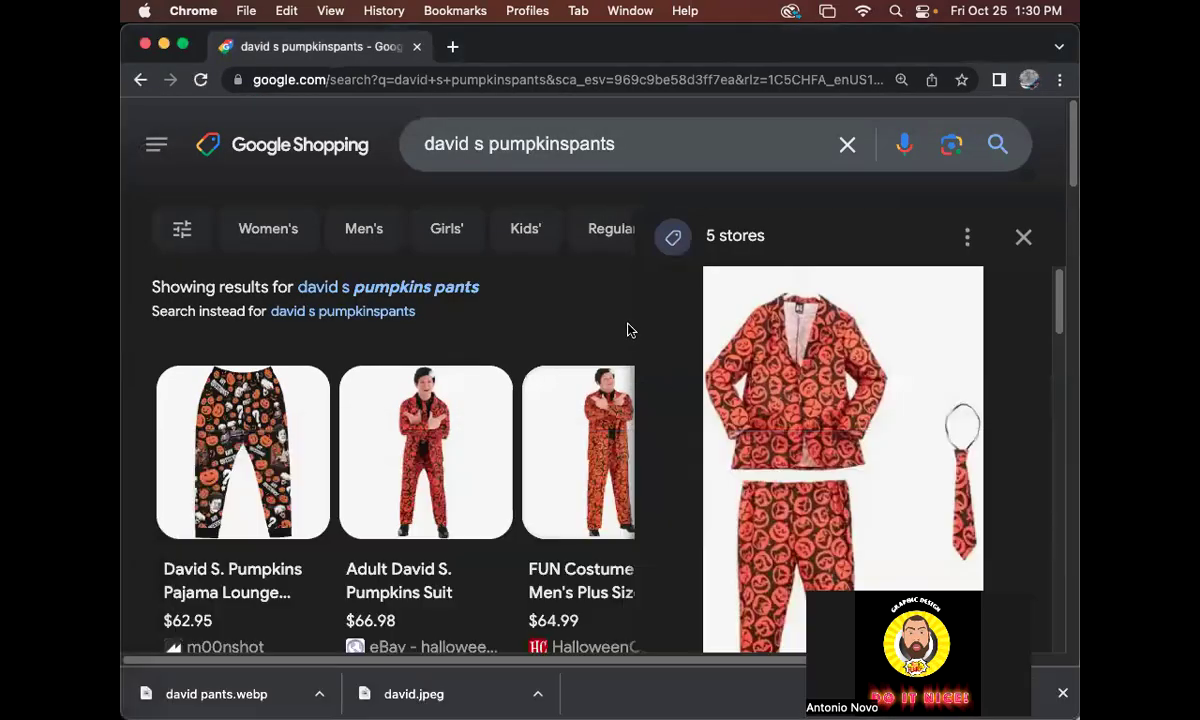
left_click(165, 46)
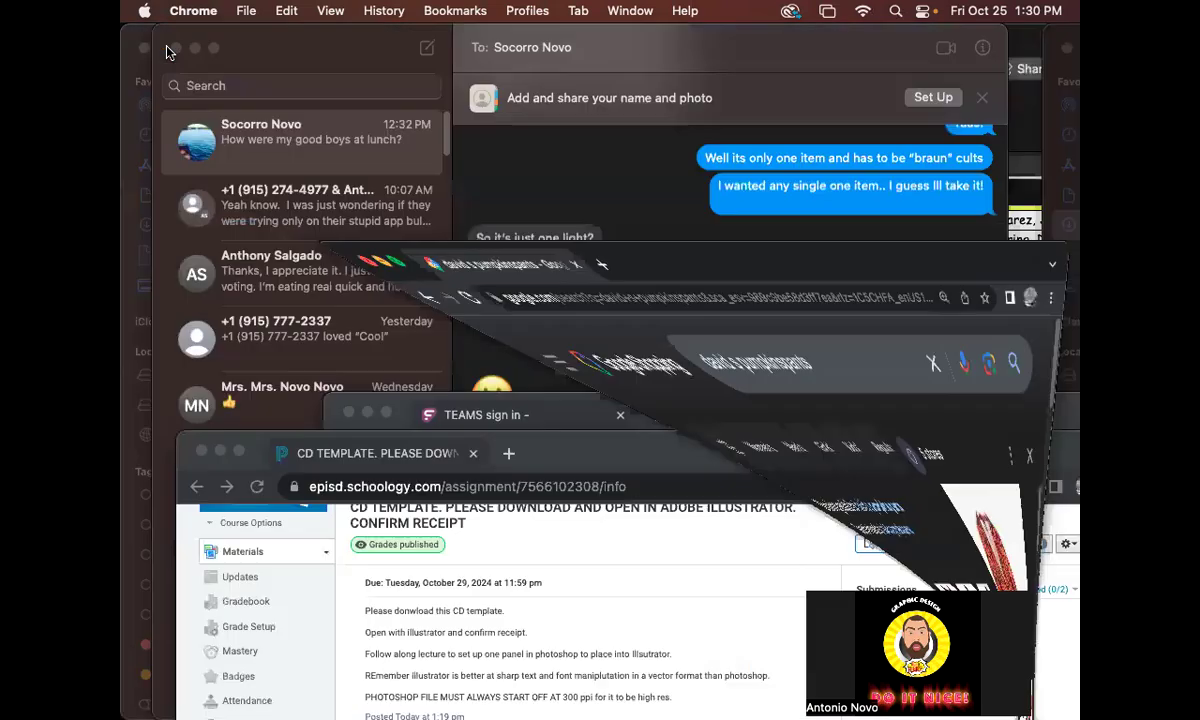
left_click(193, 48)
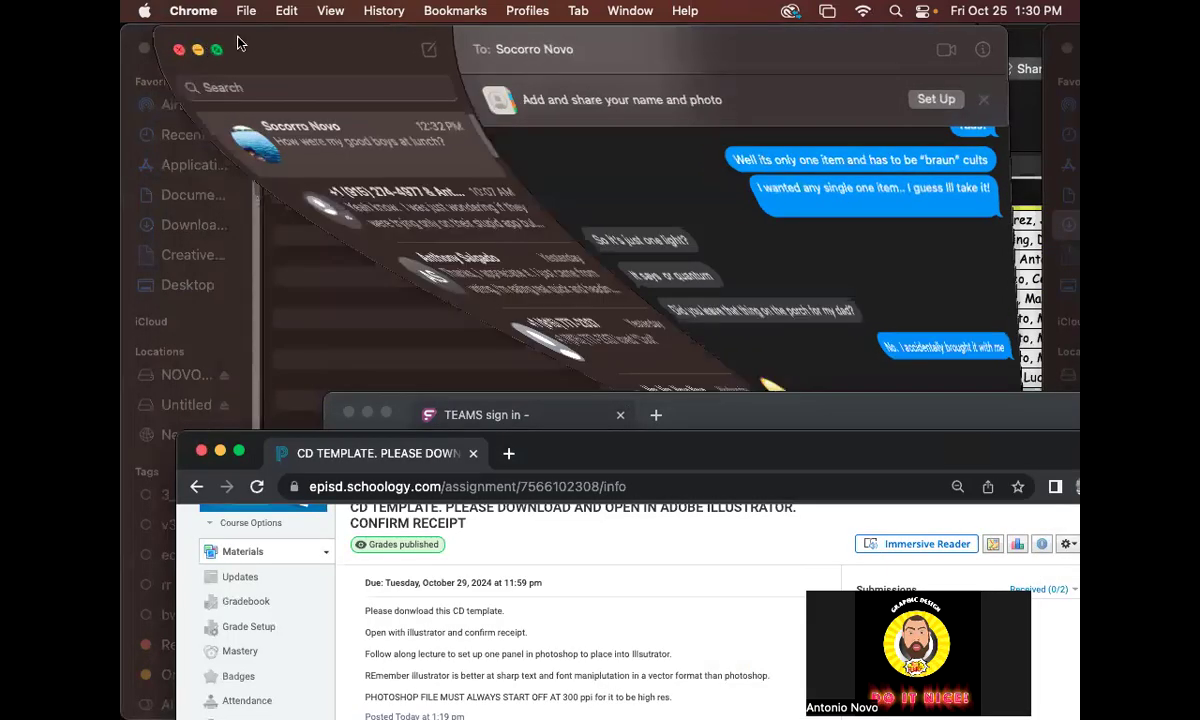
left_click(165, 62)
left_click(162, 48)
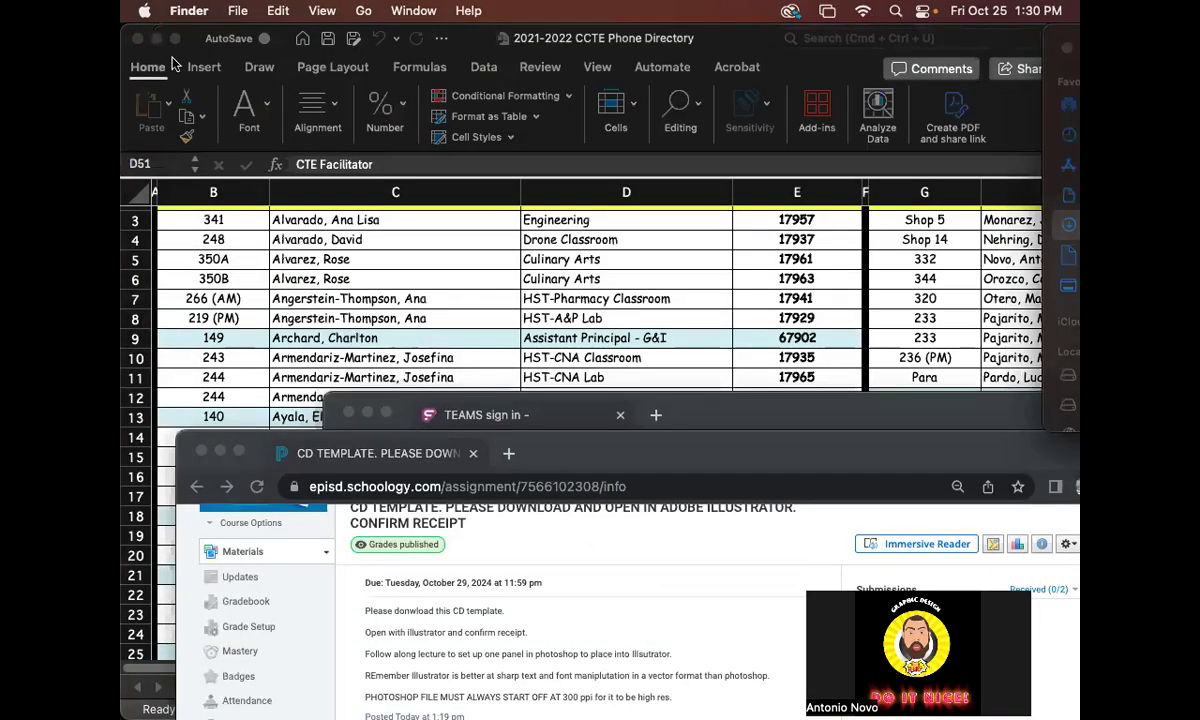
left_click(157, 40)
Step: Minimize the stacked Finder search, recording-folder and Desktop windows and the All Fonts window to uncover Downloads
left_click(162, 48)
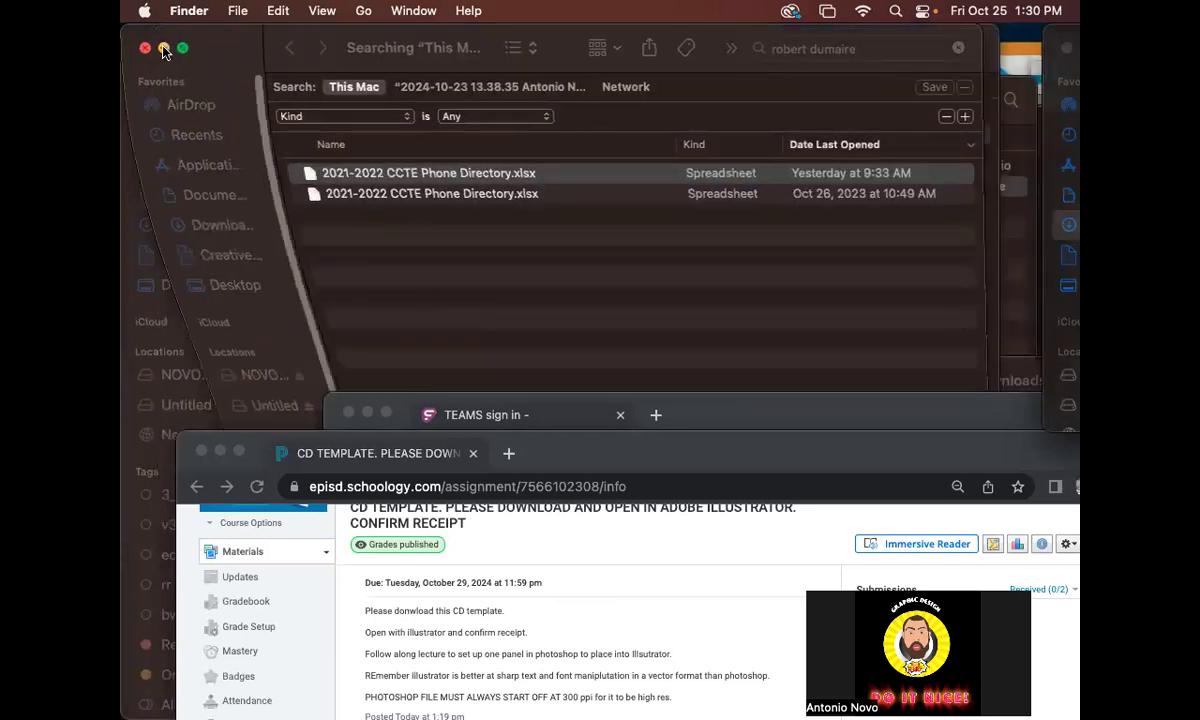
left_click(164, 52)
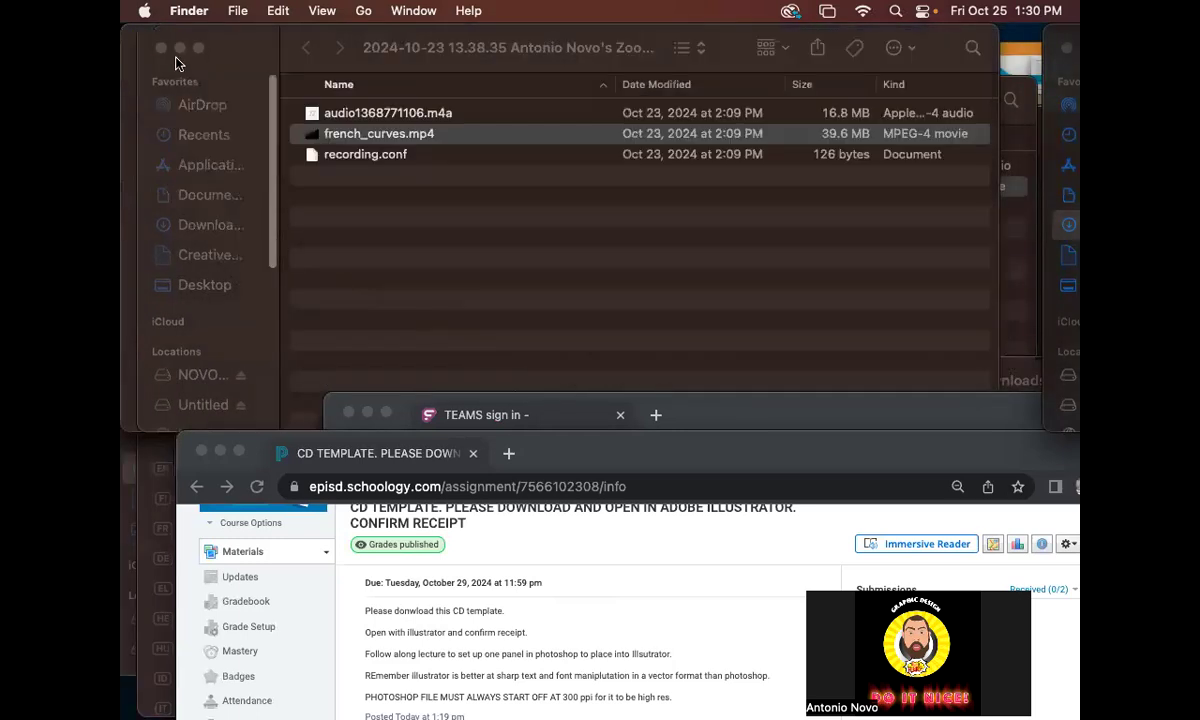
left_click(180, 50)
left_click(157, 46)
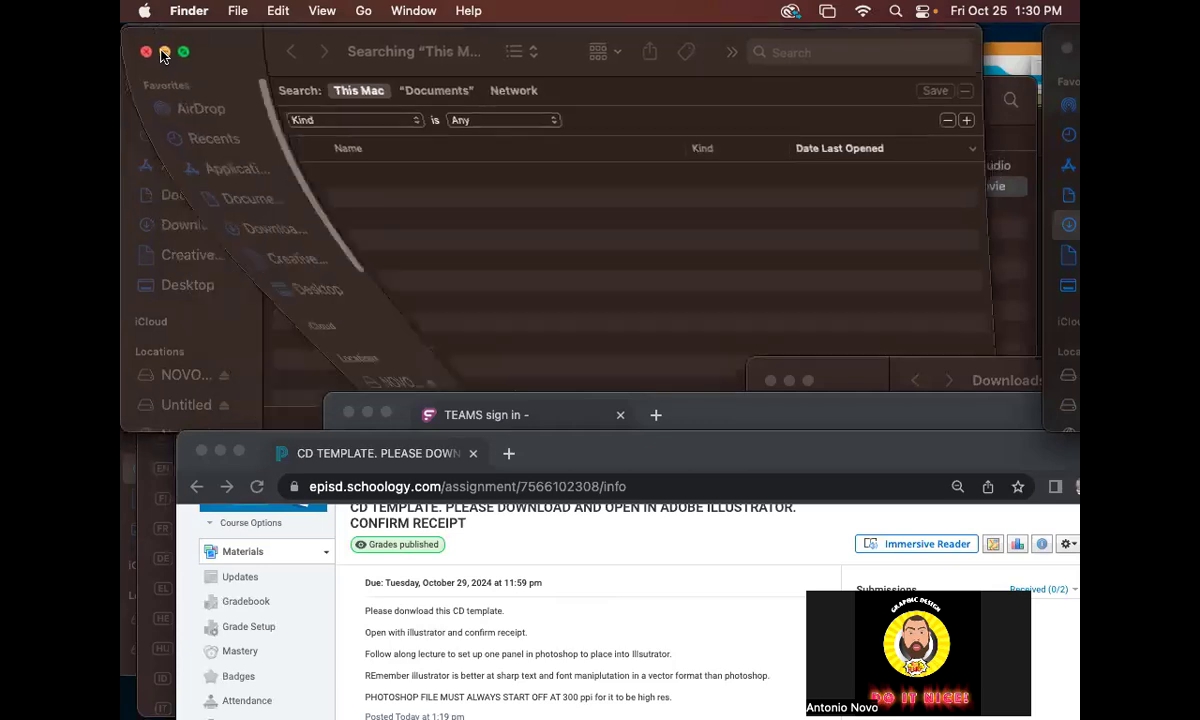
left_click(162, 50)
left_click(162, 50)
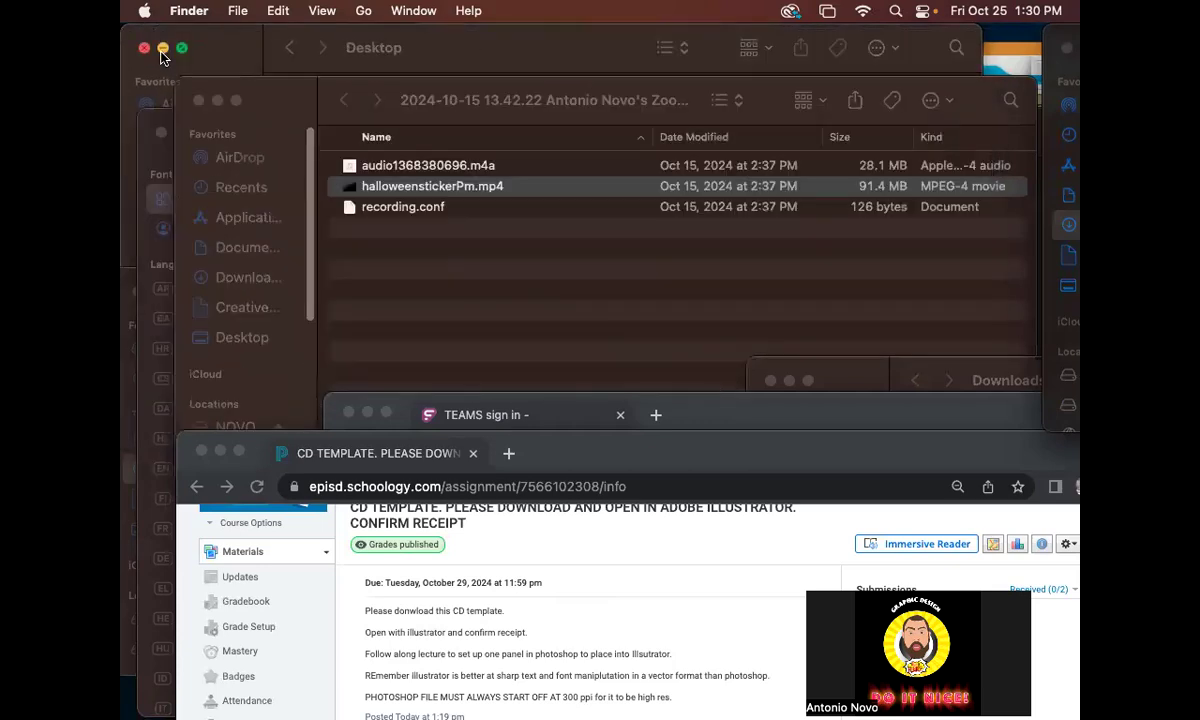
left_click(164, 52)
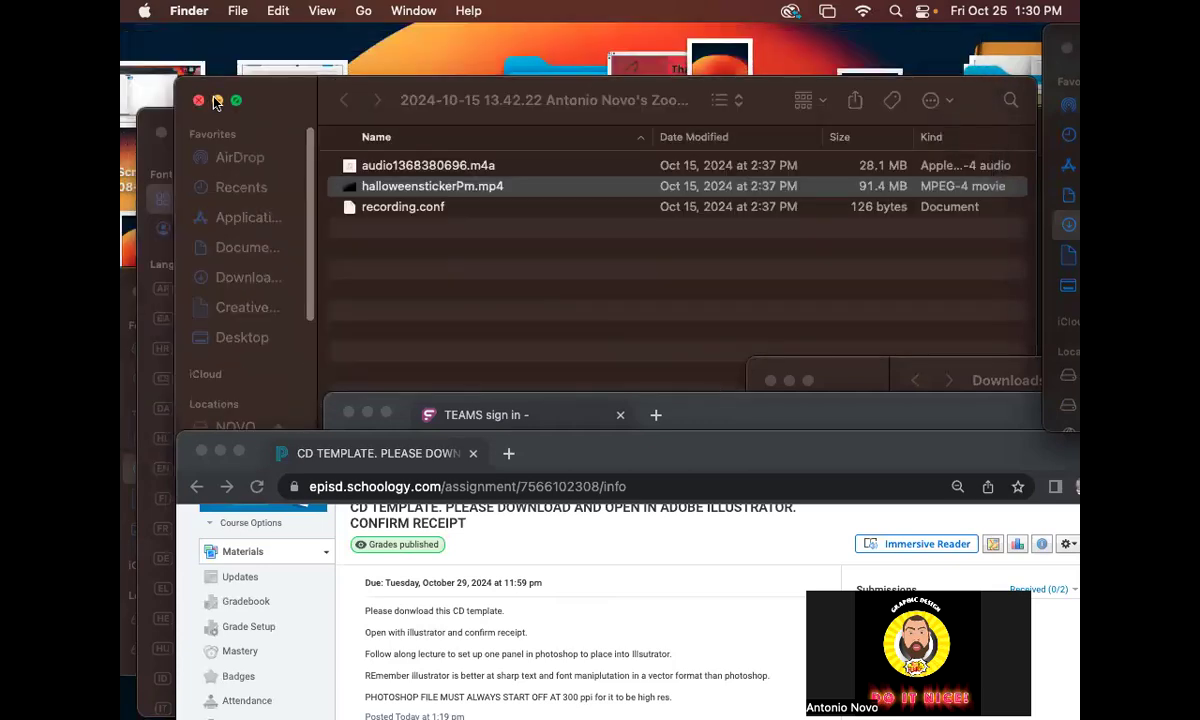
left_click(216, 101)
left_click(182, 133)
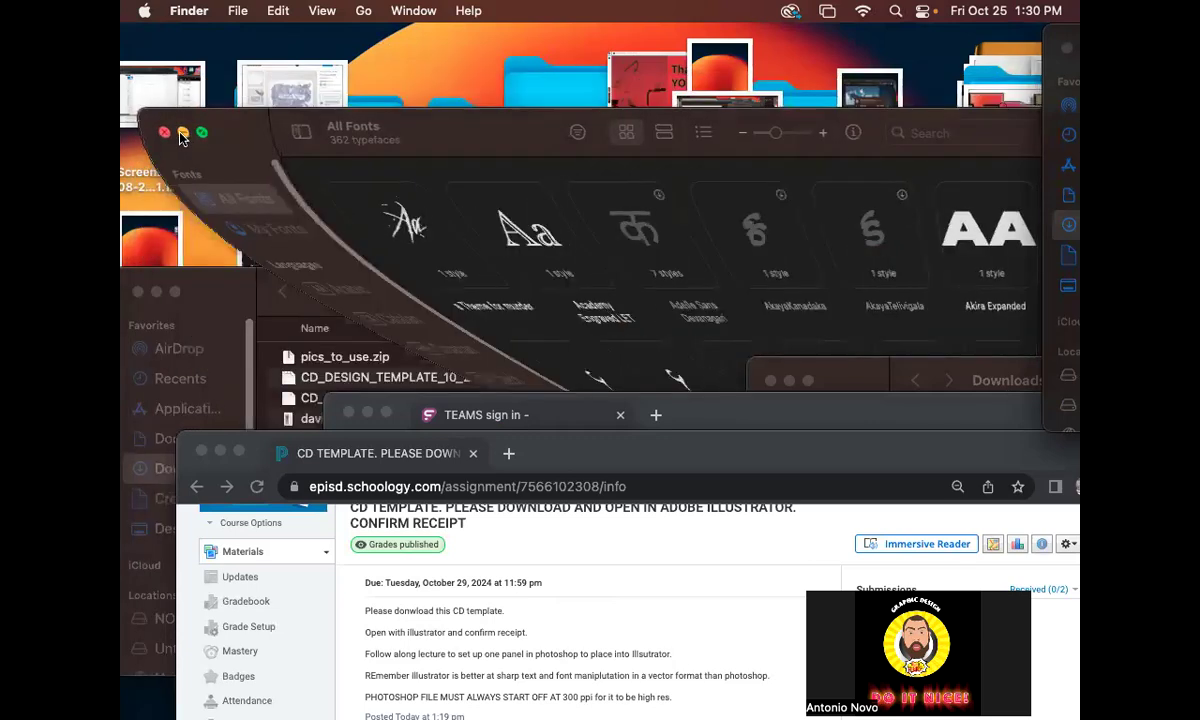
Step: Bring the Downloads folder window forward, move it higher, and open CD_DESIGN_TEMPLATE_10_25_24 (1).ai in Illustrator
left_click(214, 286)
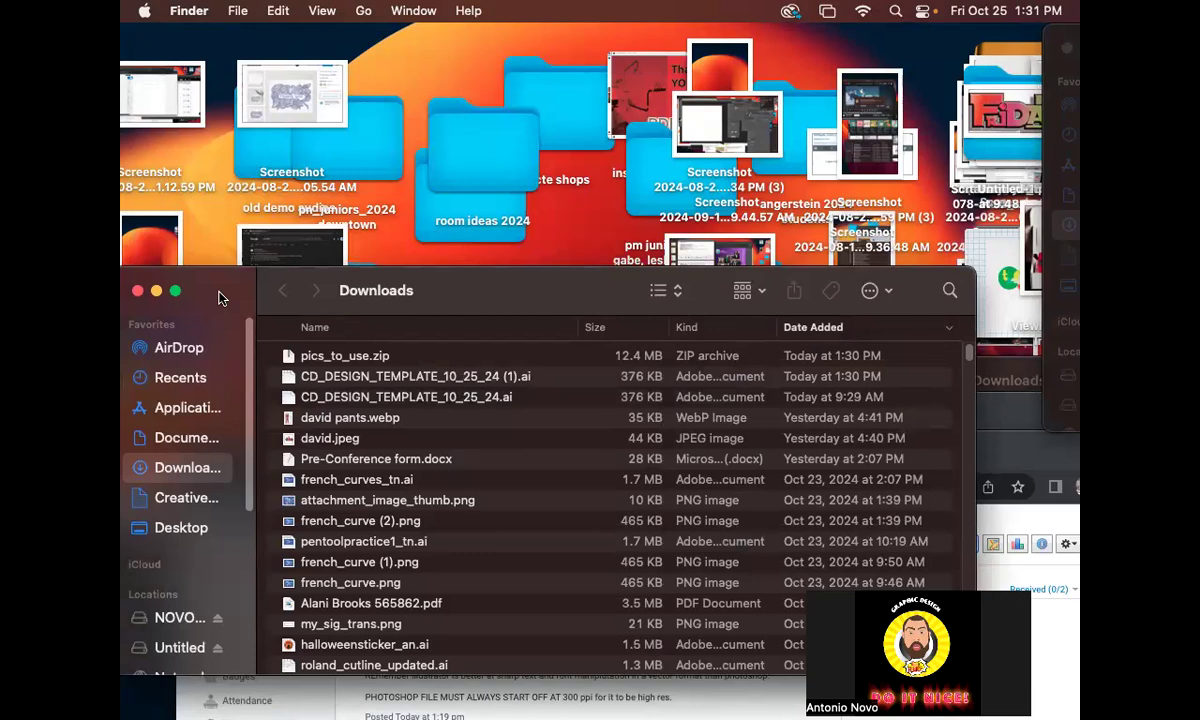
left_click_drag(243, 281, 271, 257)
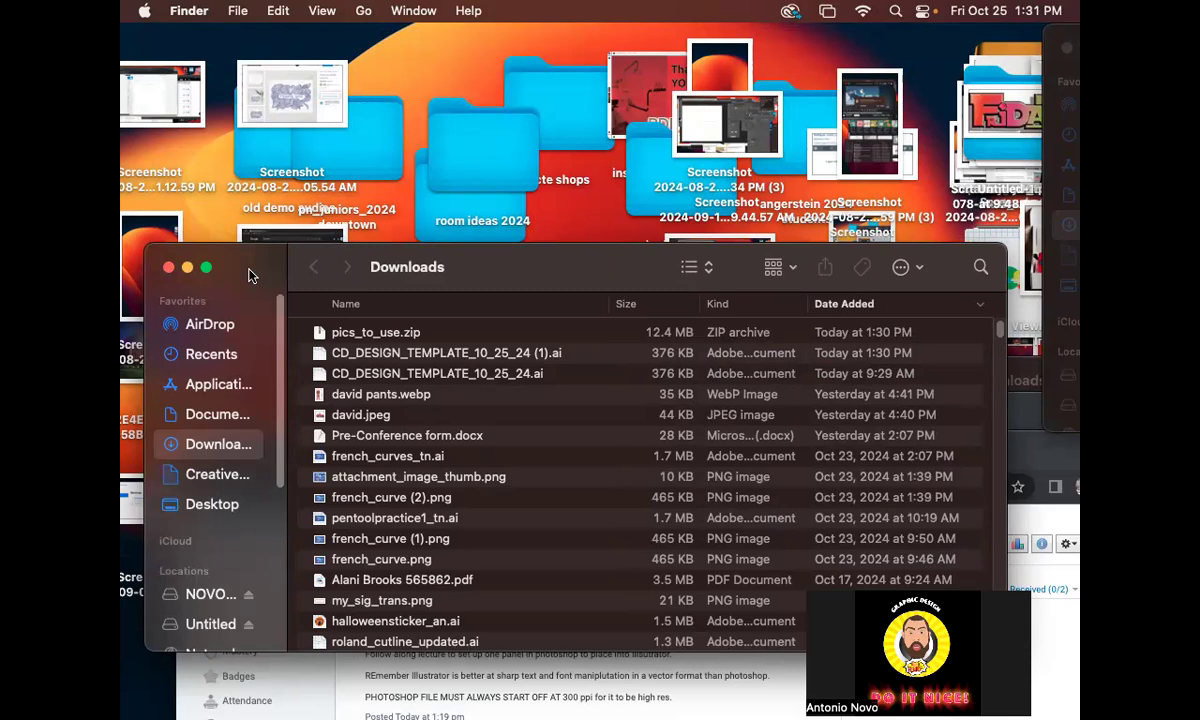
left_click_drag(250, 274, 229, 117)
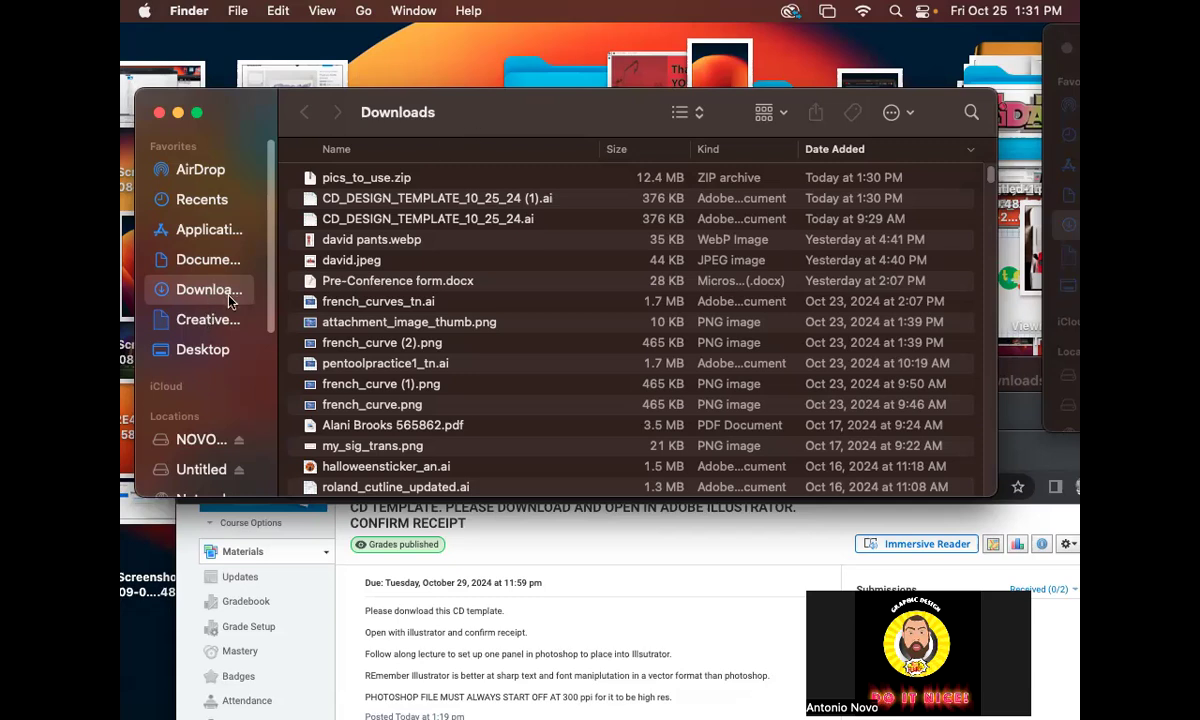
double_click(357, 206)
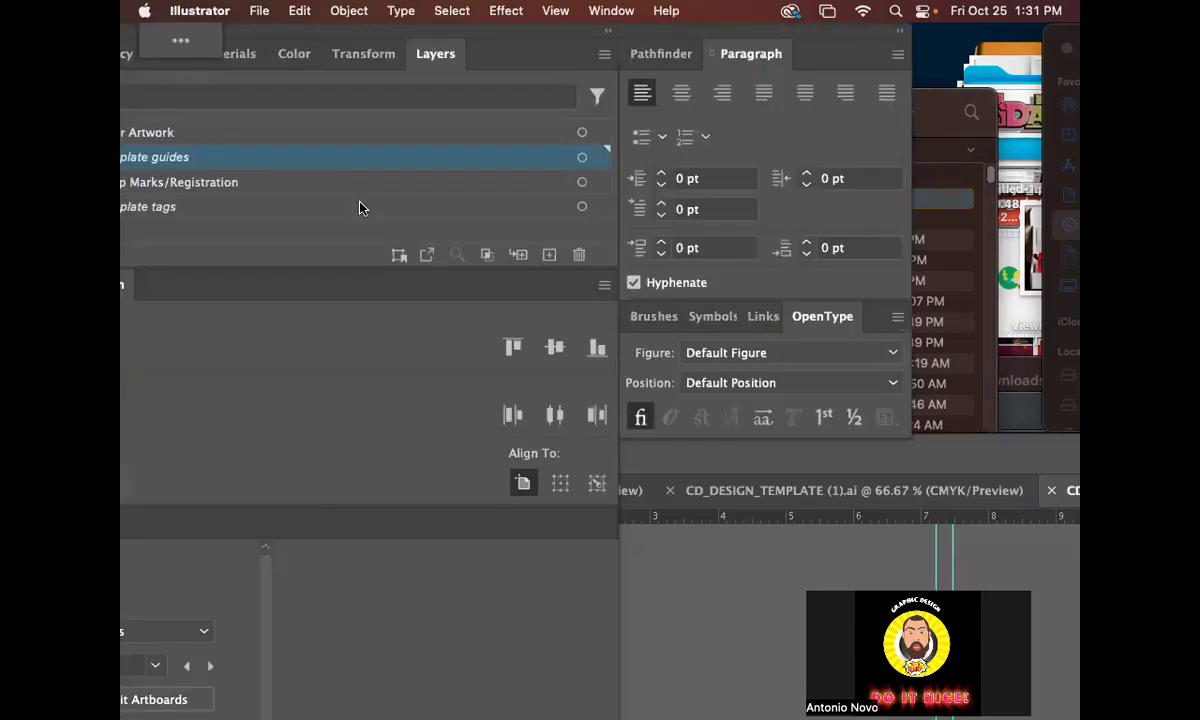
Step: Make Your Artwork the active layer and move the floating Layers and Swatches panel groups away from the artboards
left_click(376, 134)
left_click_drag(365, 40, 506, 33)
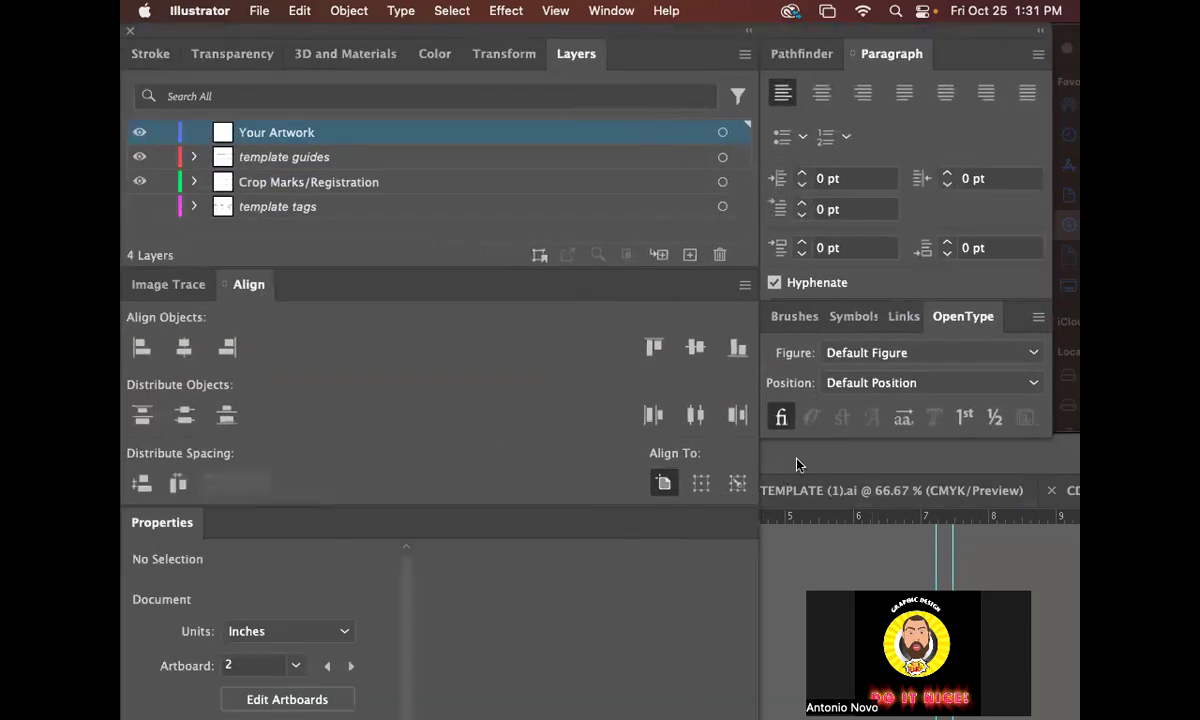
left_click_drag(290, 33, 850, 62)
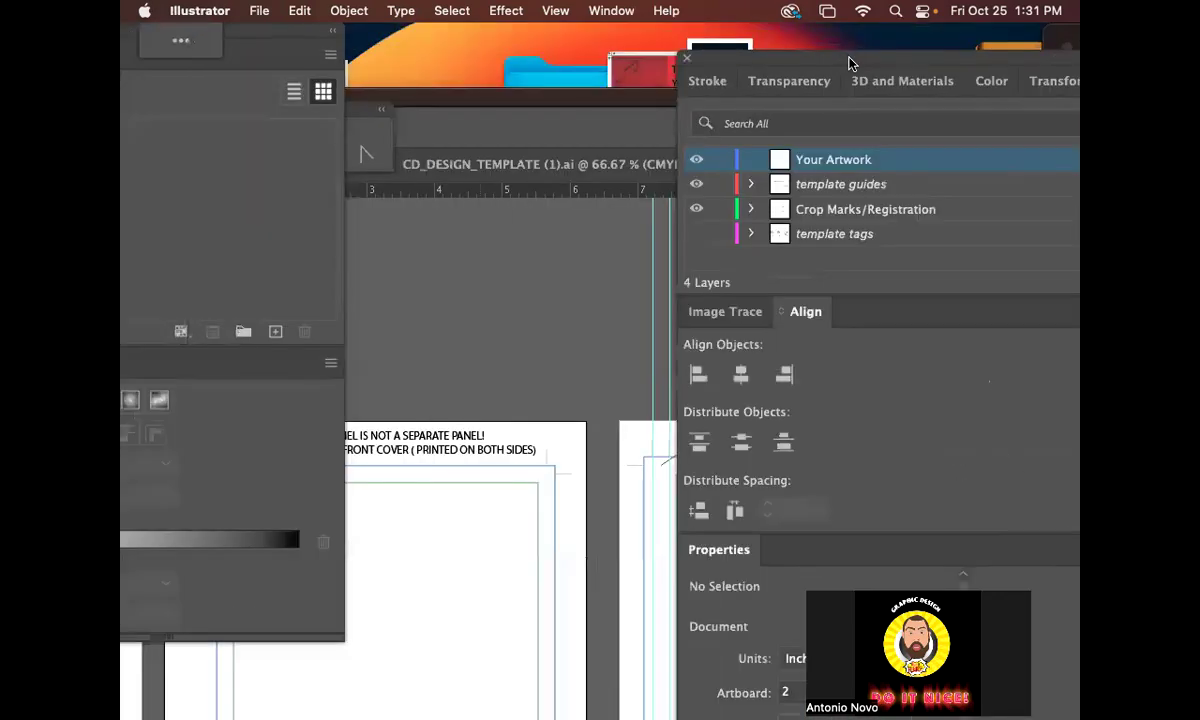
left_click_drag(268, 37, 808, 146)
Step: Move the Downloads folder window up and minimize it so the Illustrator documents are uncovered
left_click(536, 78)
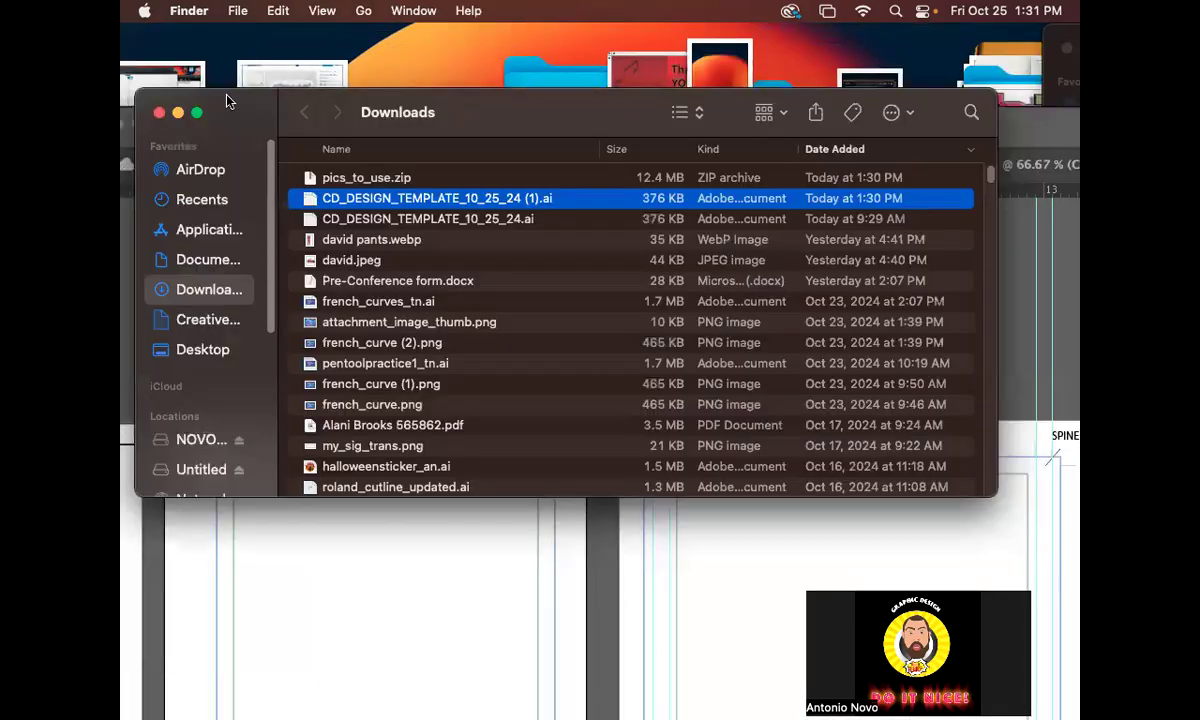
left_click_drag(227, 98, 297, 68)
left_click(248, 82)
Step: Detach CD_DESIGN_TEMPLATE (1).ai into its own window, zooming out on its front cover and moving the window aside
left_click_drag(470, 164, 316, 46)
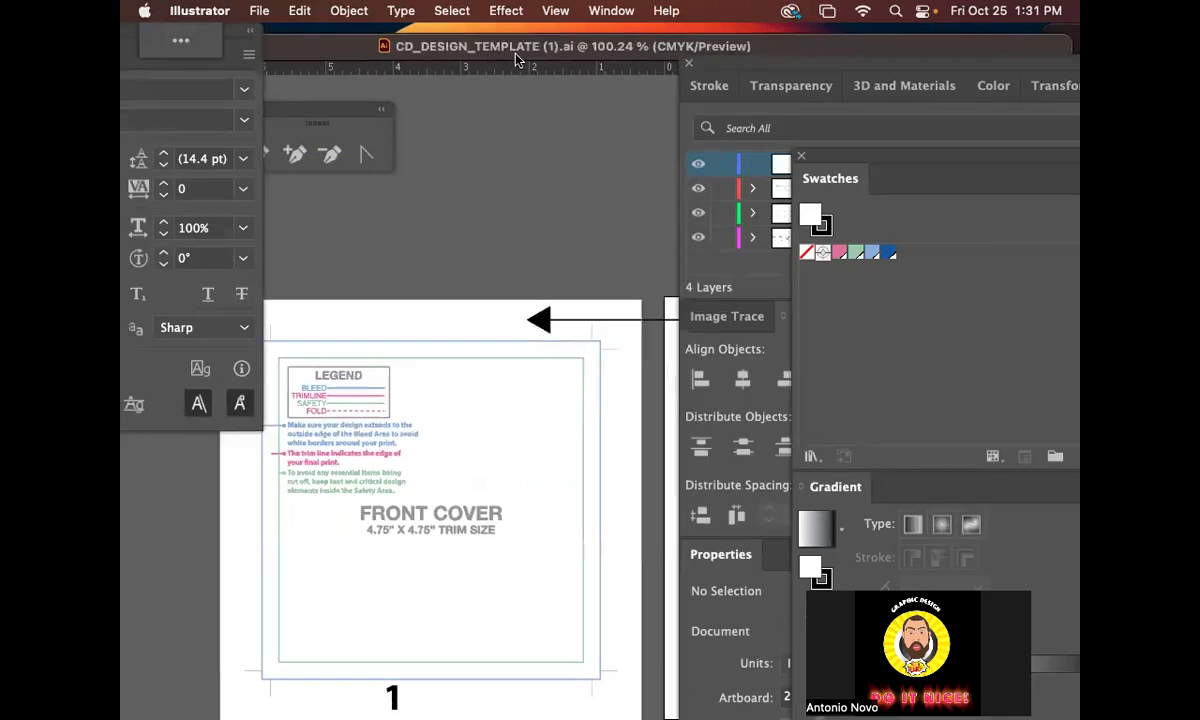
left_click_drag(516, 58, 498, 60)
key("super+minus")
key("super+minus")
left_click_drag(666, 364, 531, 182)
left_click_drag(434, 53, 697, 243)
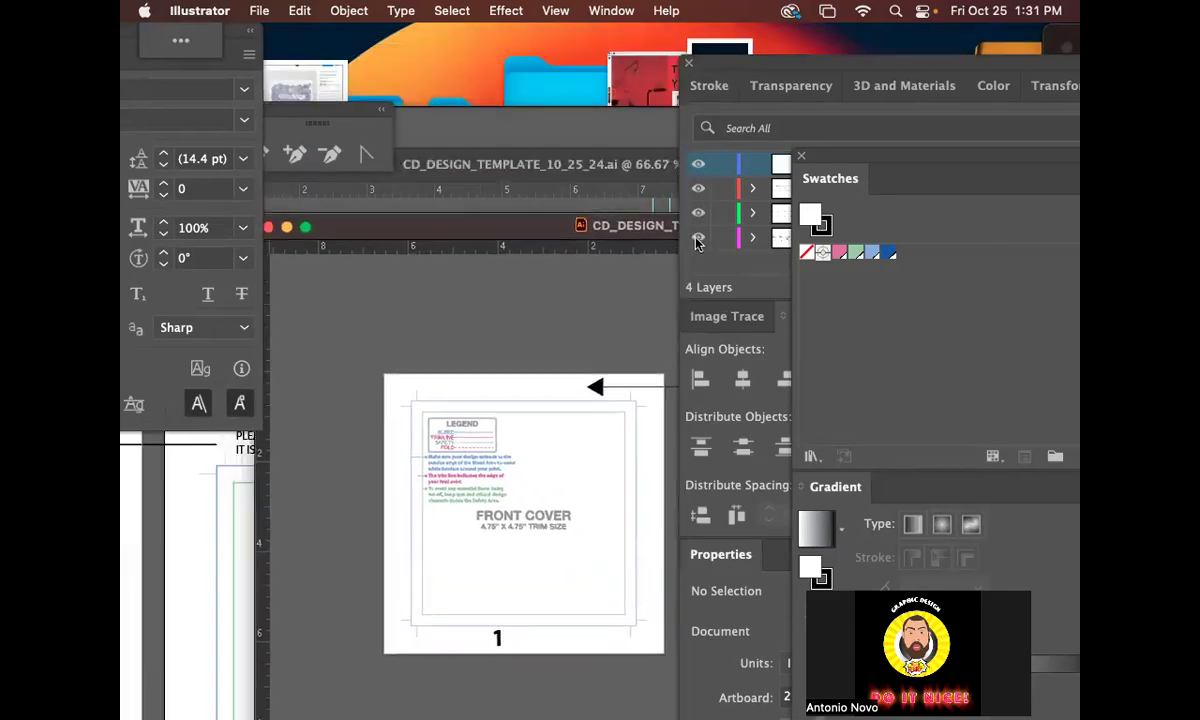
Step: Bring the main Illustrator window back to the front, move it up, and close the david.aic document
double_click(515, 229)
right_click(424, 341)
left_click(503, 237)
left_click_drag(495, 164, 583, 53)
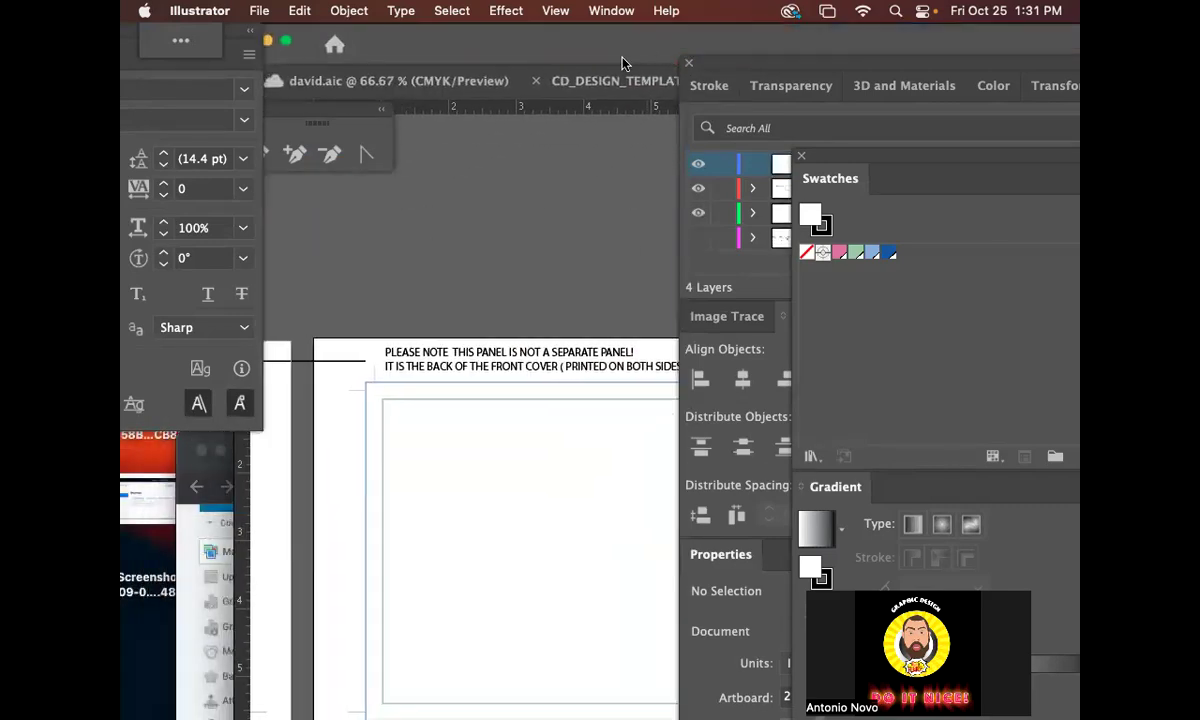
left_click(449, 84)
key("super+w")
Step: Dock the Character panel below Layers in the floating panel group, uncovering the front cover artboard
left_click_drag(465, 268, 617, 139)
left_click_drag(503, 182, 553, 149)
left_click(709, 71)
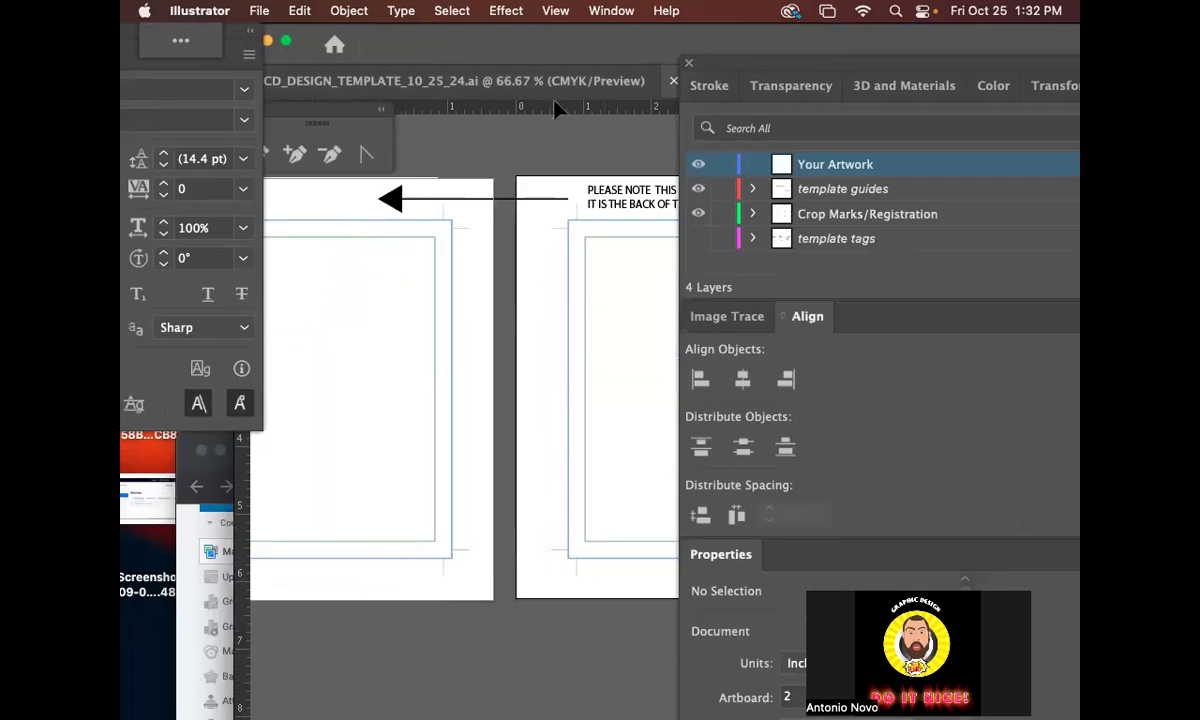
left_click_drag(222, 32, 785, 280)
left_click_drag(396, 378, 592, 345)
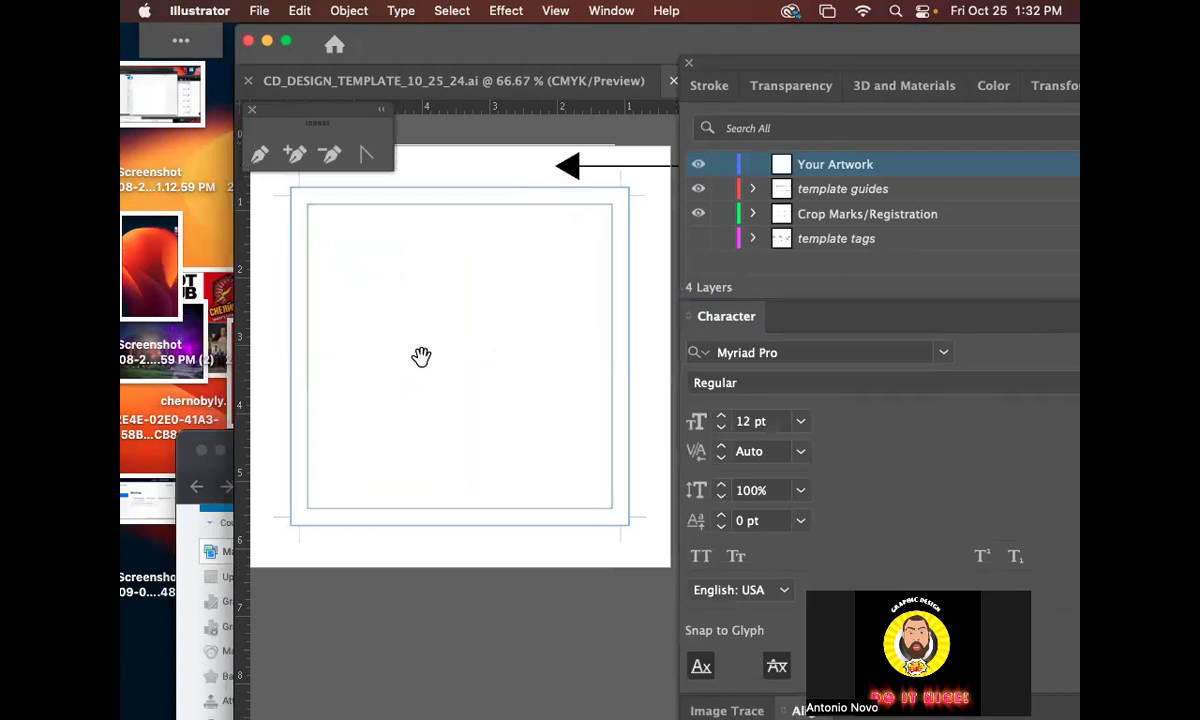
left_click_drag(437, 372, 538, 378)
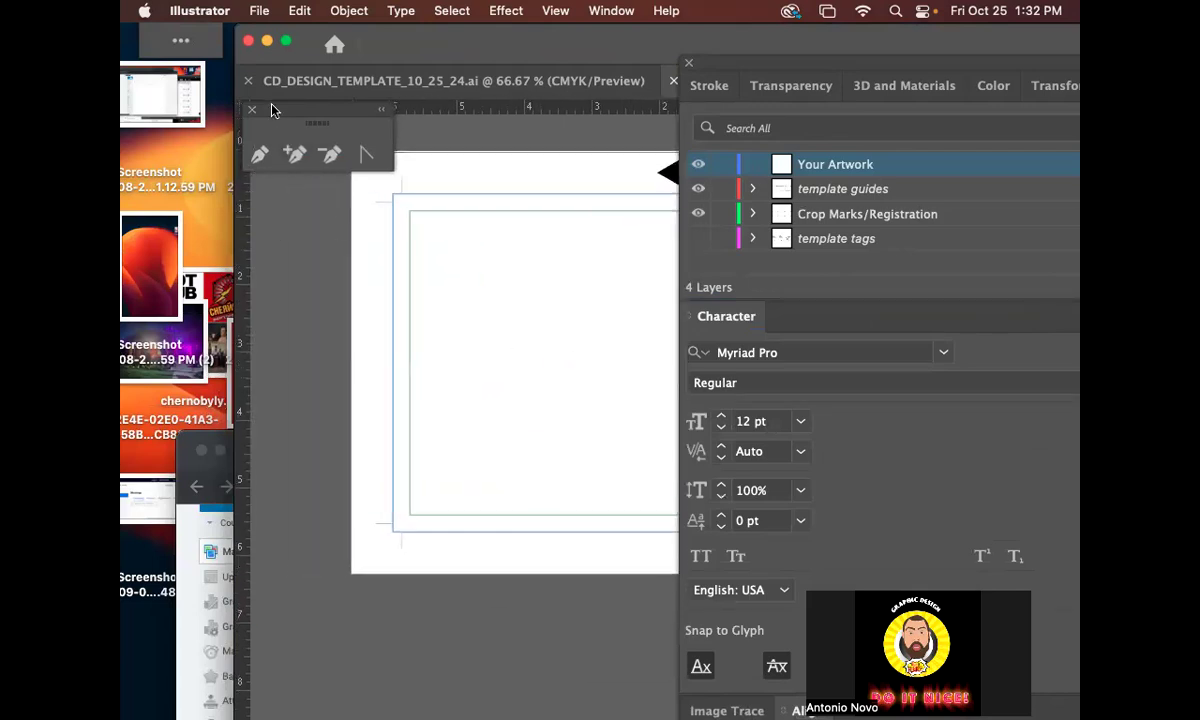
Step: Move the Pen tools panel and the Layers panel group off the front cover artboard
left_click_drag(275, 110, 153, 159)
left_click_drag(595, 276, 494, 284)
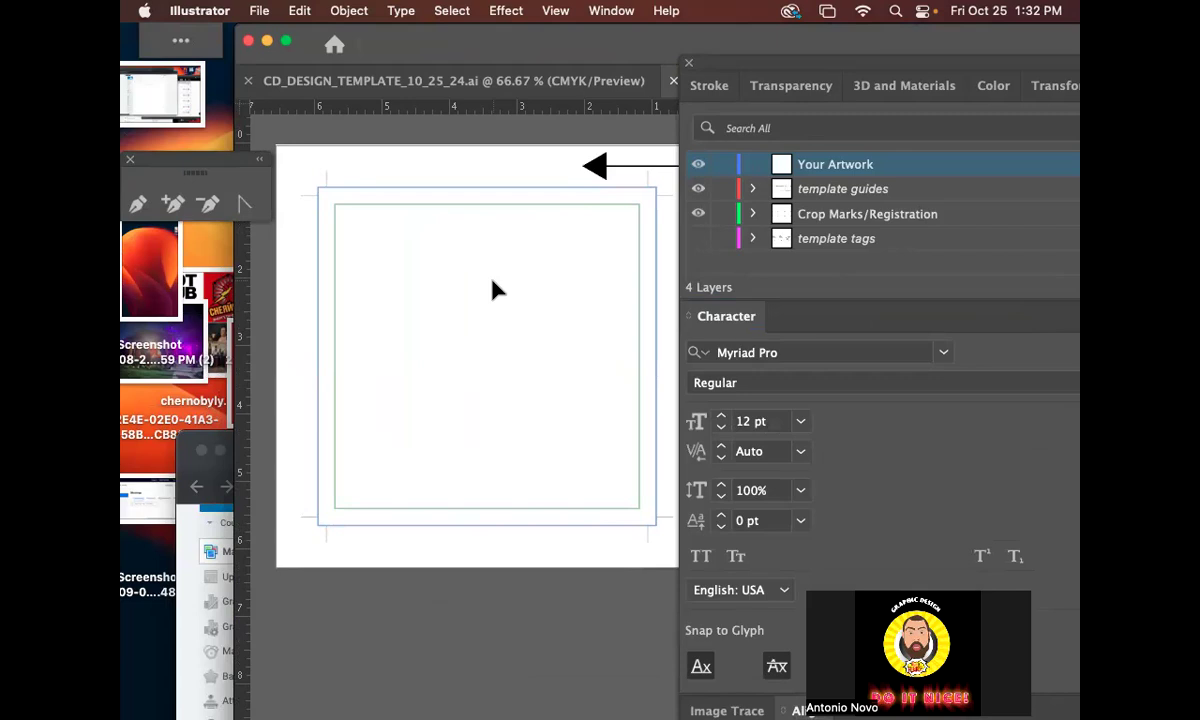
left_click_drag(723, 60, 853, 133)
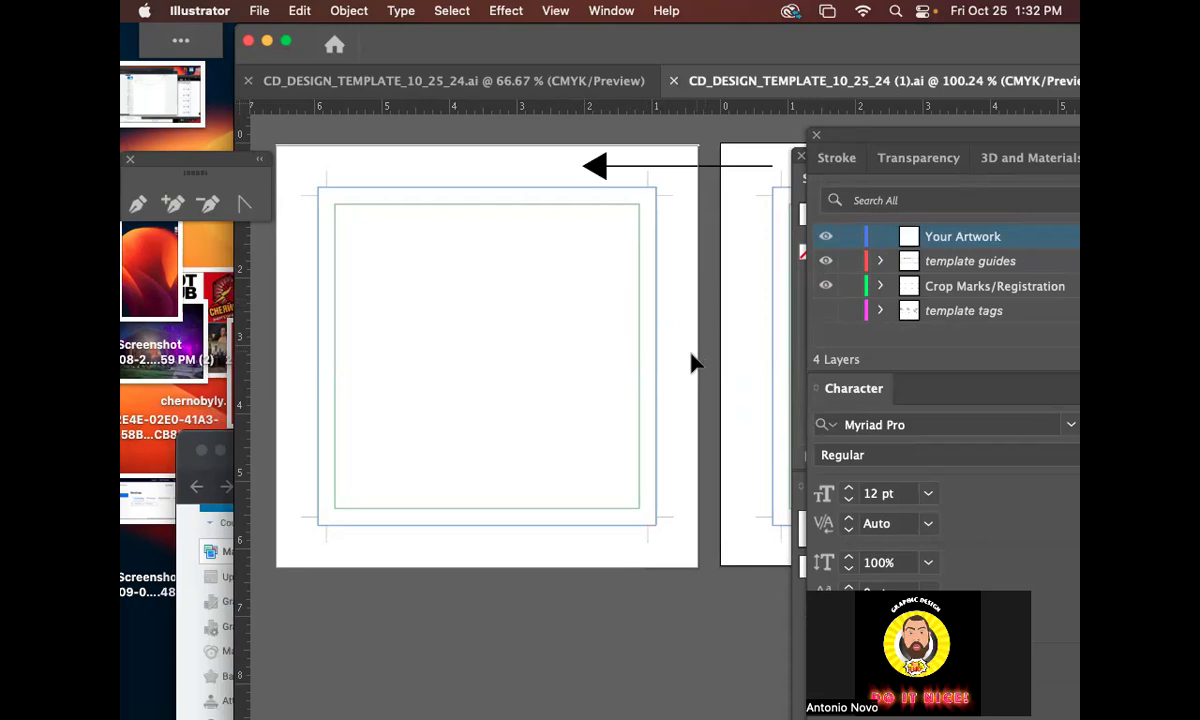
Step: Select the outer blue frame on the front cover, and view the cover with its neighbouring artboard at 66.67% zoom
left_click(655, 371)
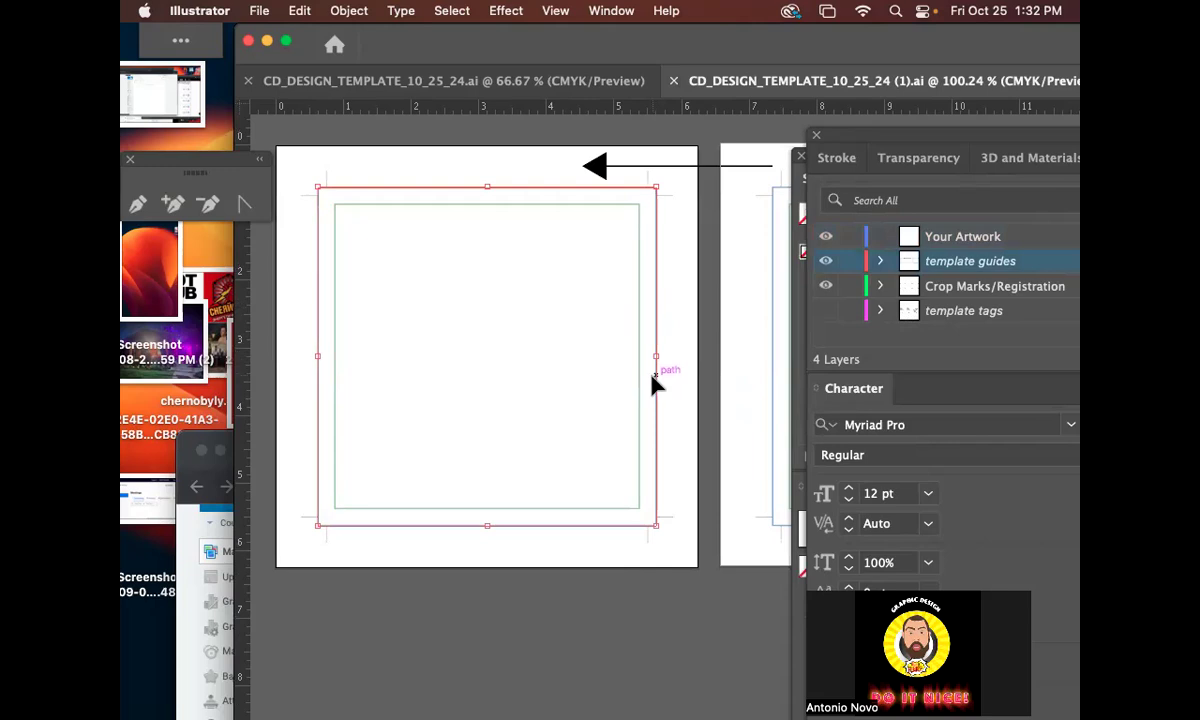
key("a")
key("space")
left_click_drag(695, 361, 532, 363)
left_click_drag(633, 339, 677, 323)
left_click_drag(571, 315, 651, 308)
key("super+1")
key("super+minus")
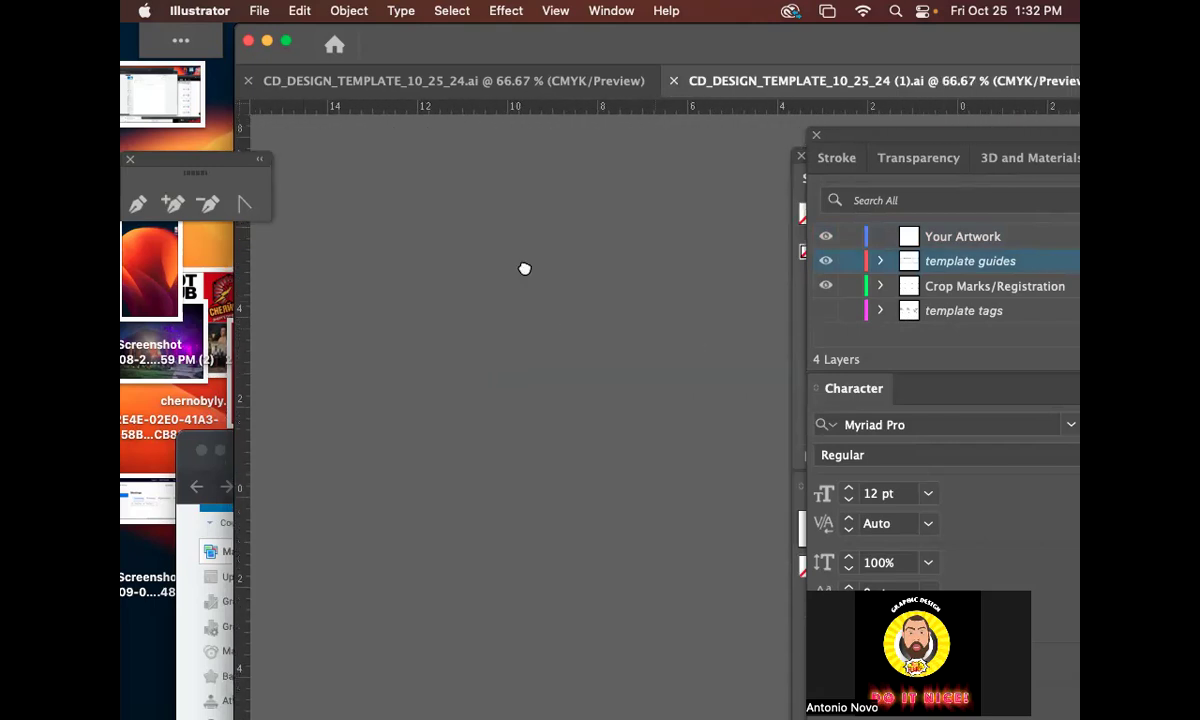
left_click_drag(694, 382, 506, 190)
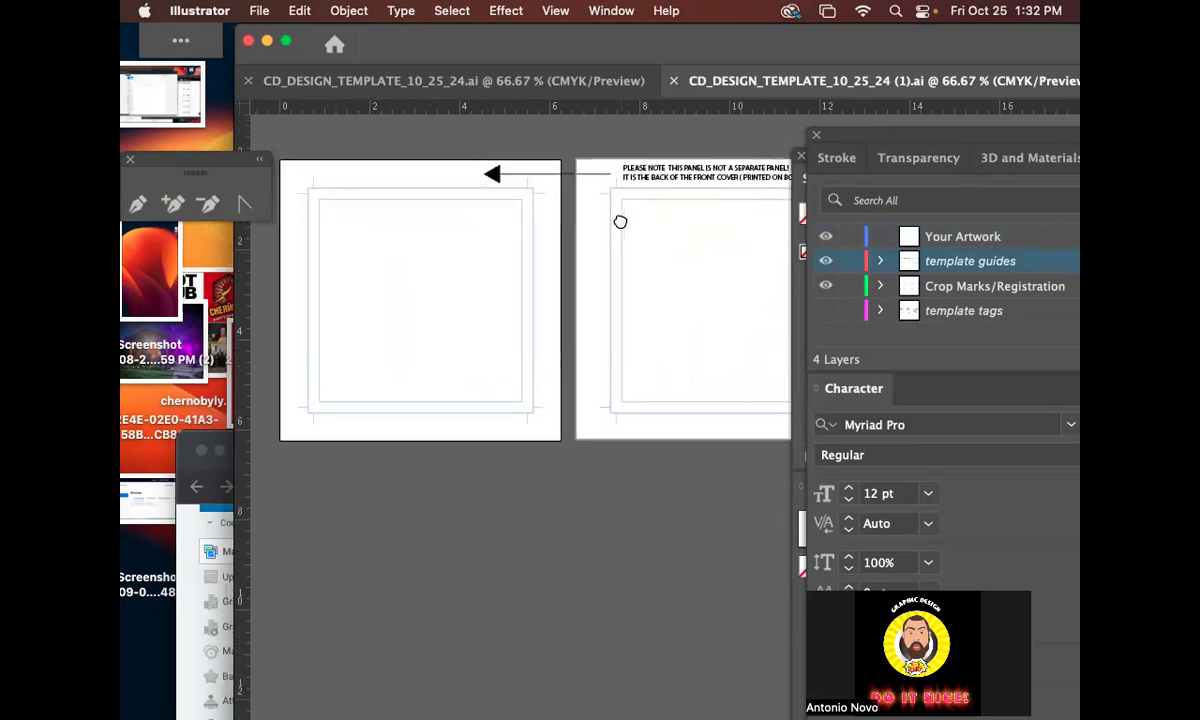
Step: Move the Layers and Swatches panel groups off the second artboard and deselect the blue frame
left_click_drag(858, 137, 1034, 177)
left_click_drag(825, 476, 980, 315)
left_click(680, 527)
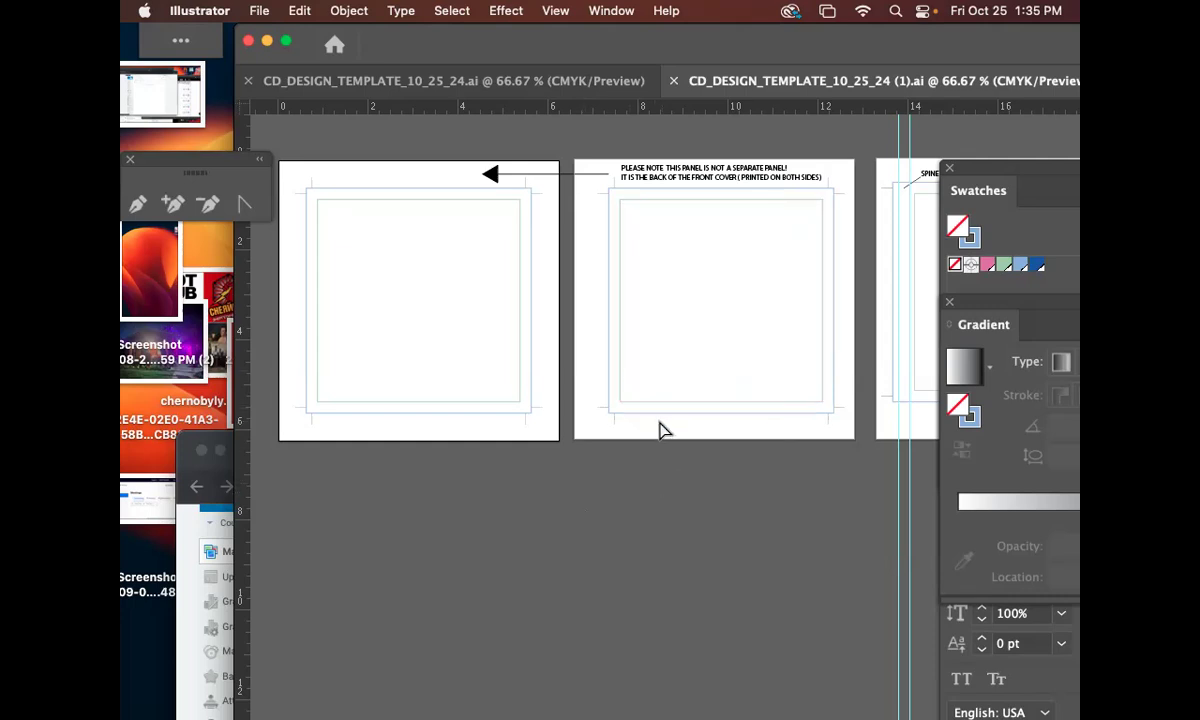
Step: Examine the blue and green guide frames of the front cover artboard at 150% zoom
left_click_drag(614, 343, 654, 364)
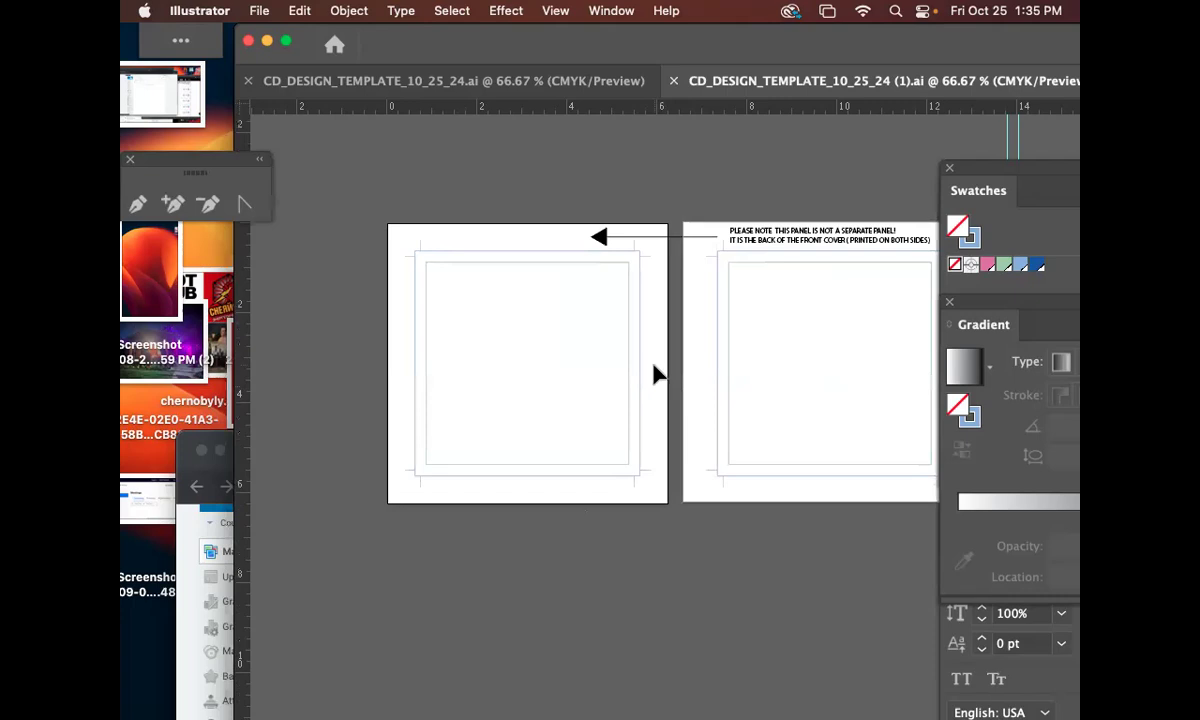
key("super+plus")
key("super+plus")
scroll(558, 314, "left", 15)
scroll(558, 314, "up", 10)
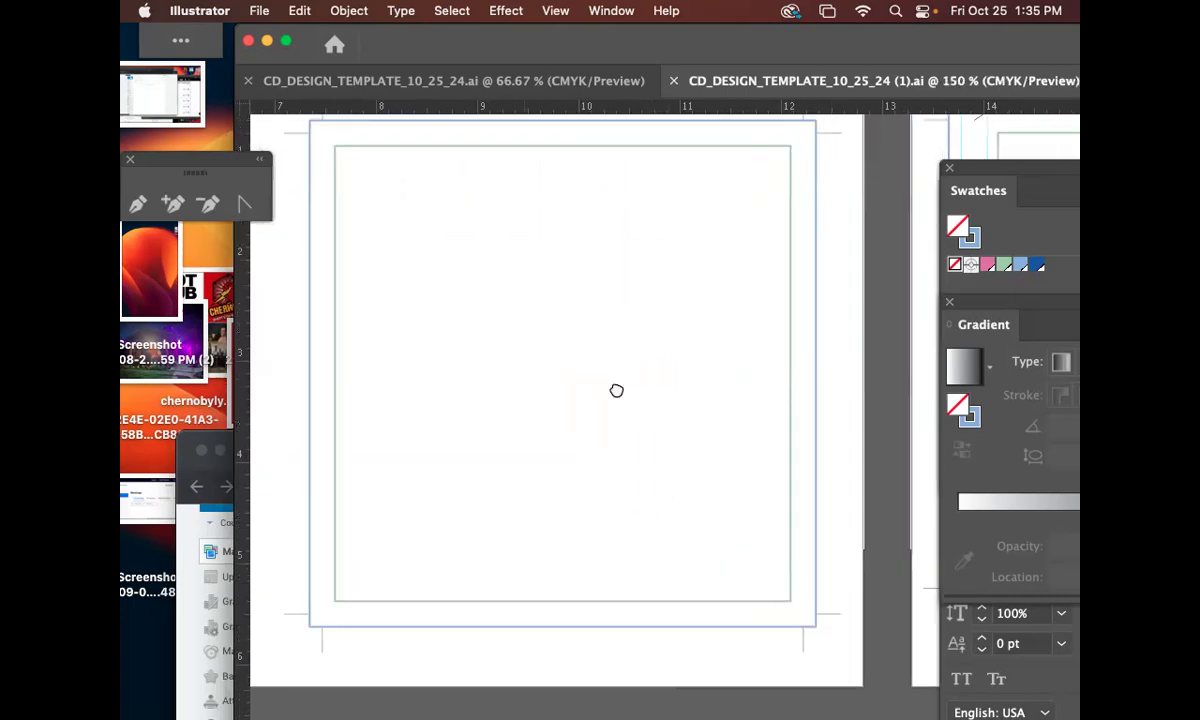
scroll(718, 338, "left", 8)
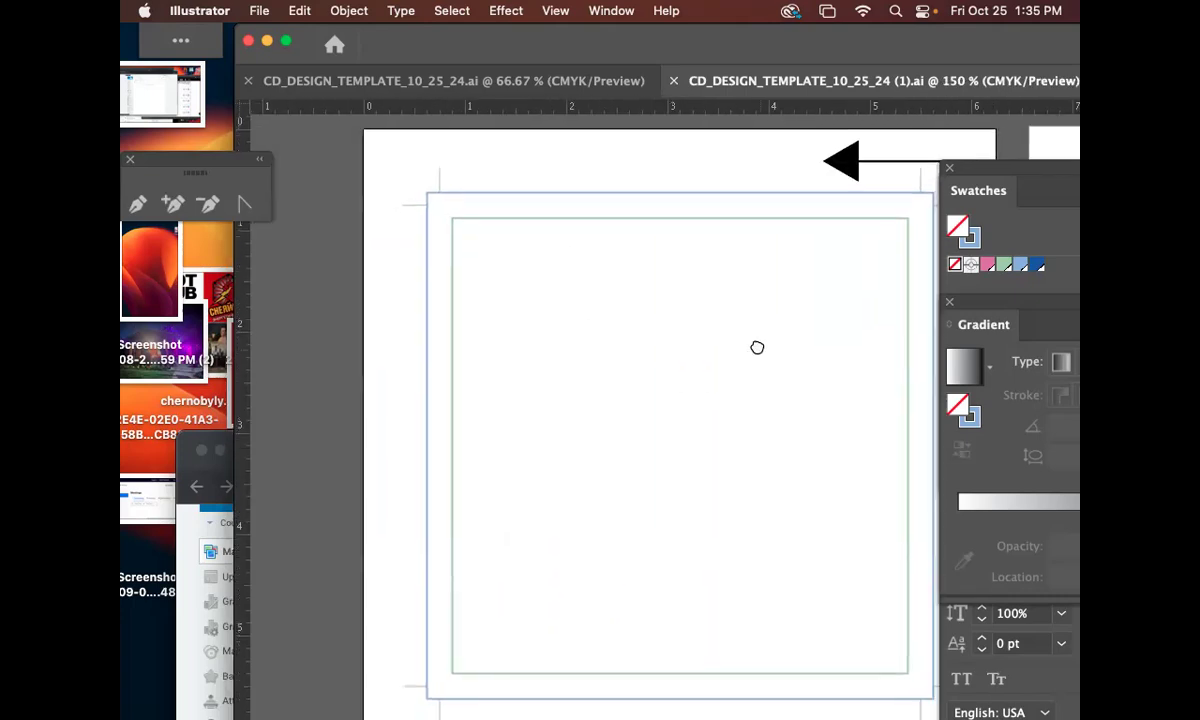
scroll(758, 348, "down", 2)
scroll(626, 306, "up", 1)
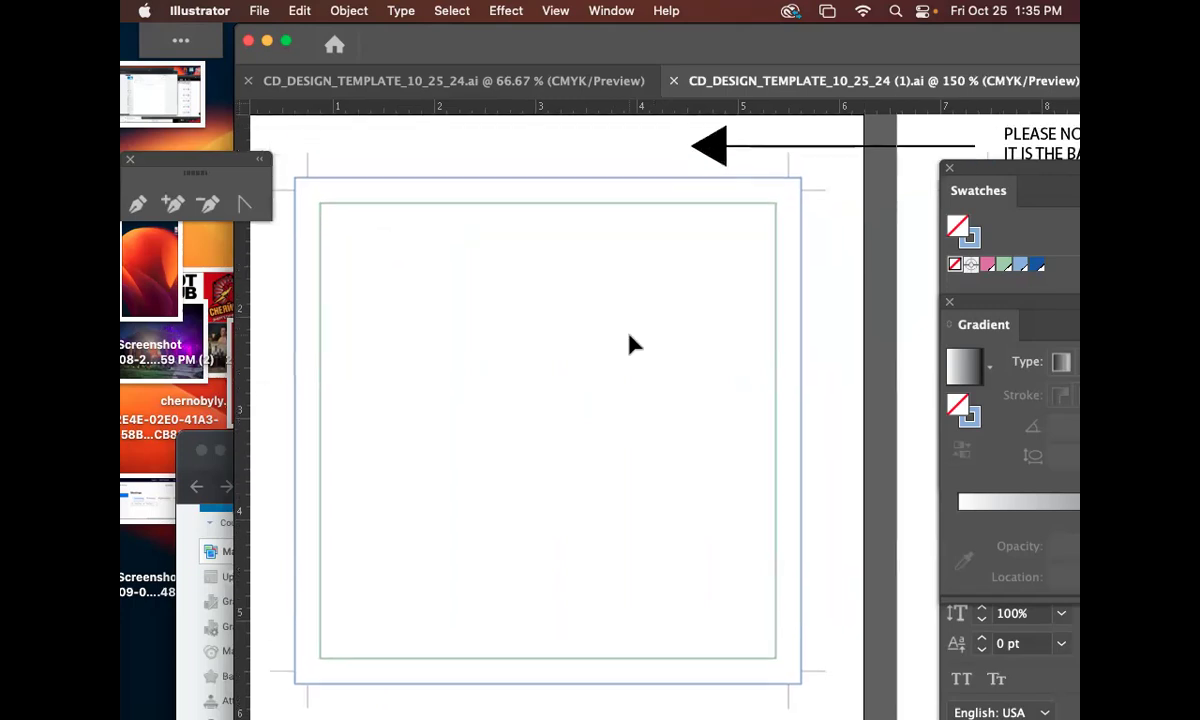
scroll(635, 343, "left", 3)
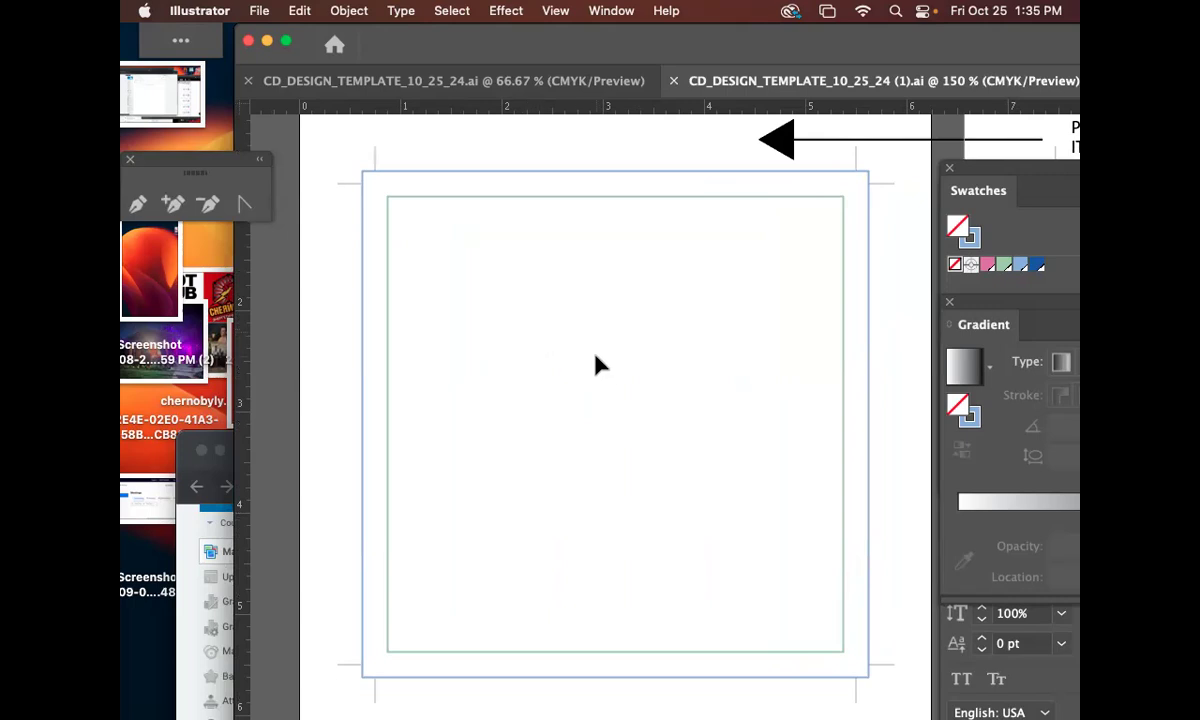
Step: Compare the front cover, its back panel and the spine artboard side by side at 66.67% zoom
key("super+minus")
key("super+minus")
left_click_drag(747, 421, 414, 273)
left_click_drag(863, 359, 581, 254)
left_click_drag(712, 233, 595, 222)
left_click_drag(739, 254, 538, 257)
left_click_drag(459, 271, 726, 270)
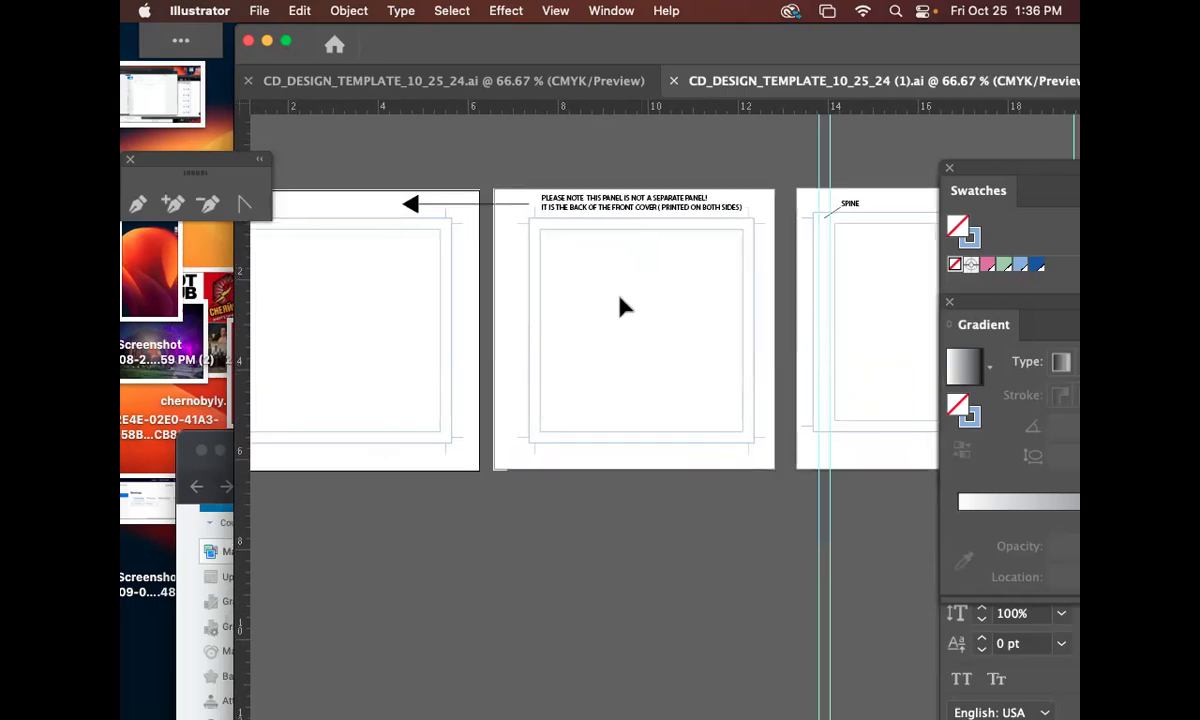
left_click_drag(588, 297, 689, 279)
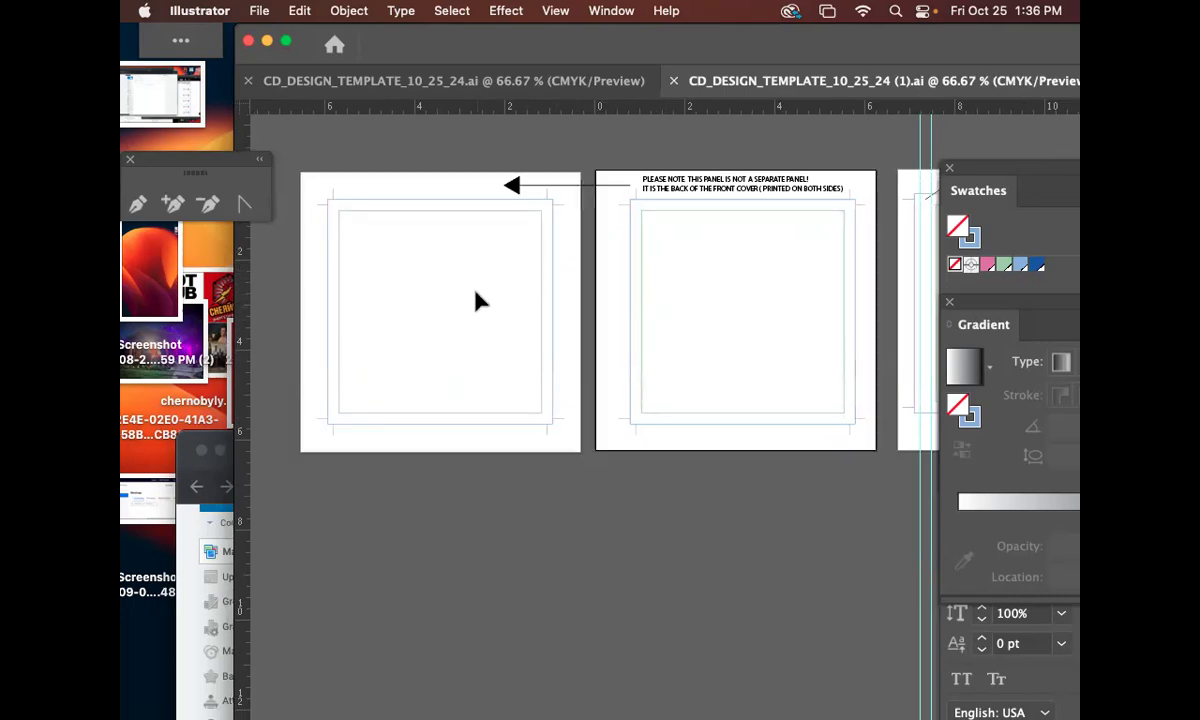
left_click_drag(787, 261, 728, 270)
left_click_drag(638, 230, 597, 280)
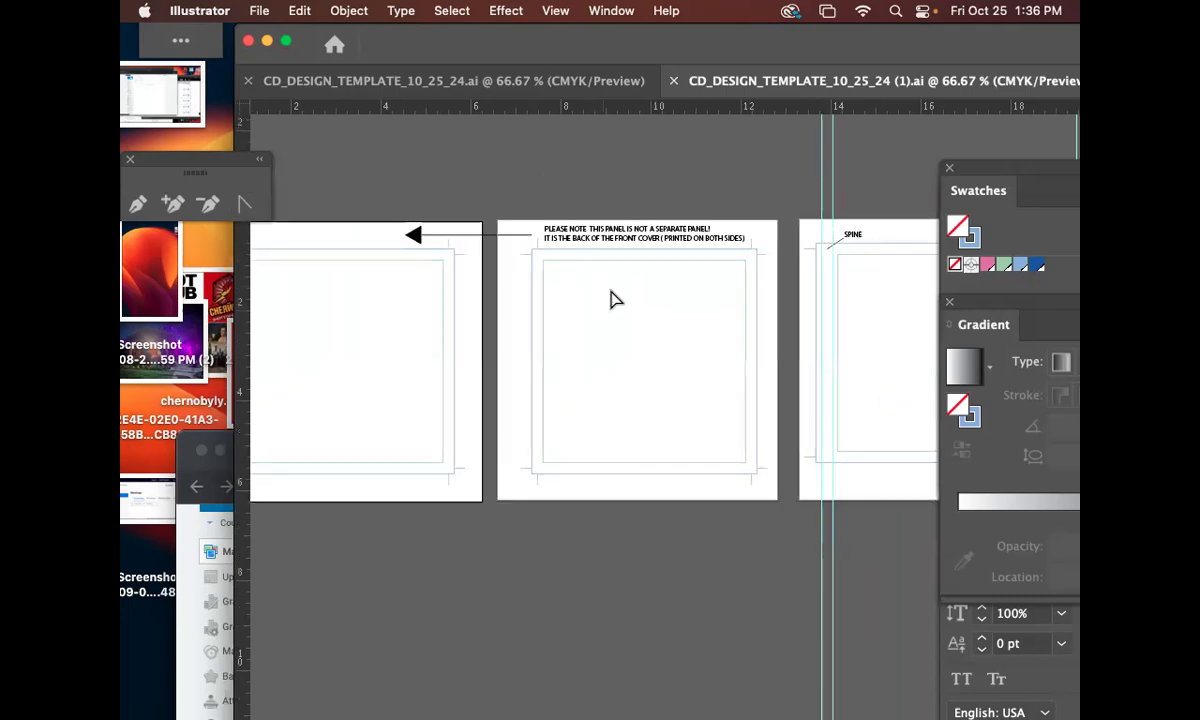
Step: Read the note above the second artboard about the back of the front cover at 150% zoom
key("super+equal")
key("super+equal")
left_click_drag(767, 278, 904, 572)
left_click_drag(528, 213, 834, 482)
left_click_drag(712, 323, 960, 395)
left_click_drag(490, 303, 719, 282)
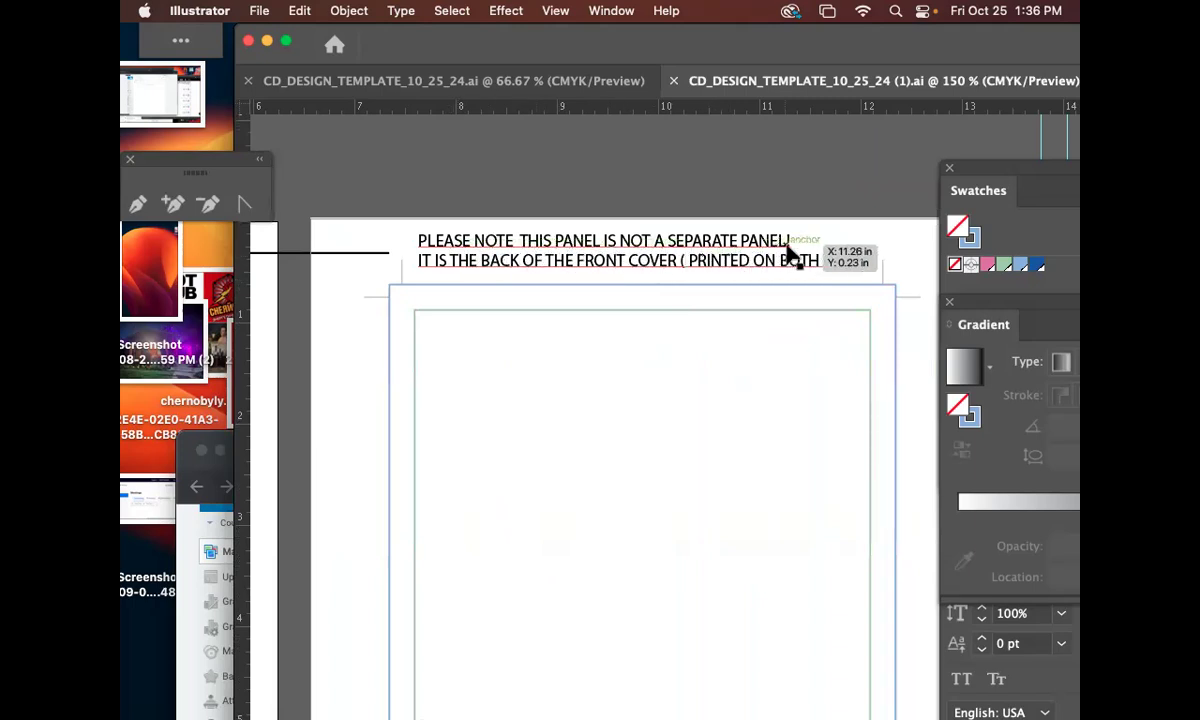
left_click_drag(721, 388, 712, 345)
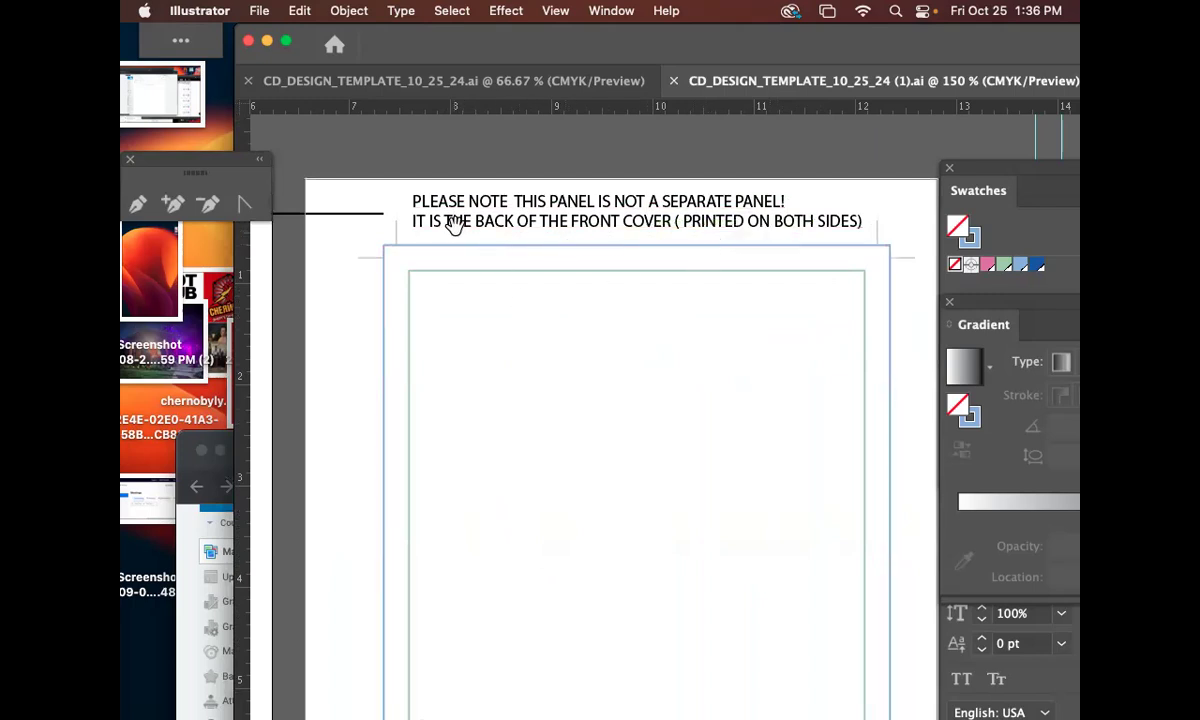
left_click_drag(455, 226, 458, 224)
scroll(691, 260, "down", 2)
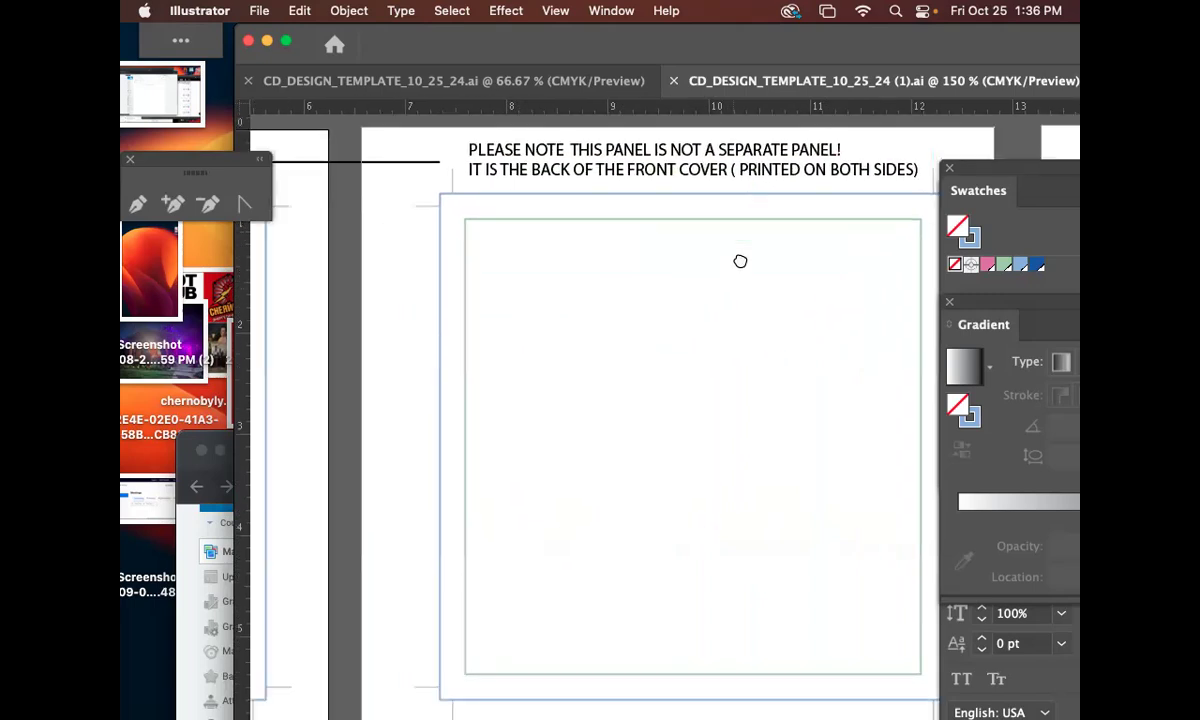
Step: Zoom back out to 66.67% and make the second artboard active while reviewing it against the front cover
key("super+minus")
key("super+minus")
scroll(680, 303, "right", 6)
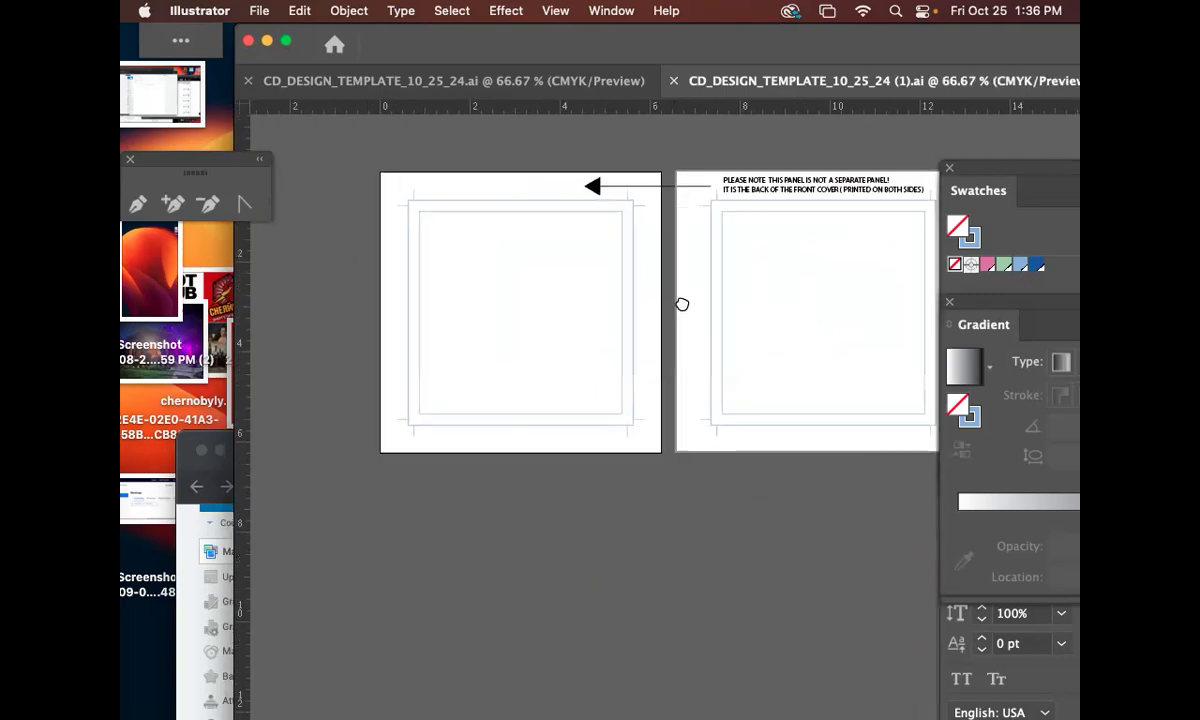
left_click_drag(565, 273, 678, 287)
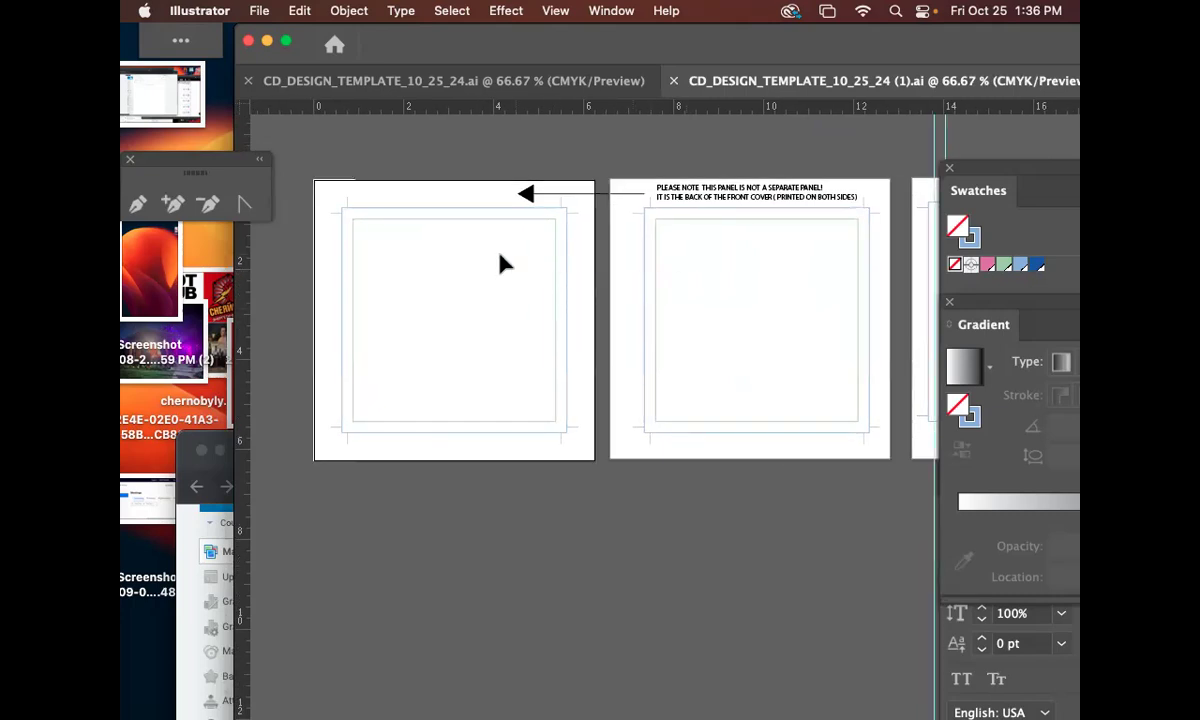
left_click(761, 323)
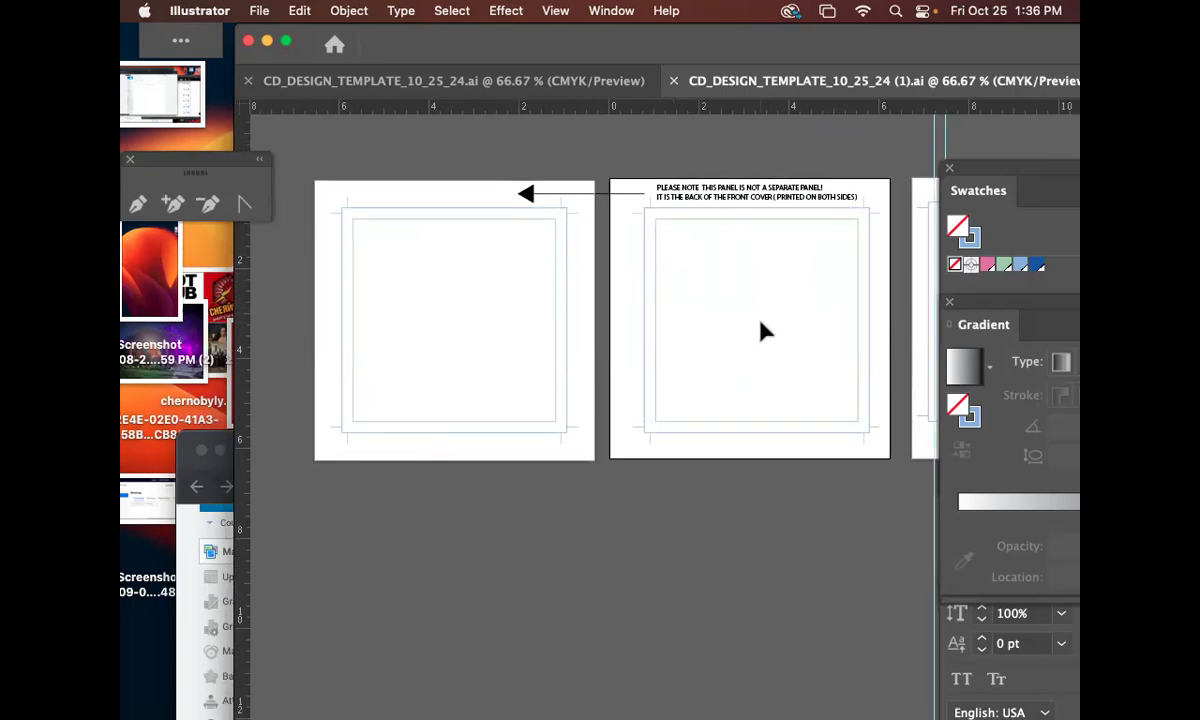
scroll(758, 351, "down", 2)
scroll(758, 351, "right", 1)
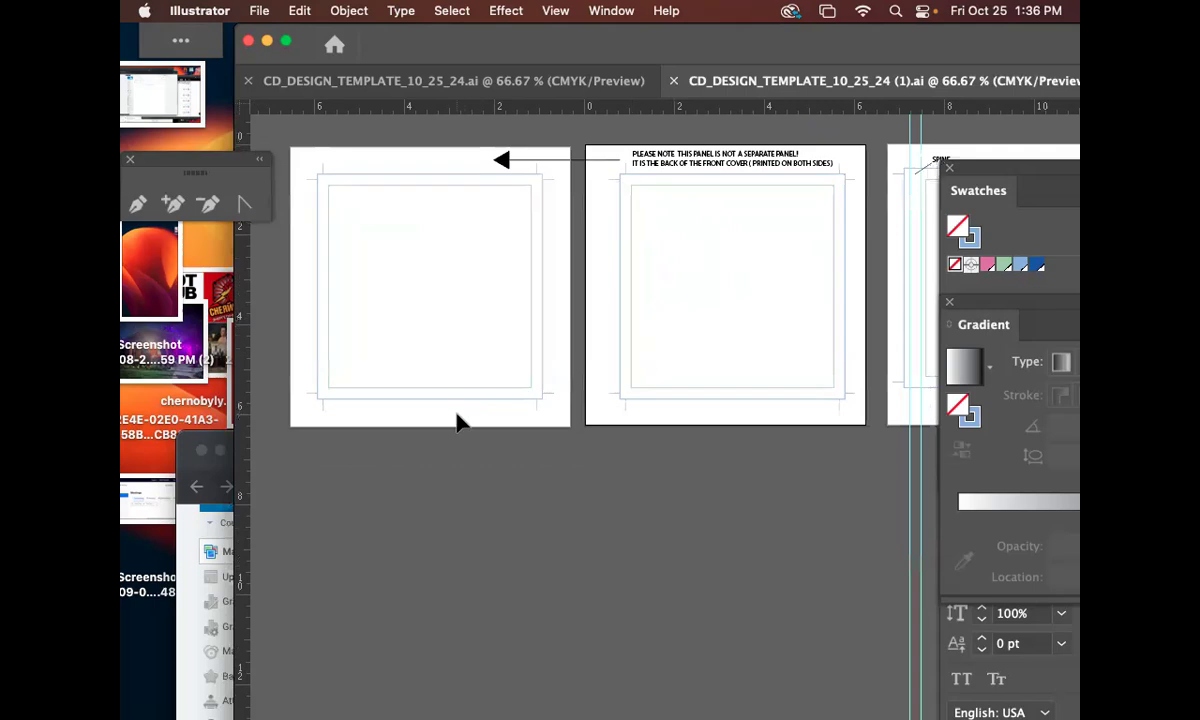
Step: Bring the Layers panel group beside the front cover, and toggle the template guides layer's visibility off and on
left_click_drag(1025, 165, 960, 405)
left_click_drag(996, 182, 804, 139)
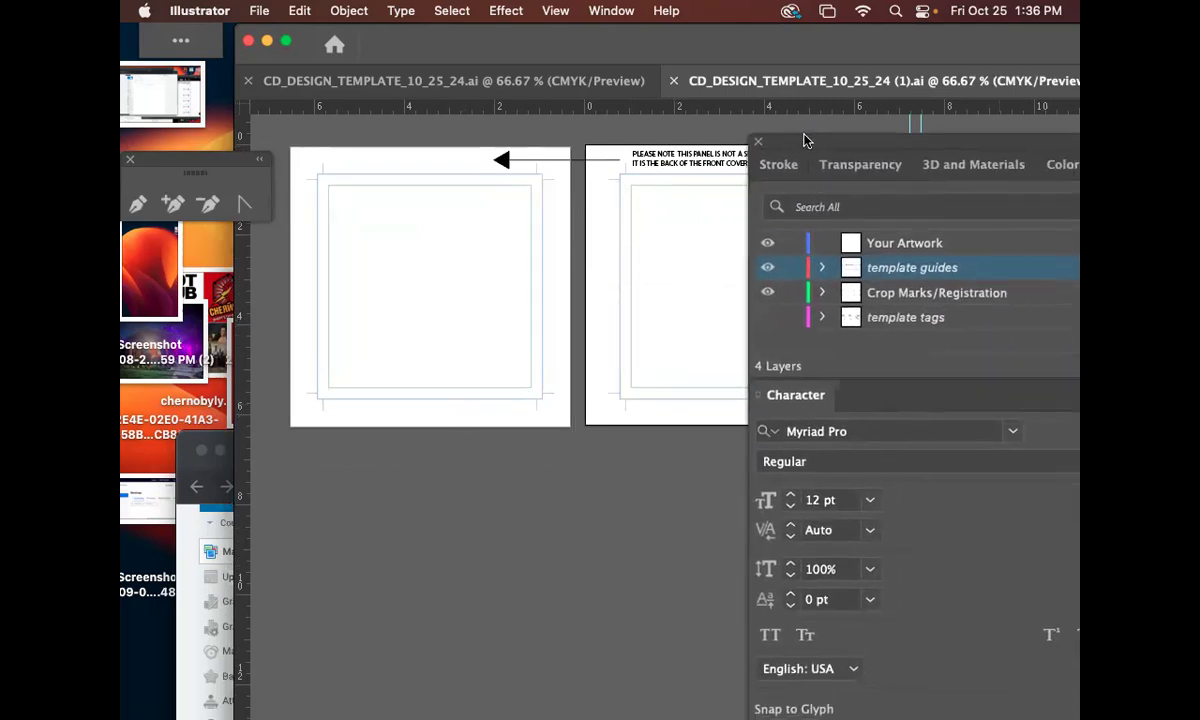
left_click_drag(895, 146, 845, 125)
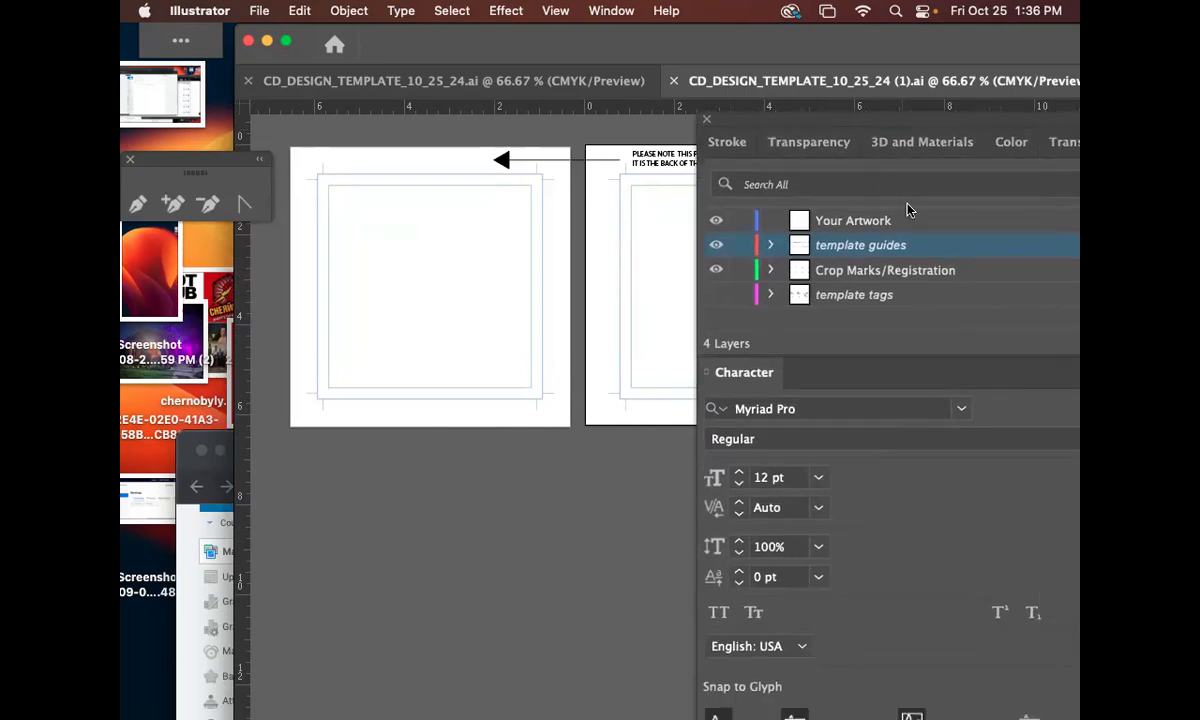
left_click(716, 244)
left_click(716, 244)
left_click_drag(905, 118, 852, 80)
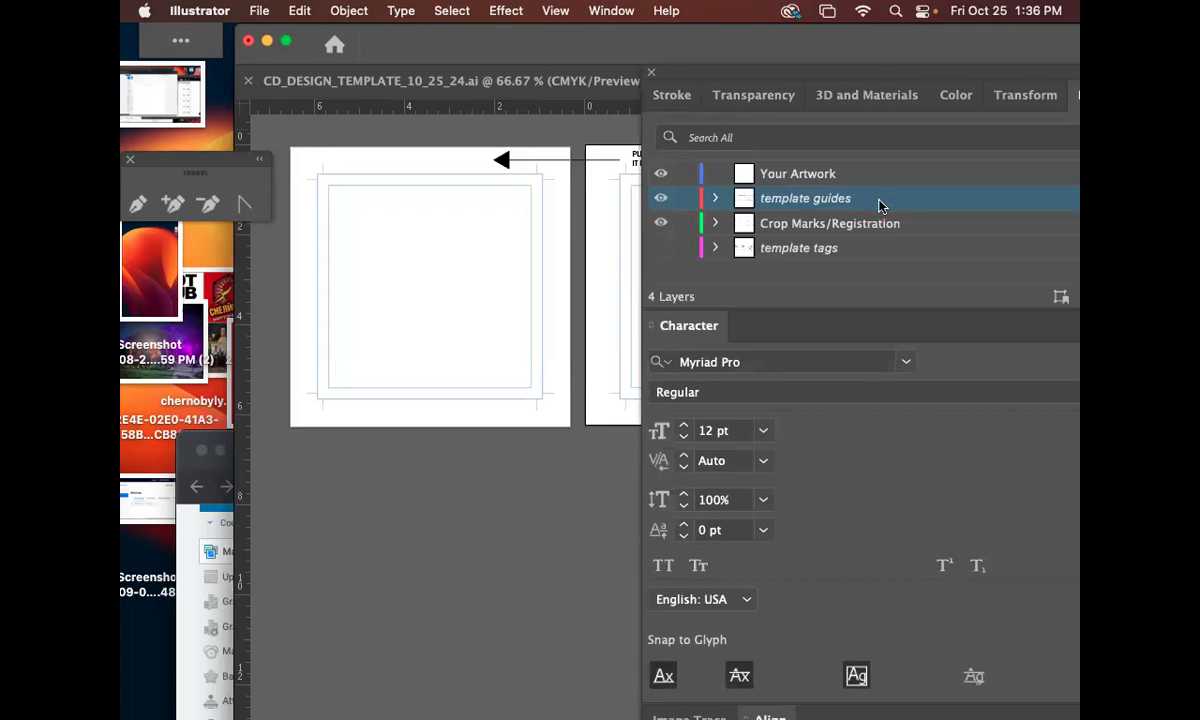
Step: Activate the front cover artboard, detach the Character panel from the Layers group and shift the application window aside
left_click(449, 423)
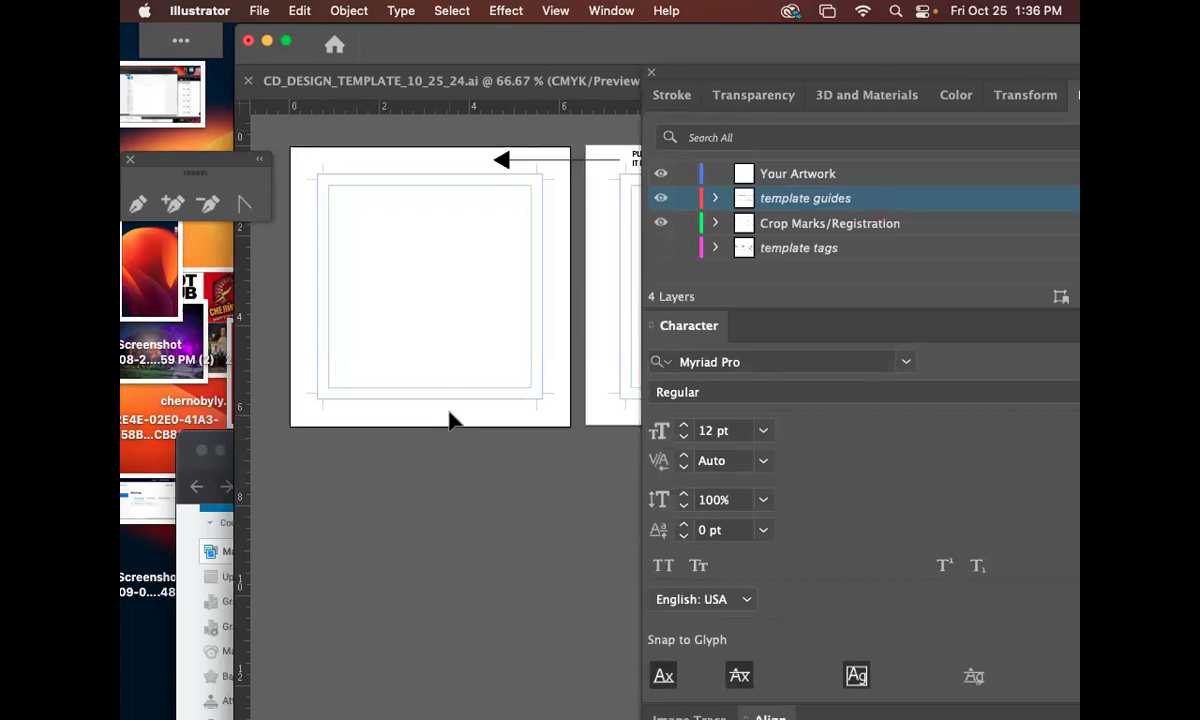
scroll(449, 420, "down", 5)
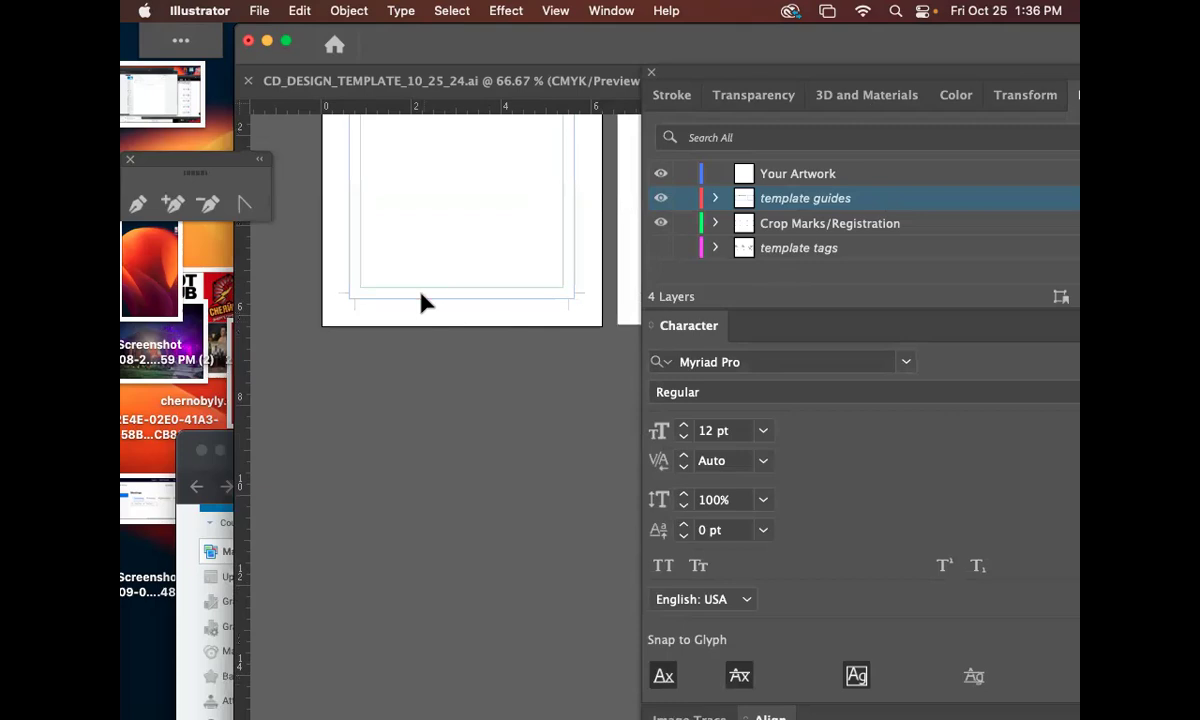
key("F7")
key("F7")
left_click_drag(703, 335, 664, 164)
left_click_drag(620, 48, 491, 58)
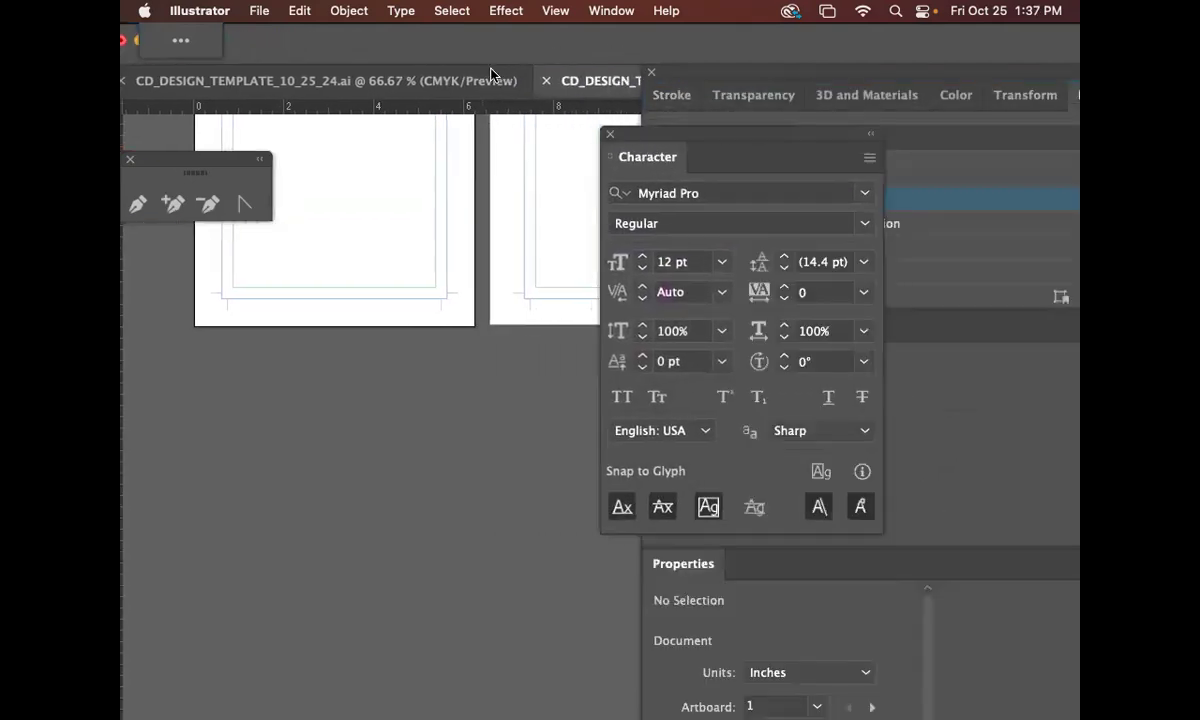
left_click(181, 40)
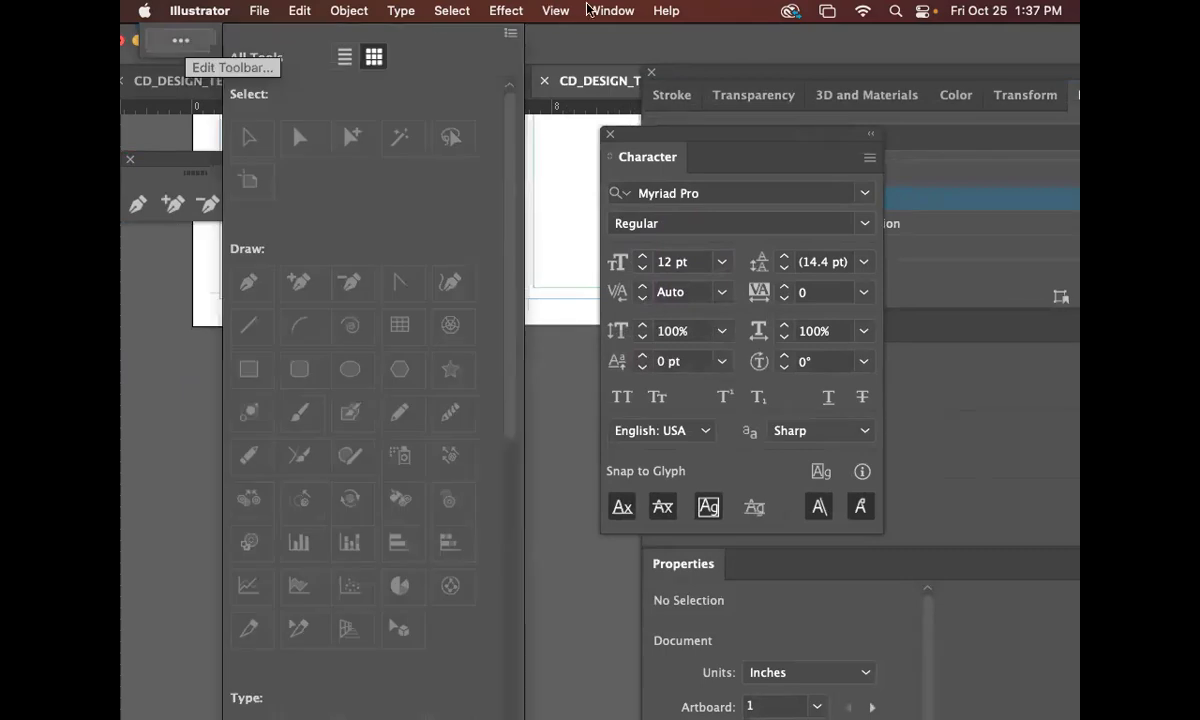
left_click(178, 40)
left_click(609, 10)
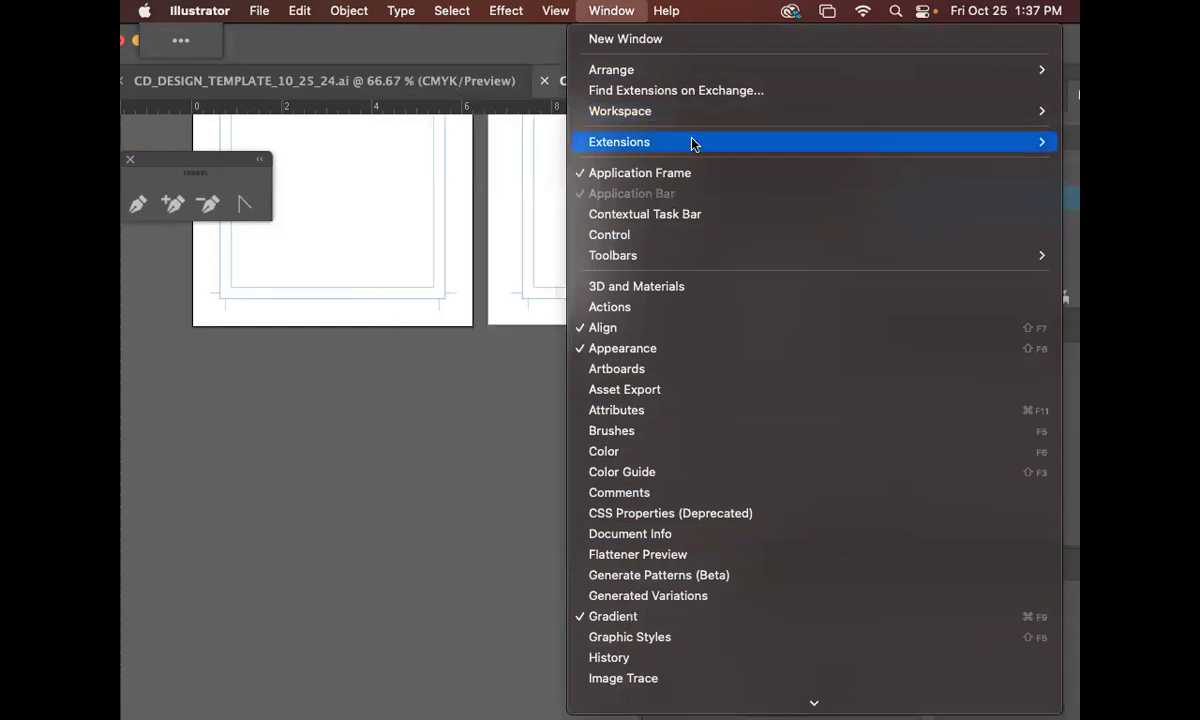
left_click(555, 259)
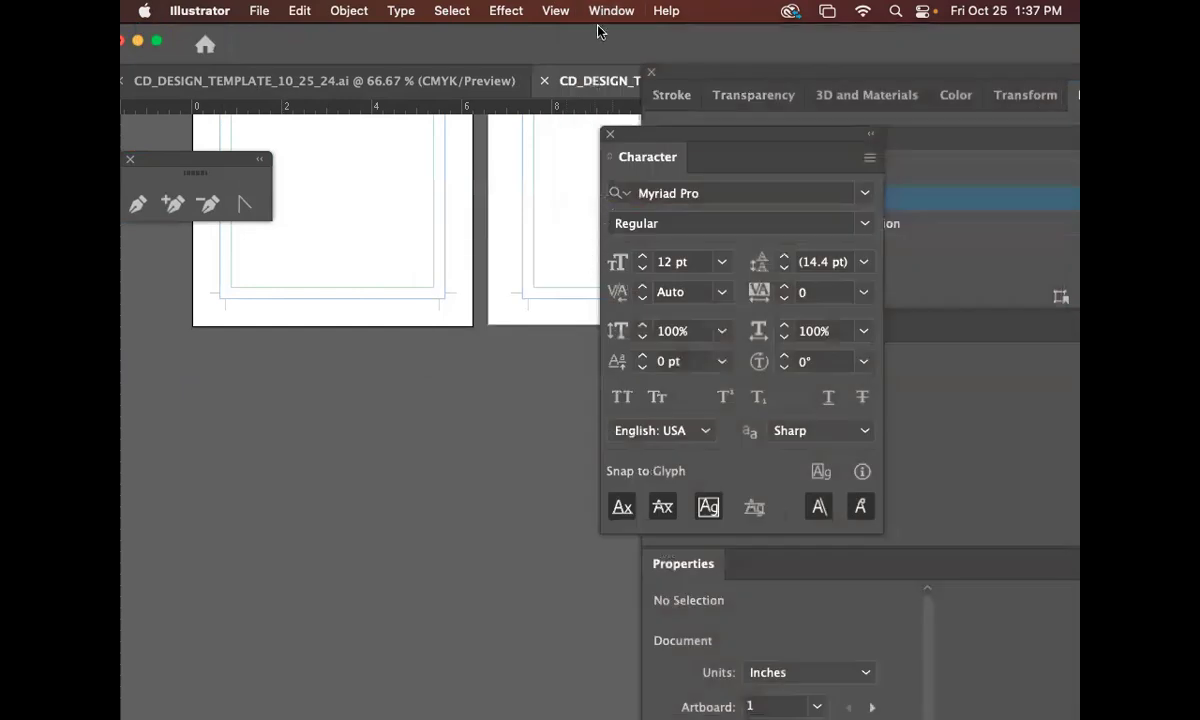
left_click(611, 10)
mouse_move(620, 256)
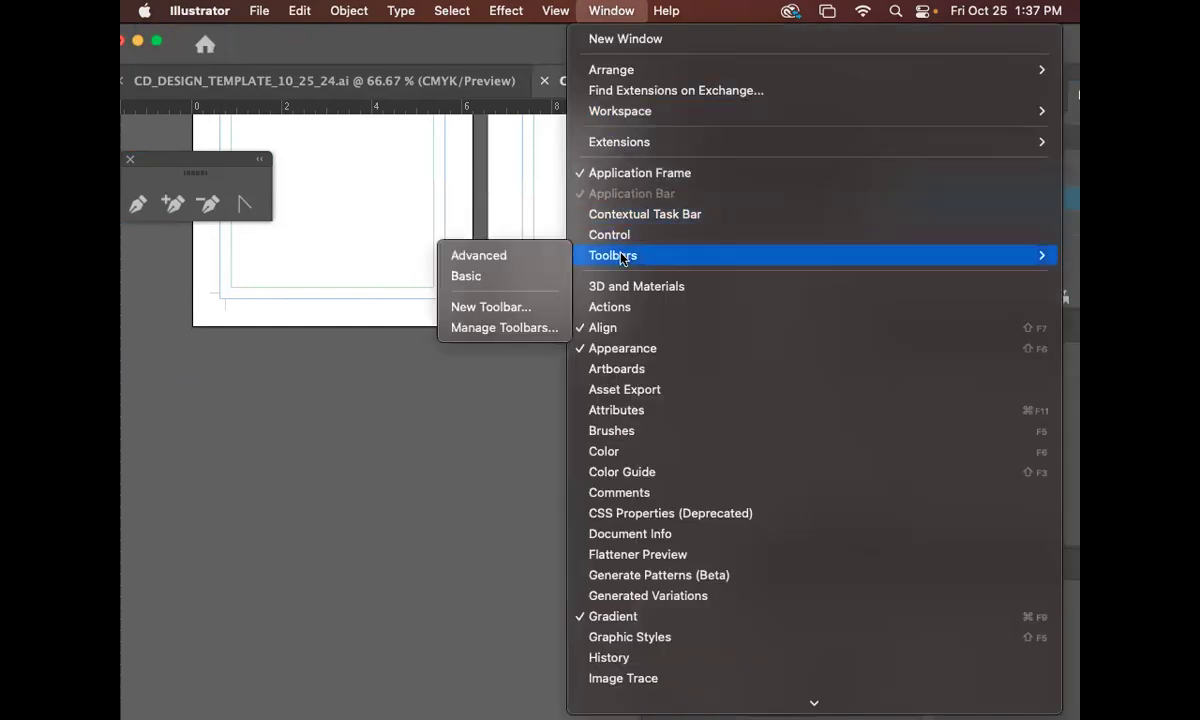
left_click(549, 262)
Step: Shift the application window back so the desktop shows beside it, and reposition the Pen tools panel
left_click_drag(276, 47, 319, 46)
left_click_drag(243, 172, 253, 197)
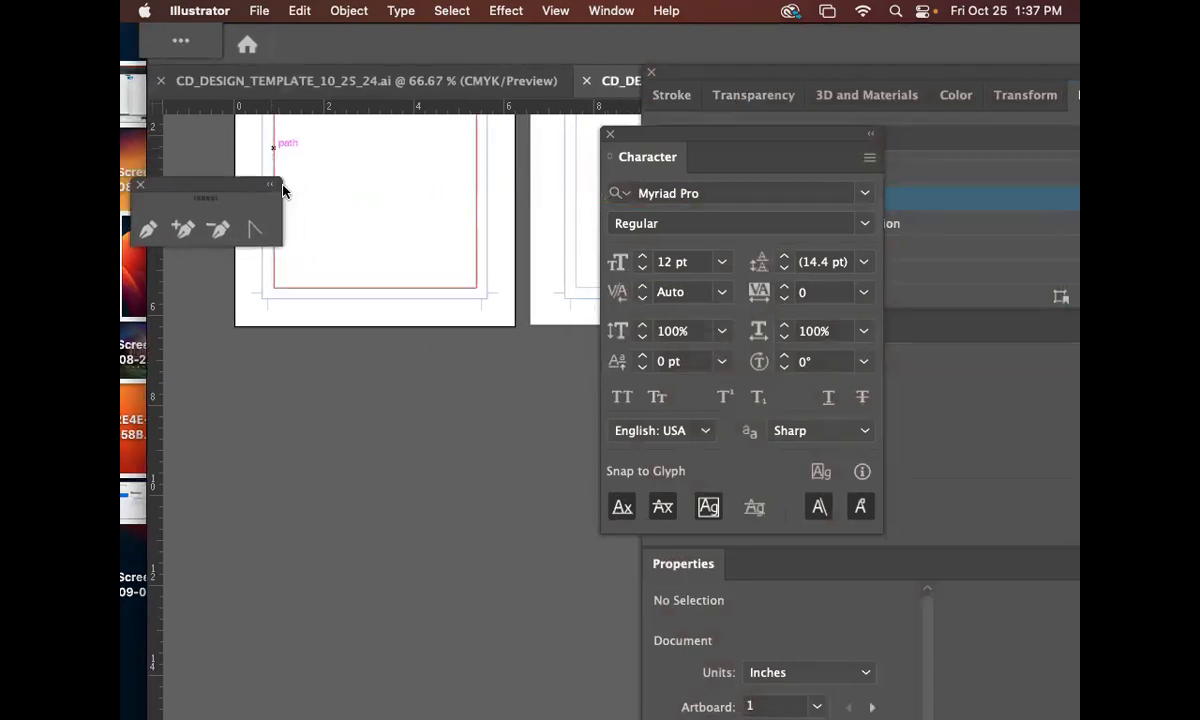
Step: Add a text frame about 3.4 by 1 in across the front cover artboard's bottom edge, reading "FRONT INSERT PANEL"
key("t")
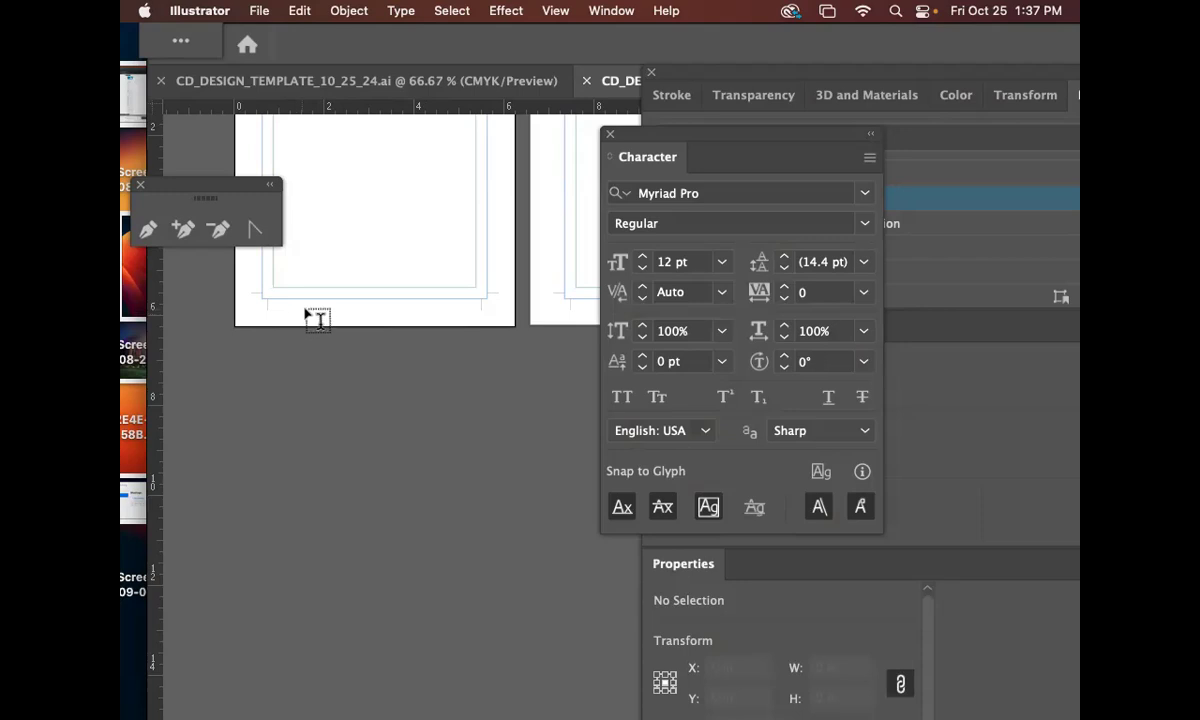
left_click_drag(306, 310, 455, 350)
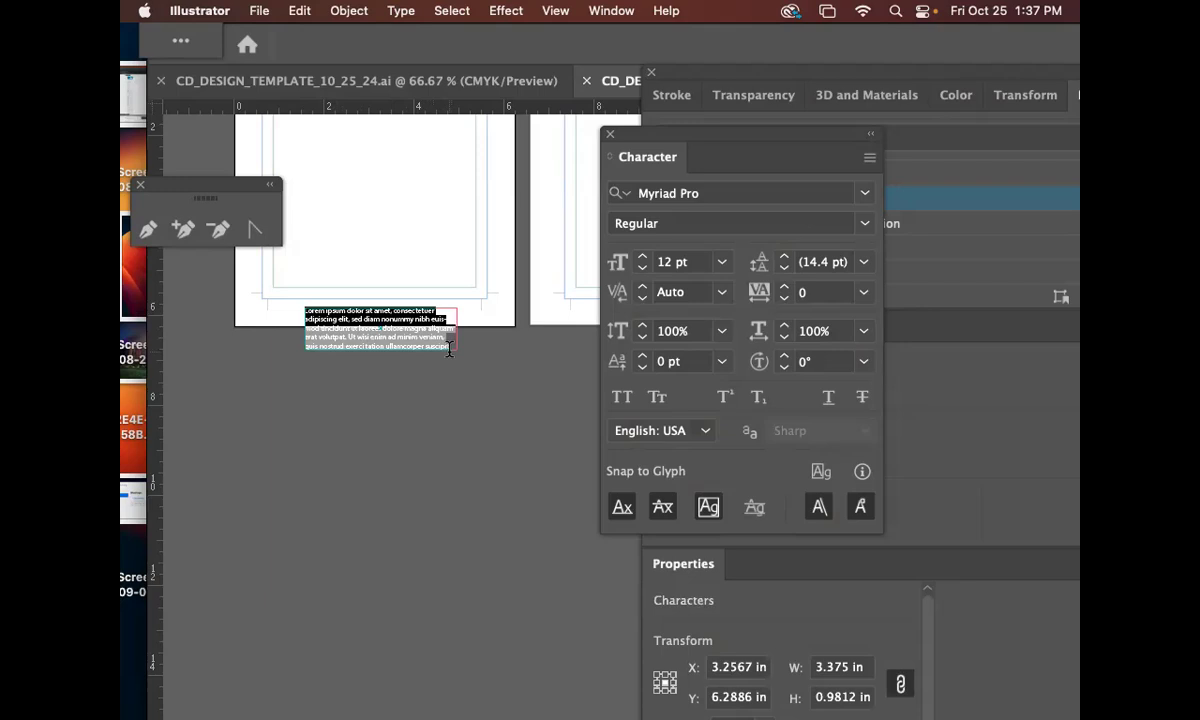
type("FROM")
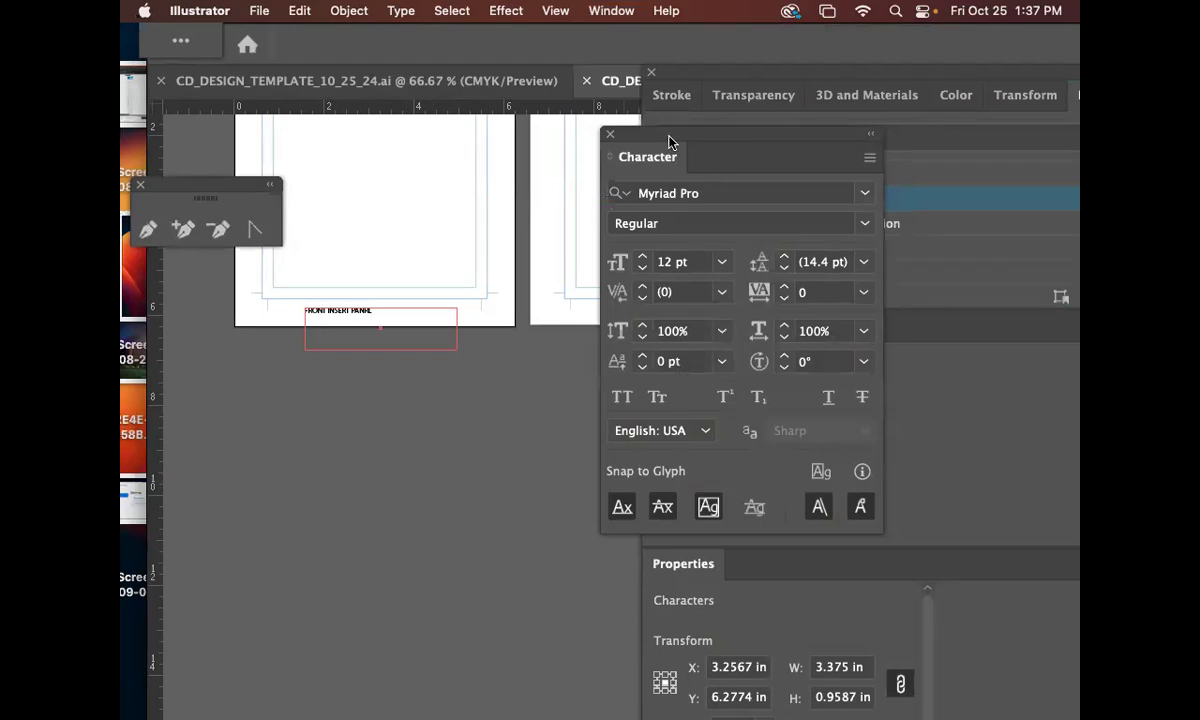
Step: Set the front panel label's font size to 20 pt and correct its last word to "PANEL"
left_click_drag(669, 141, 724, 132)
left_click(698, 250)
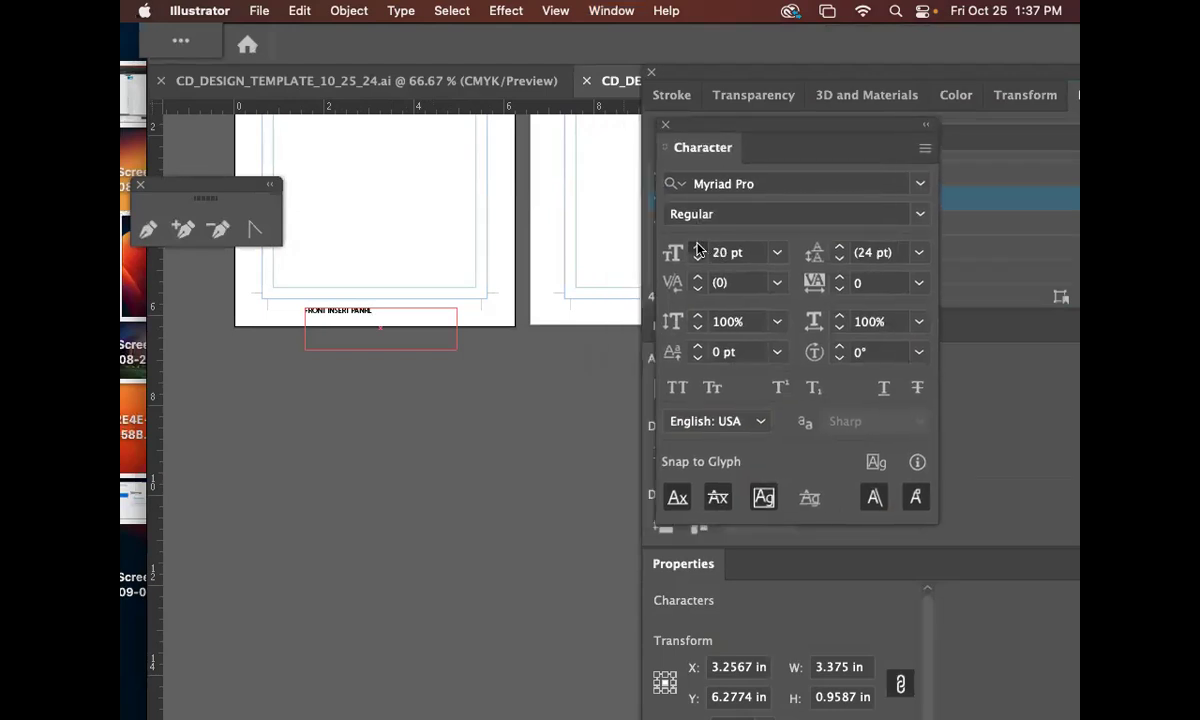
left_click_drag(370, 311, 300, 311)
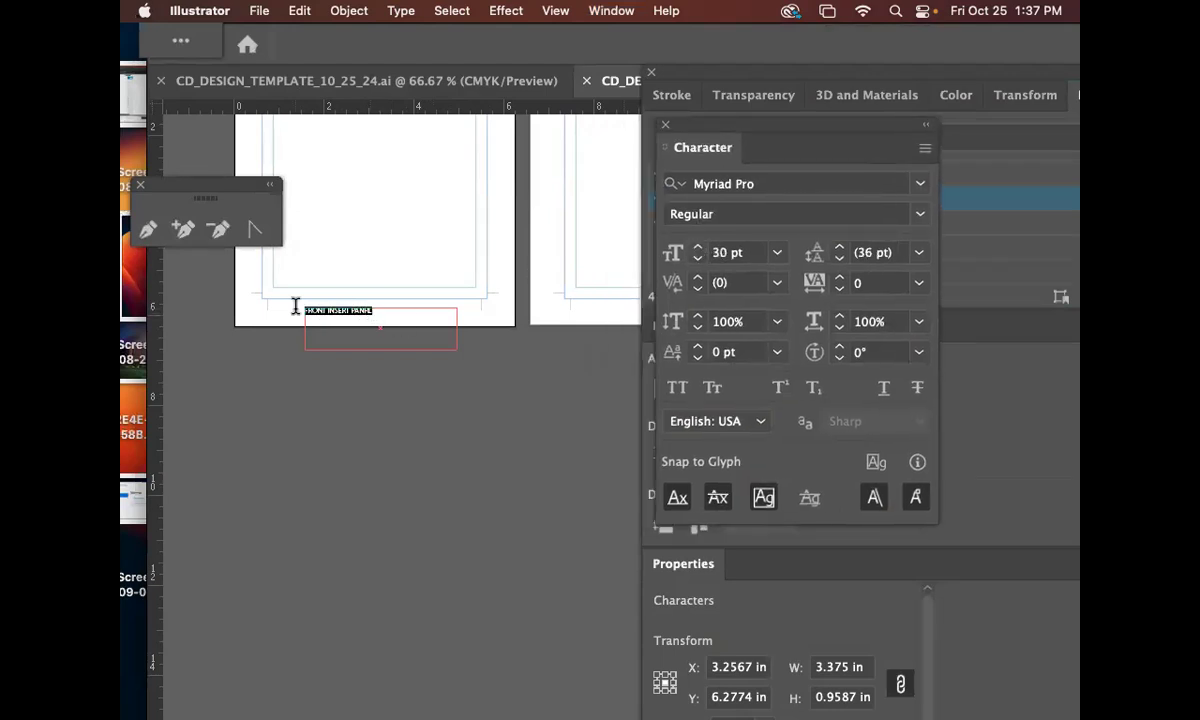
left_click(698, 250)
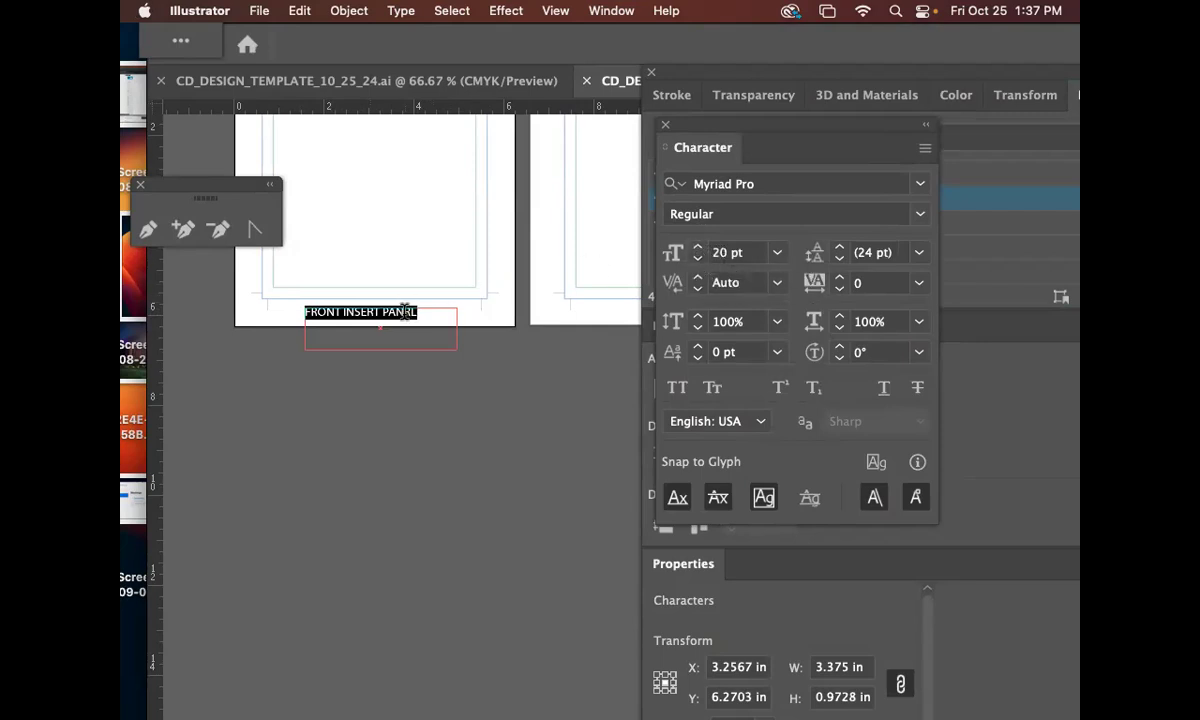
left_click_drag(405, 311, 437, 311)
key("BackSpace")
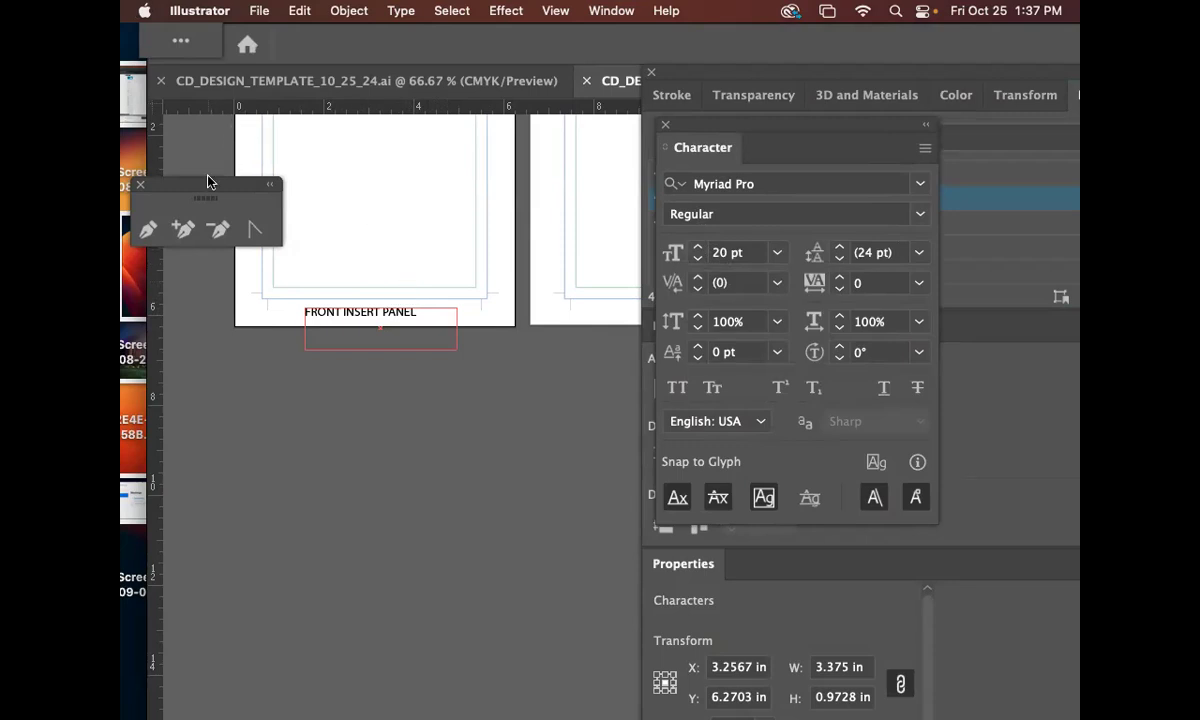
Step: Leave text editing and shift the front panel label about 0.33 in right along the artboard's bottom edge
left_click_drag(208, 181, 198, 162)
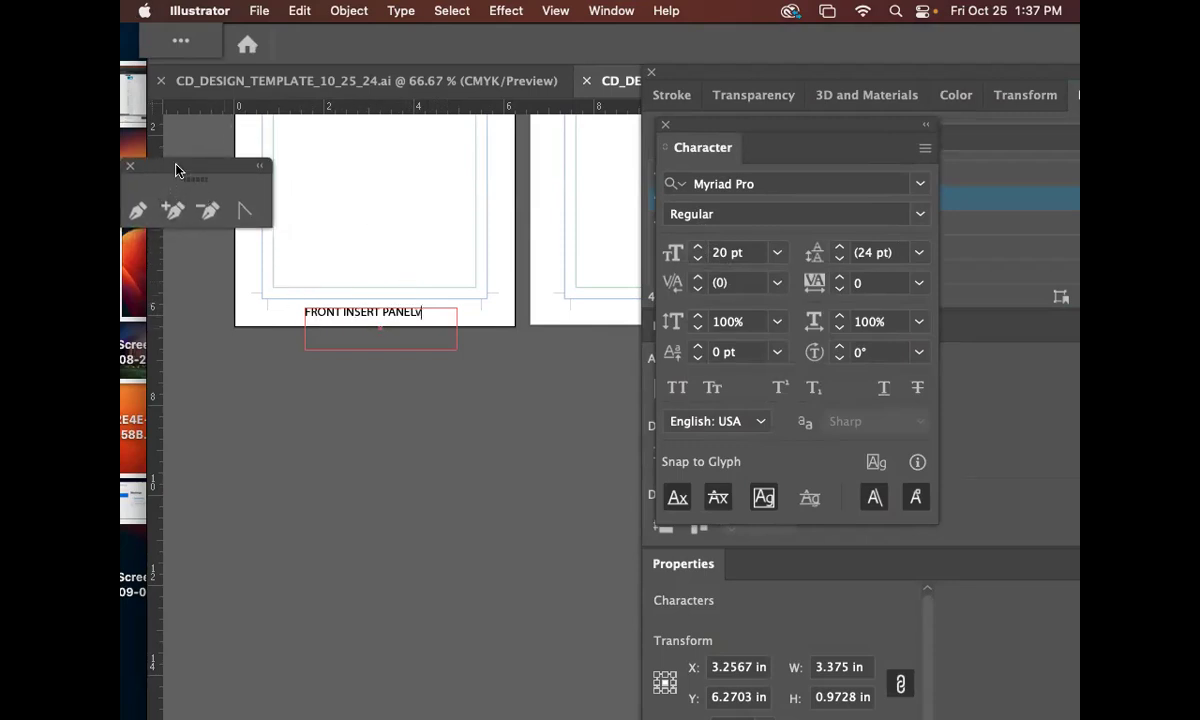
left_click(138, 210)
left_click(202, 287)
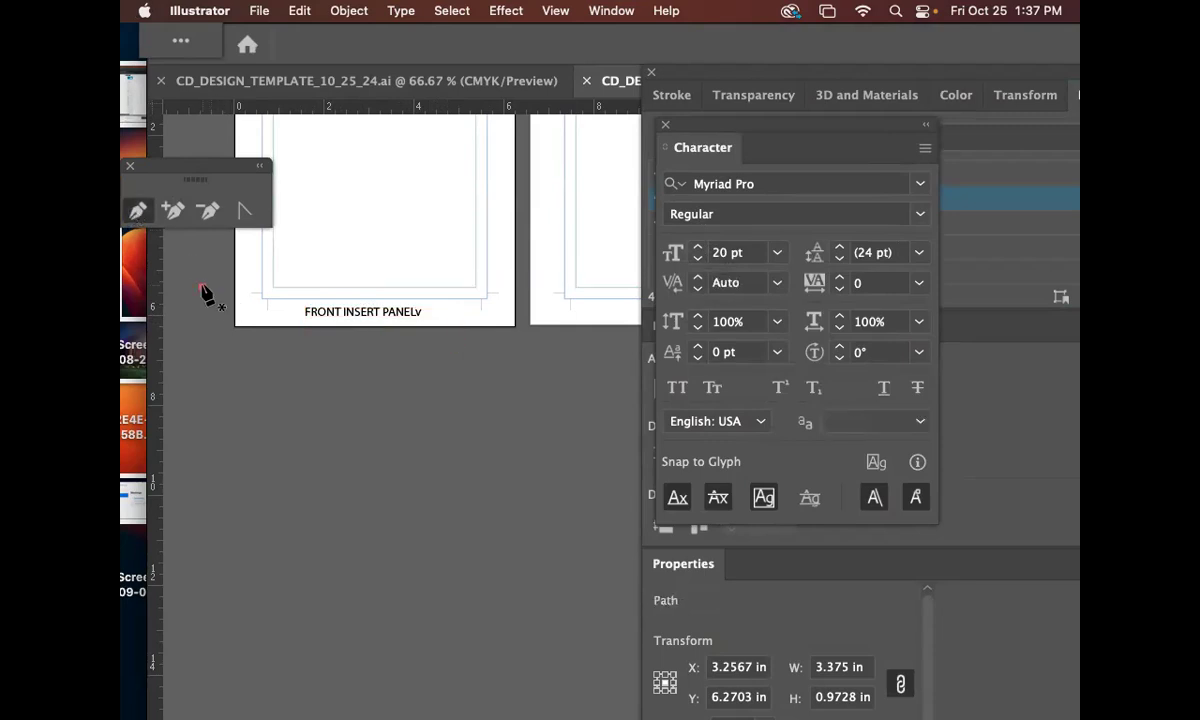
left_click_drag(359, 310, 374, 310)
key("super+plus")
key("space")
left_click_drag(507, 307, 371, 312)
scroll(406, 372, "right", 15)
scroll(406, 372, "down", 5)
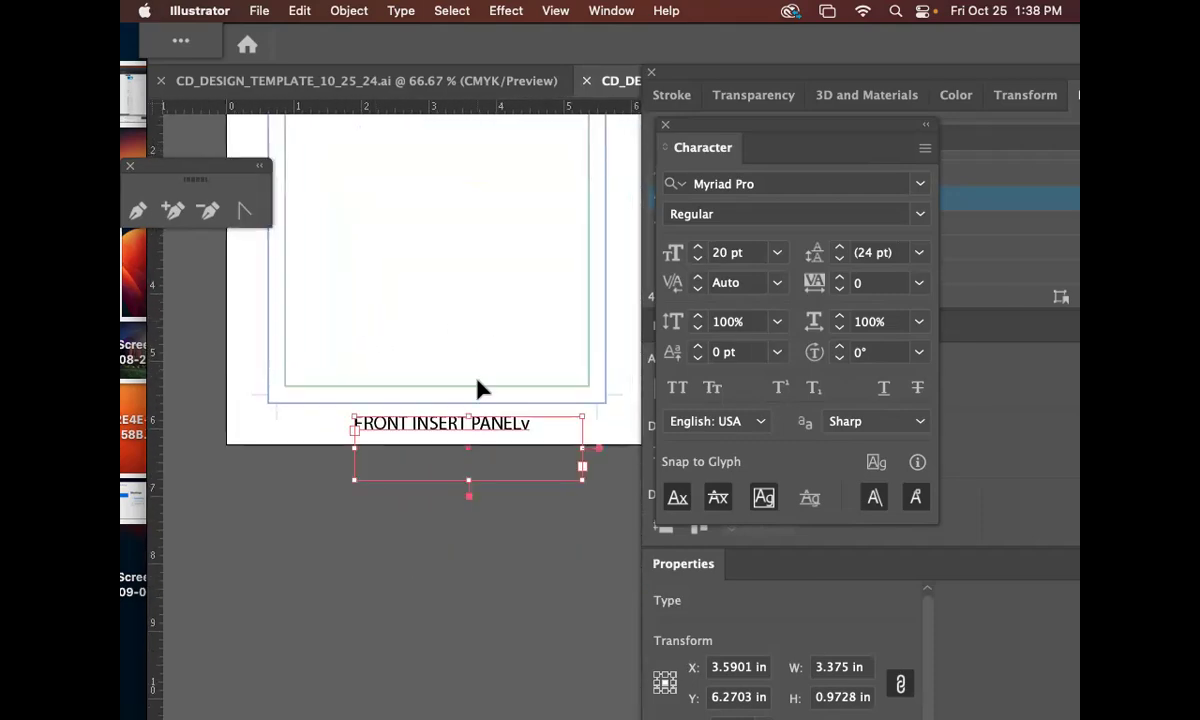
Step: Delete the stray "v" at the end of the front panel label and leave text editing
double_click(525, 423)
key("super+a")
left_click(521, 423)
key("shift+Right")
key("BackSpace")
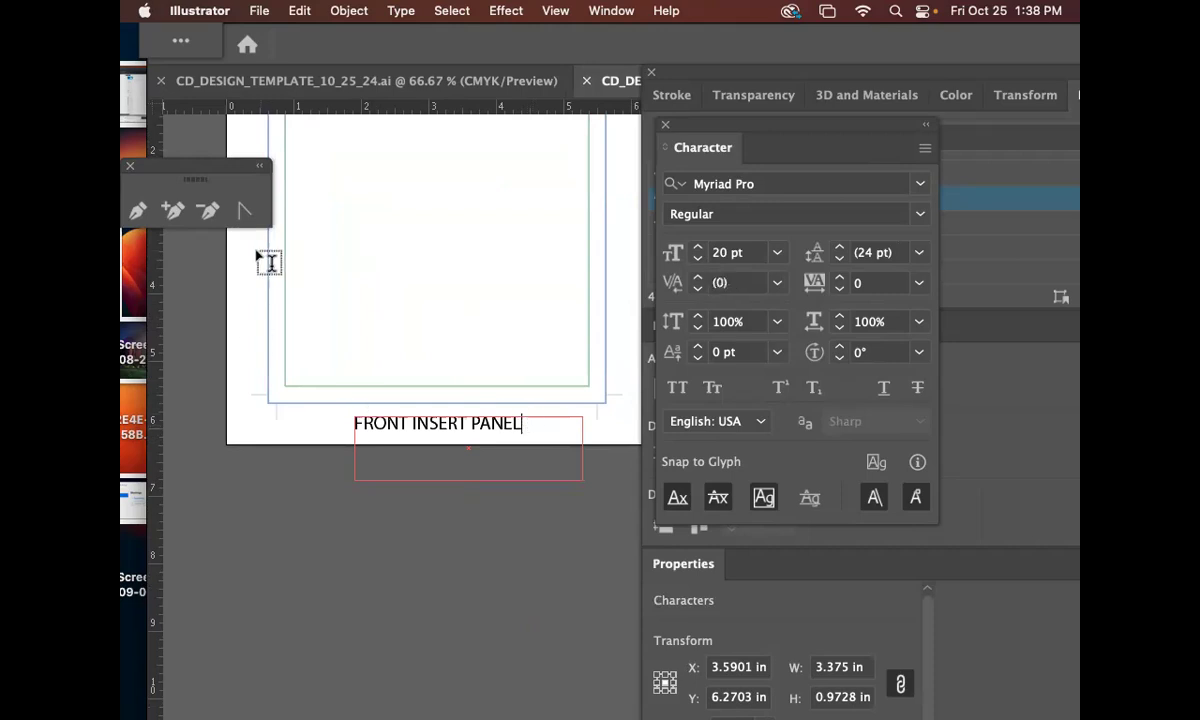
left_click_drag(146, 164, 174, 141)
left_click(166, 187)
left_click(177, 235)
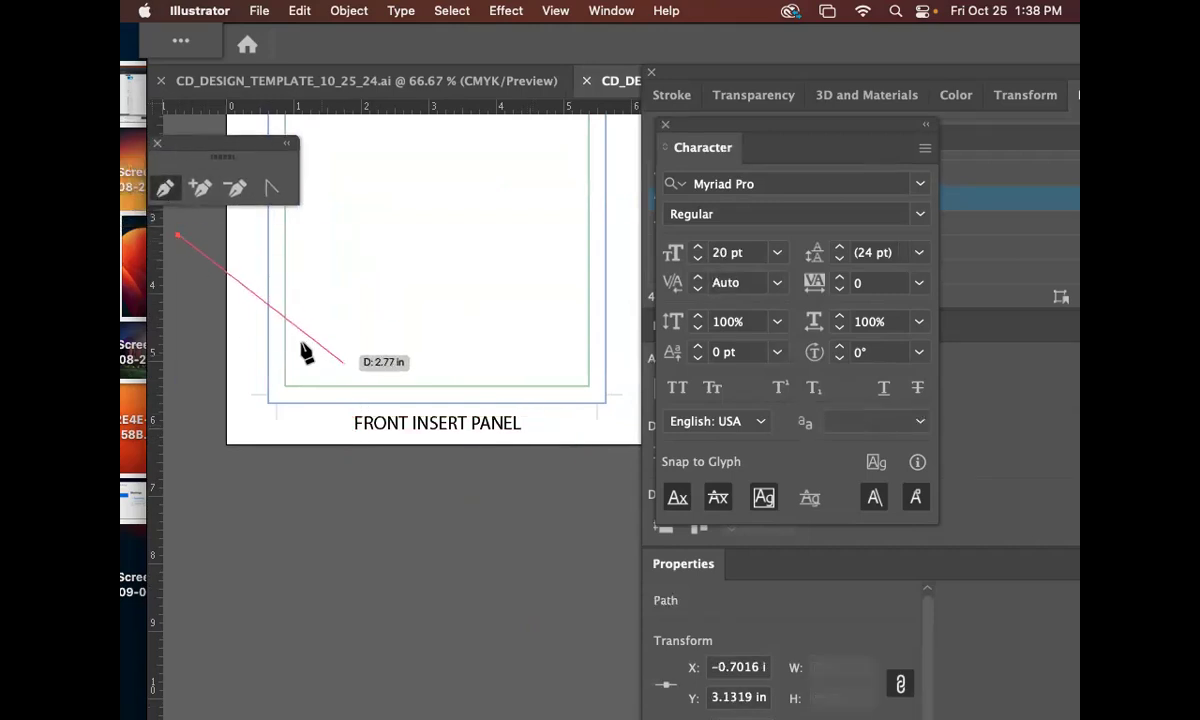
Step: Copy the front panel label onto the middle artboard's bottom edge, at X about 4.06 in and Y about 6.3 in
key("v")
left_click_drag(473, 453, 542, 396)
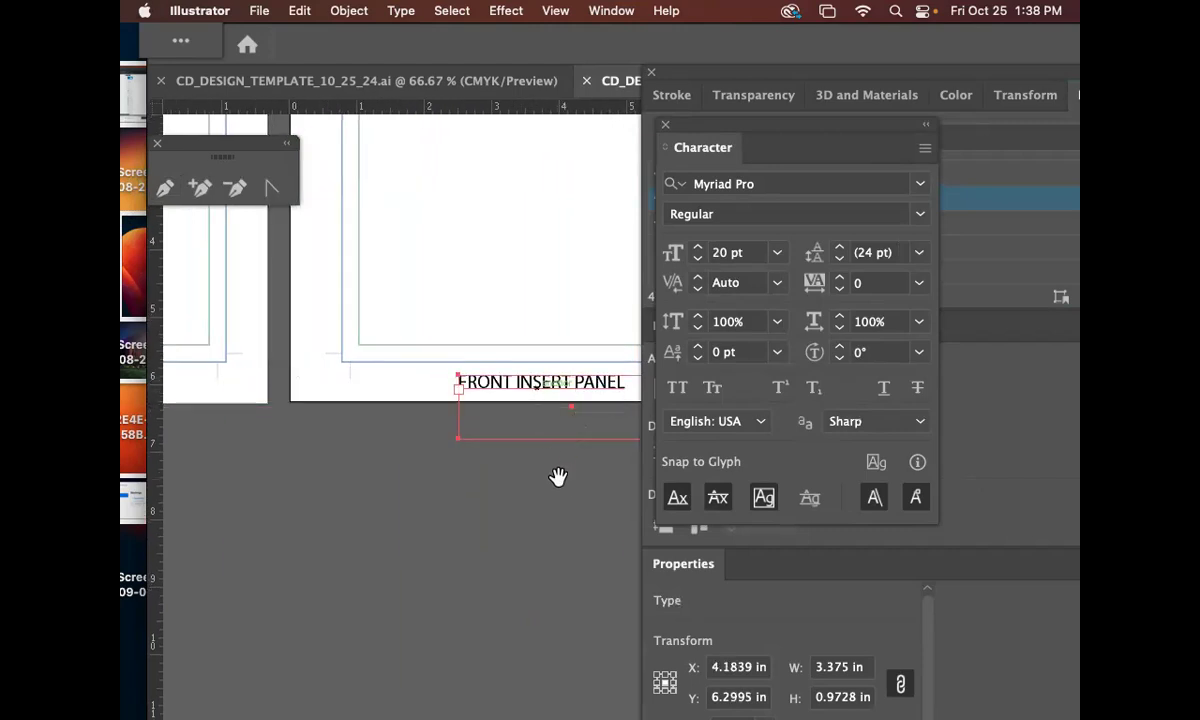
left_click_drag(558, 478, 450, 447)
left_click_drag(396, 410, 486, 468)
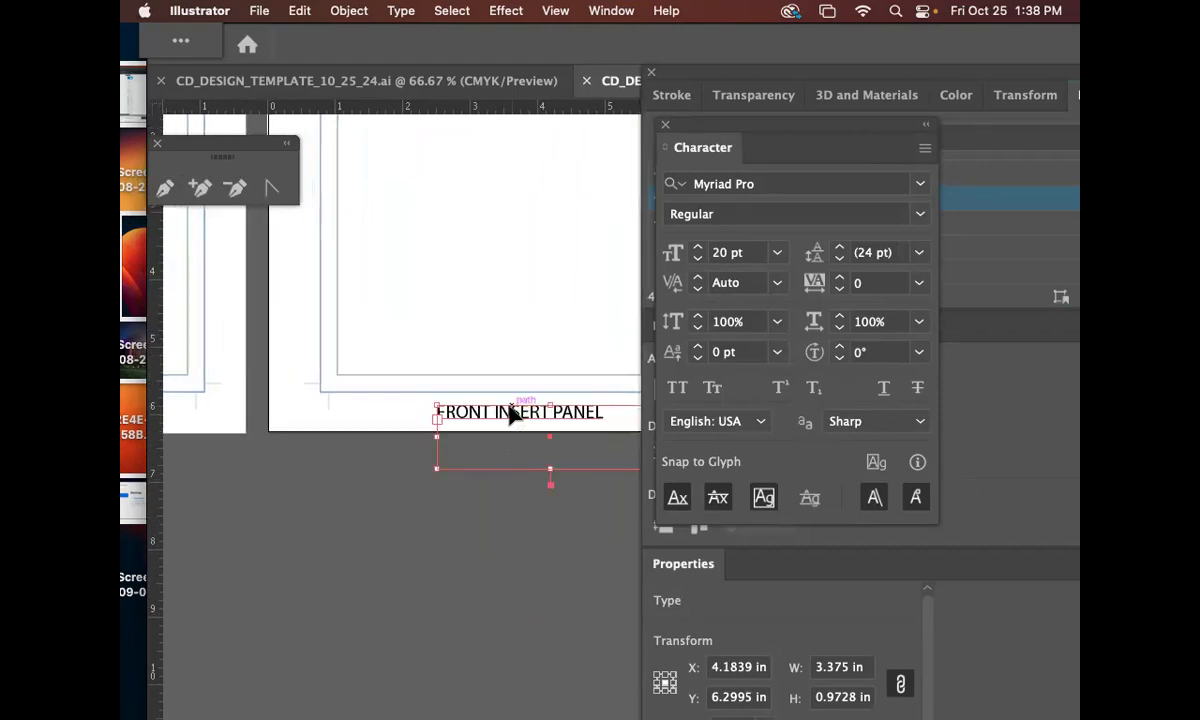
left_click_drag(509, 404, 501, 404)
left_click_drag(515, 447, 460, 425)
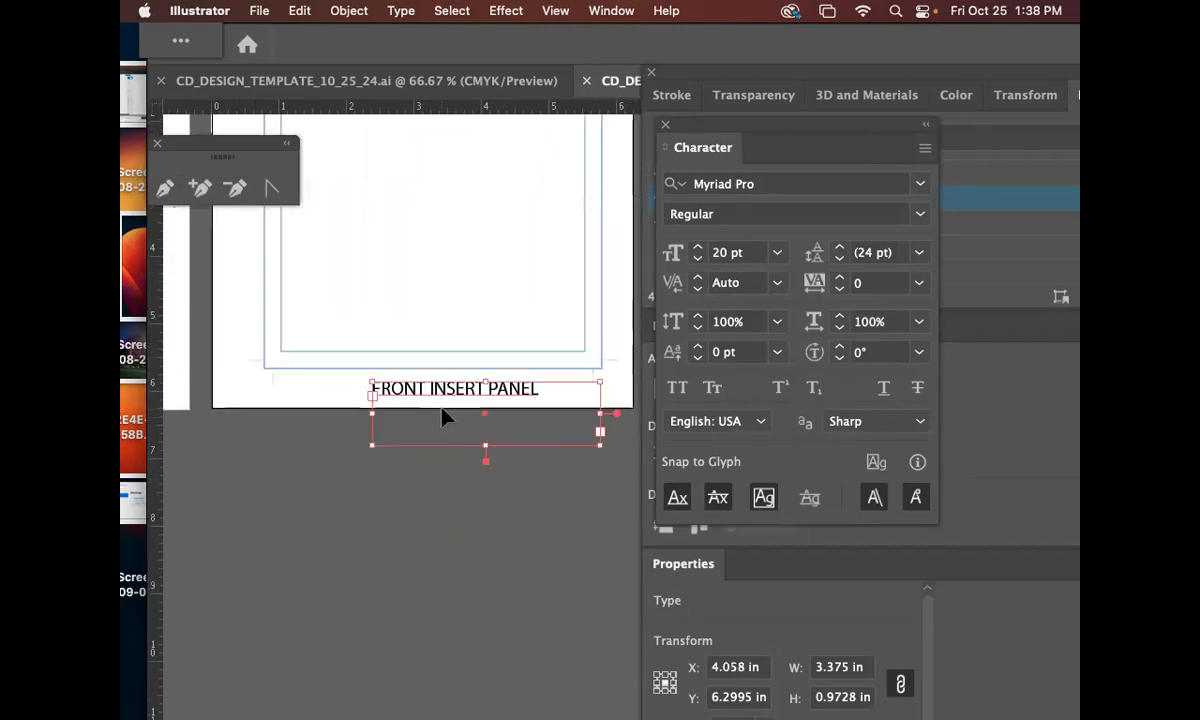
Step: Change the copied label's text to "BACK OF INSERT PANEL" and leave text editing
triple_click(441, 395)
left_click(434, 395)
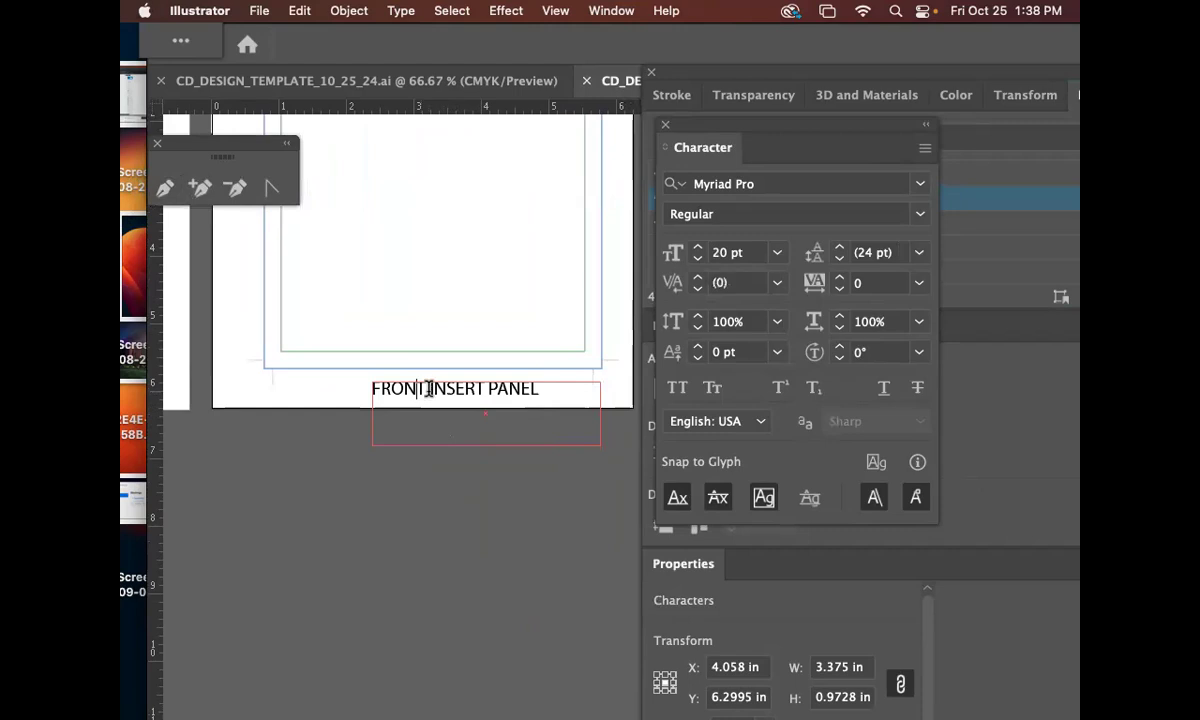
left_click_drag(430, 389, 348, 377)
type("BACK OF")
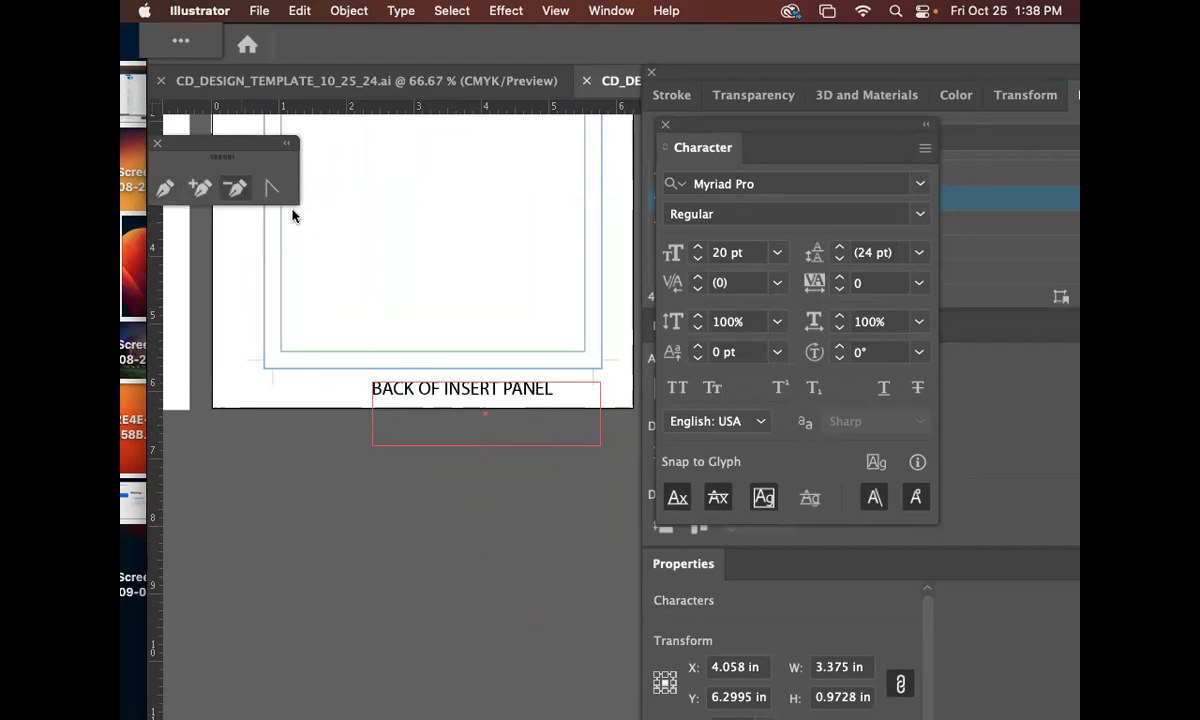
left_click(165, 188)
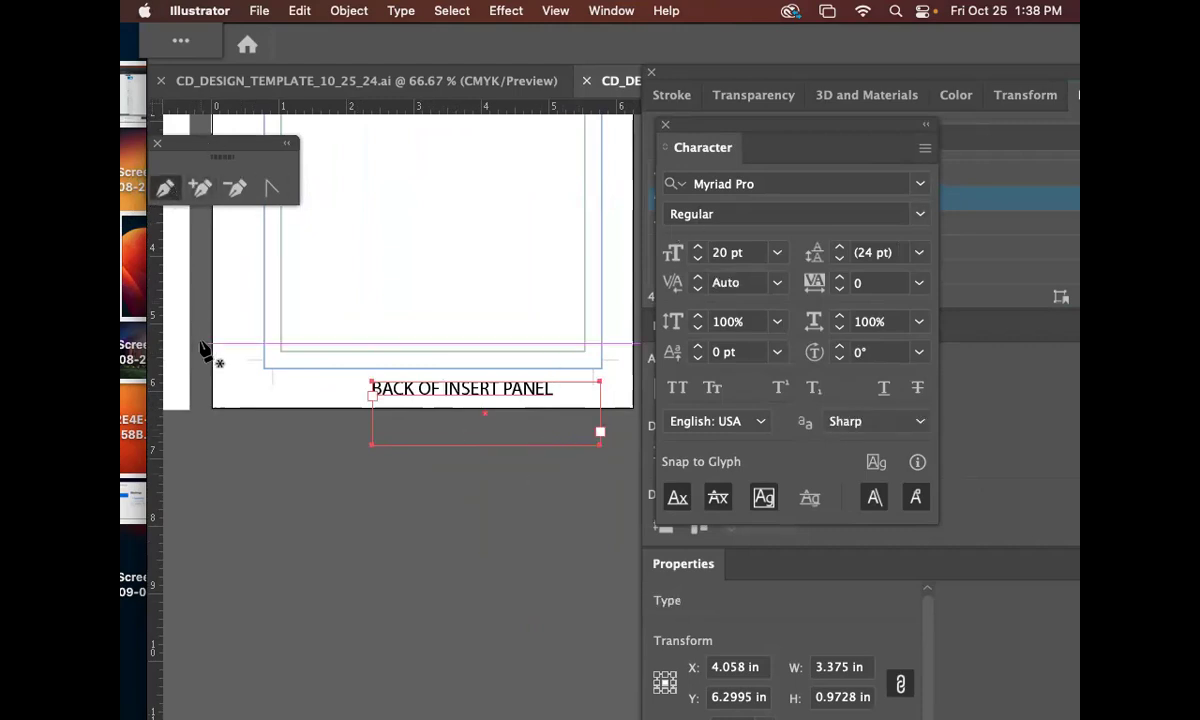
left_click(200, 343)
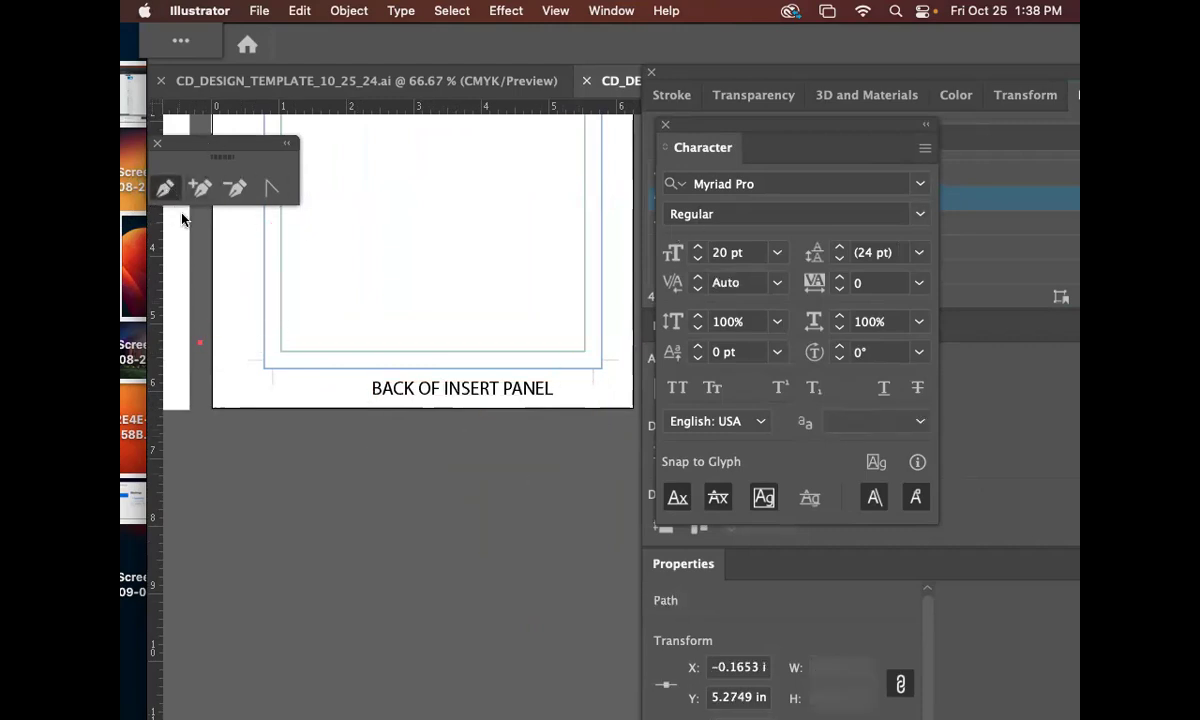
key("v")
Step: Move the Character panel and the Layers panel group aside to uncover the artboards
key("super+minus")
key("super+minus")
key("space")
left_click_drag(570, 393, 356, 257)
left_click_drag(630, 382, 430, 292)
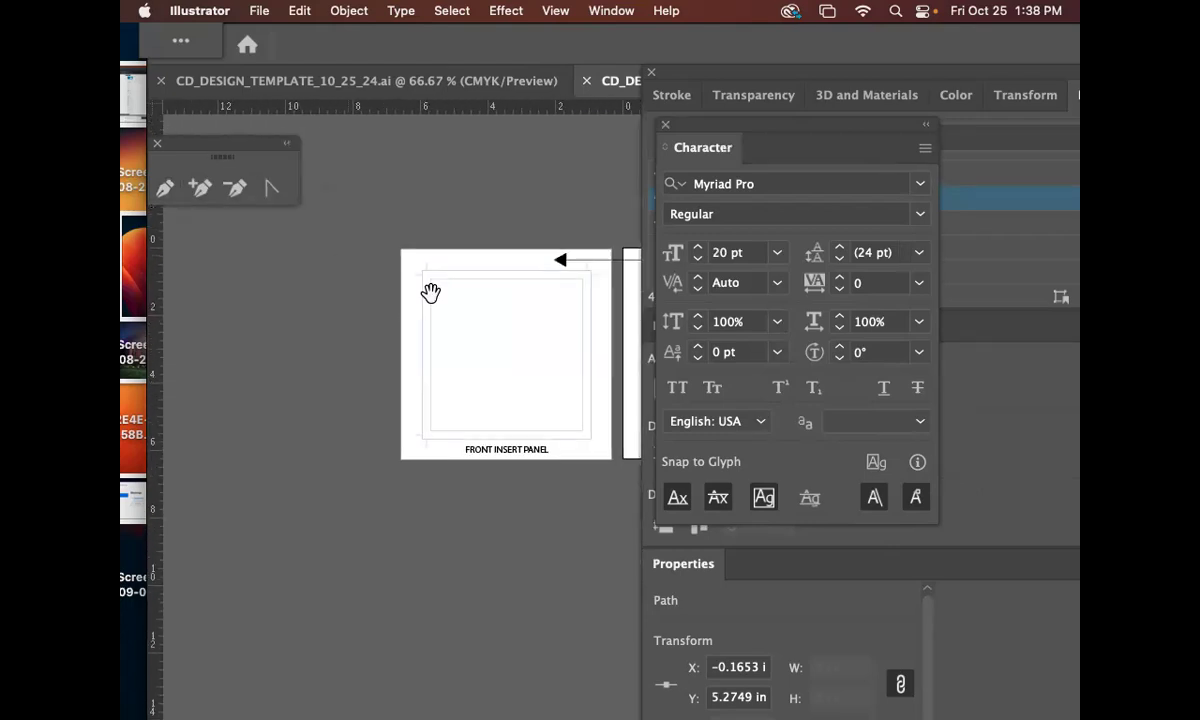
left_click_drag(497, 337, 423, 316)
left_click_drag(593, 324, 445, 287)
left_click_drag(691, 129, 856, 309)
left_click_drag(706, 72, 814, 114)
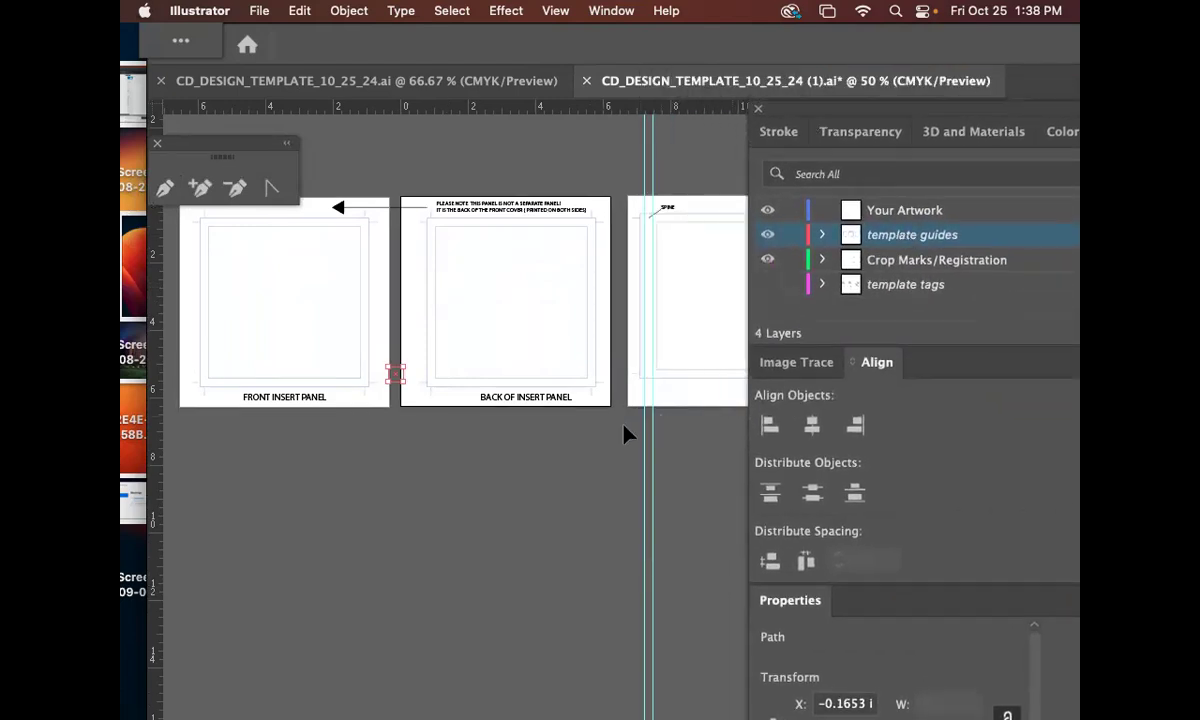
Step: Shift the "BACK OF INSERT PANEL" label about 0.4 in left along the middle artboard's bottom edge
scroll(623, 433, "down", 5)
scroll(571, 383, "left", 3)
left_click(563, 335)
left_click_drag(640, 423, 606, 477)
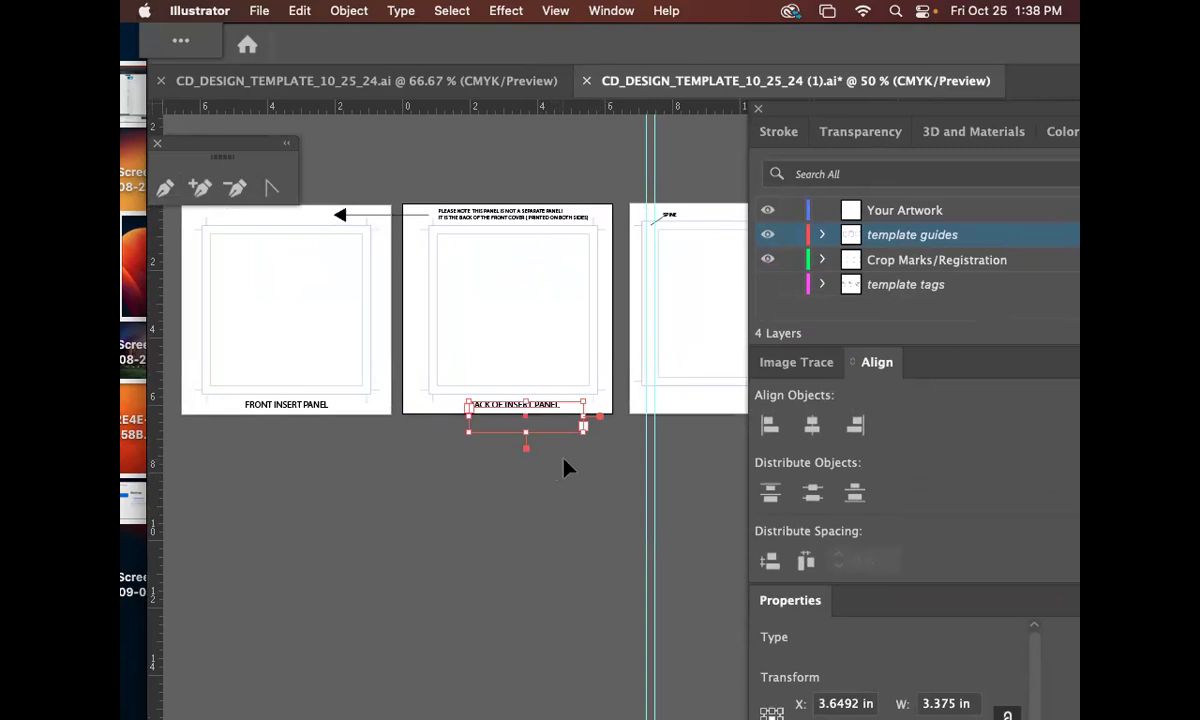
left_click_drag(628, 463, 603, 455)
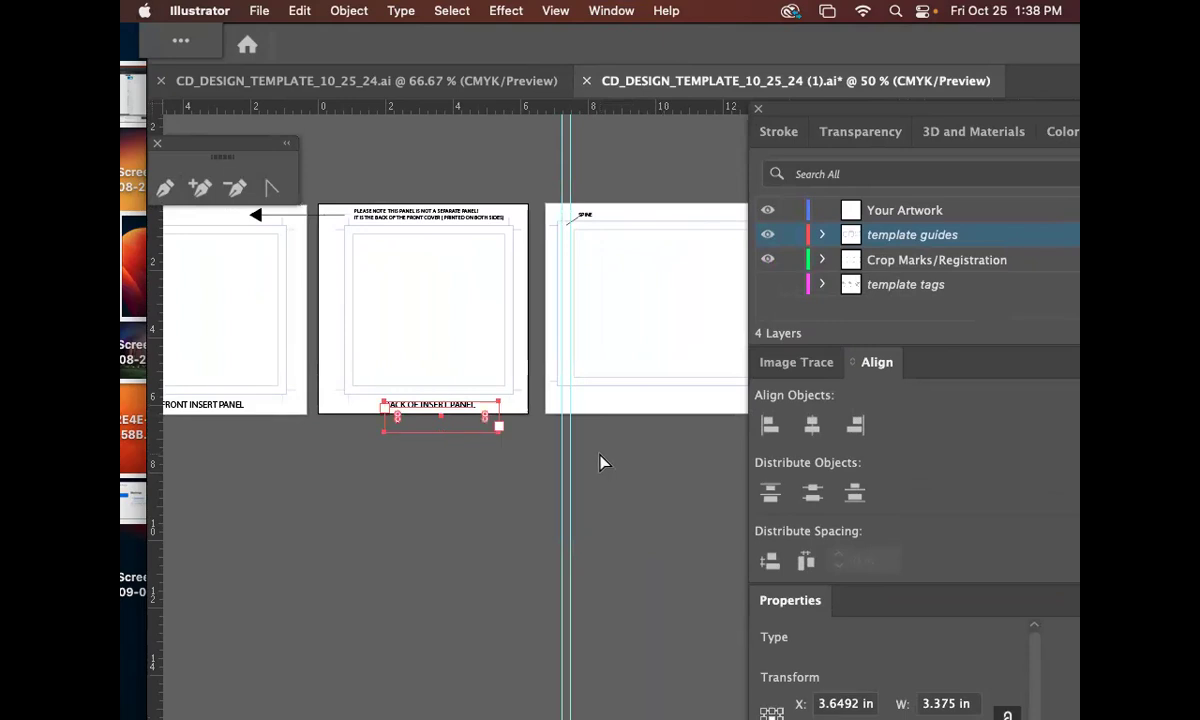
Step: Save the document on the computer in Downloads as CD_DESIGN_TEMPLATE_10_25_24_TN.ai, keeping the default Illustrator options
left_click(260, 11)
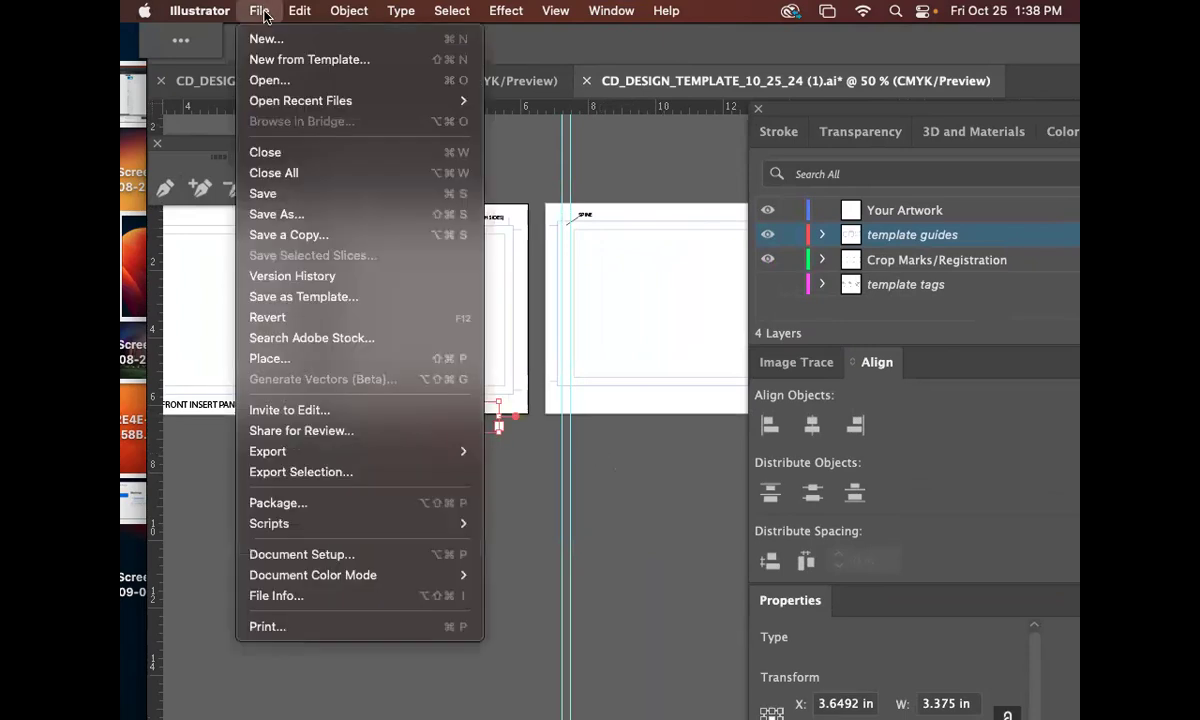
left_click(283, 216)
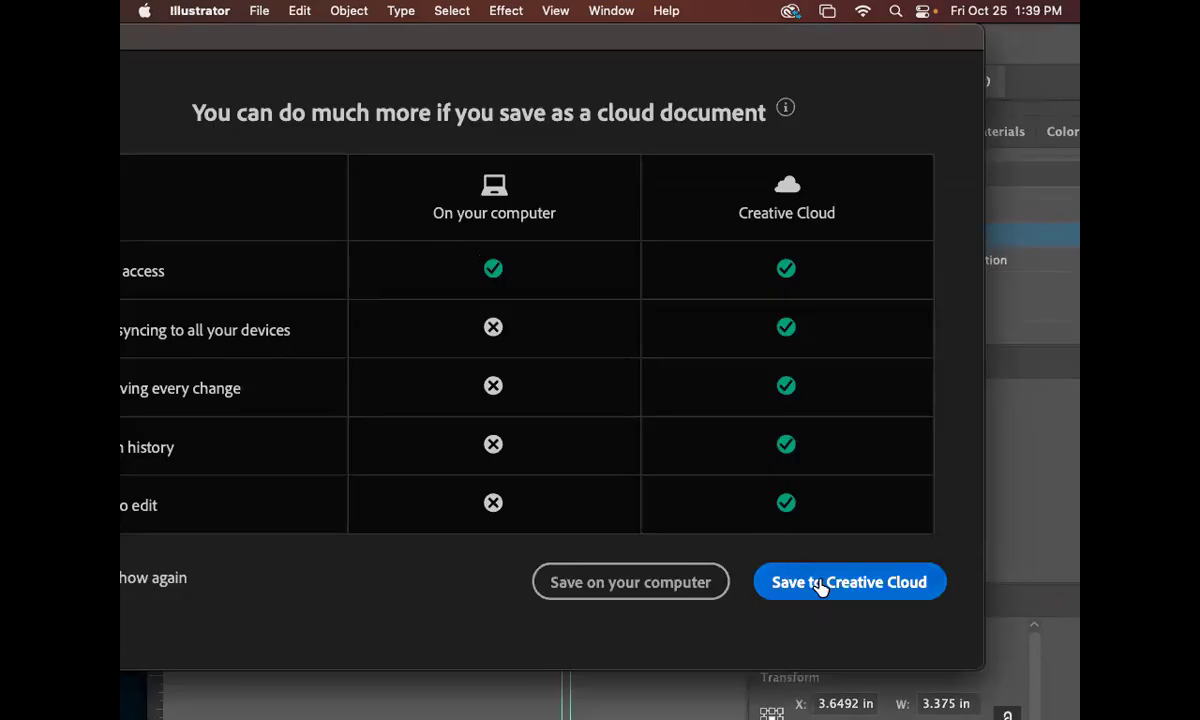
left_click(684, 590)
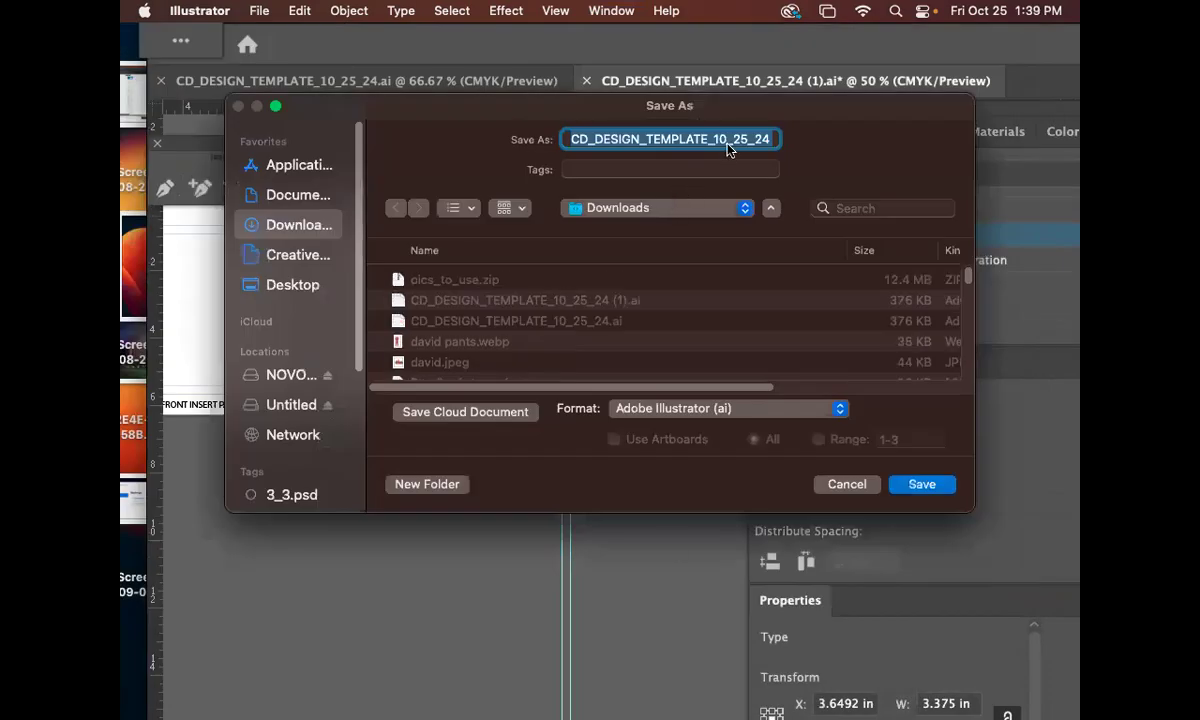
left_click_drag(740, 141, 817, 148)
left_click(757, 140)
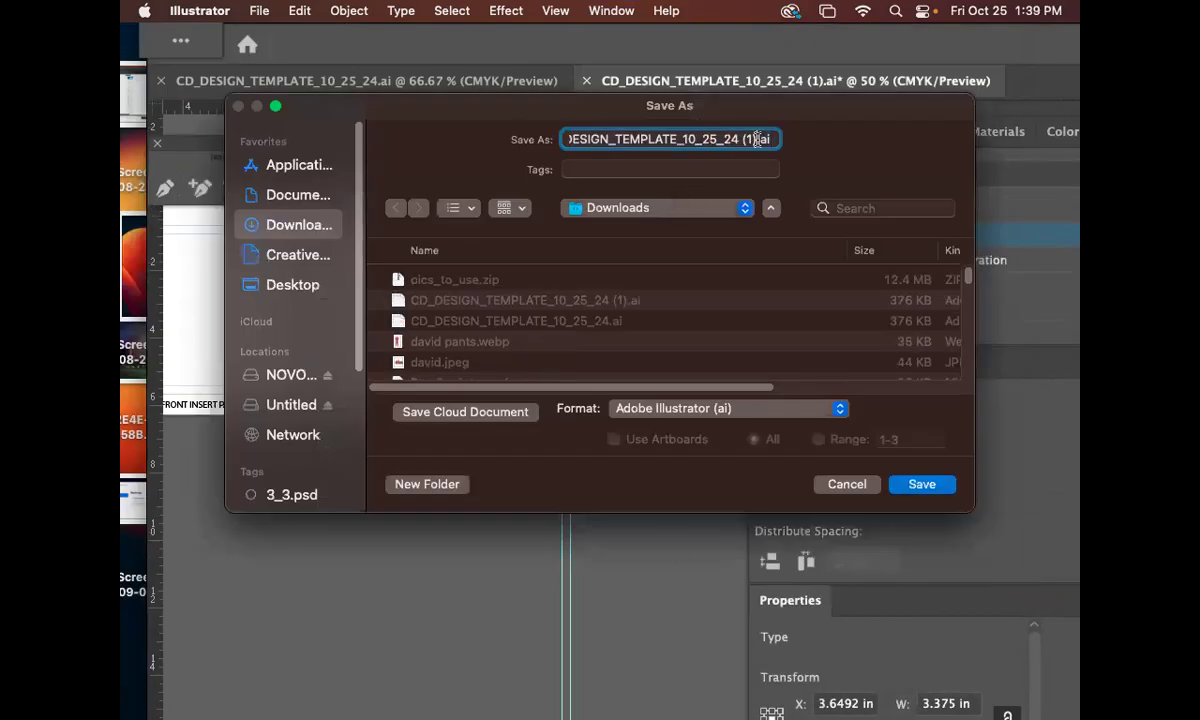
key("BackSpace")
key("BackSpace")
key("BackSpace")
key("BackSpace")
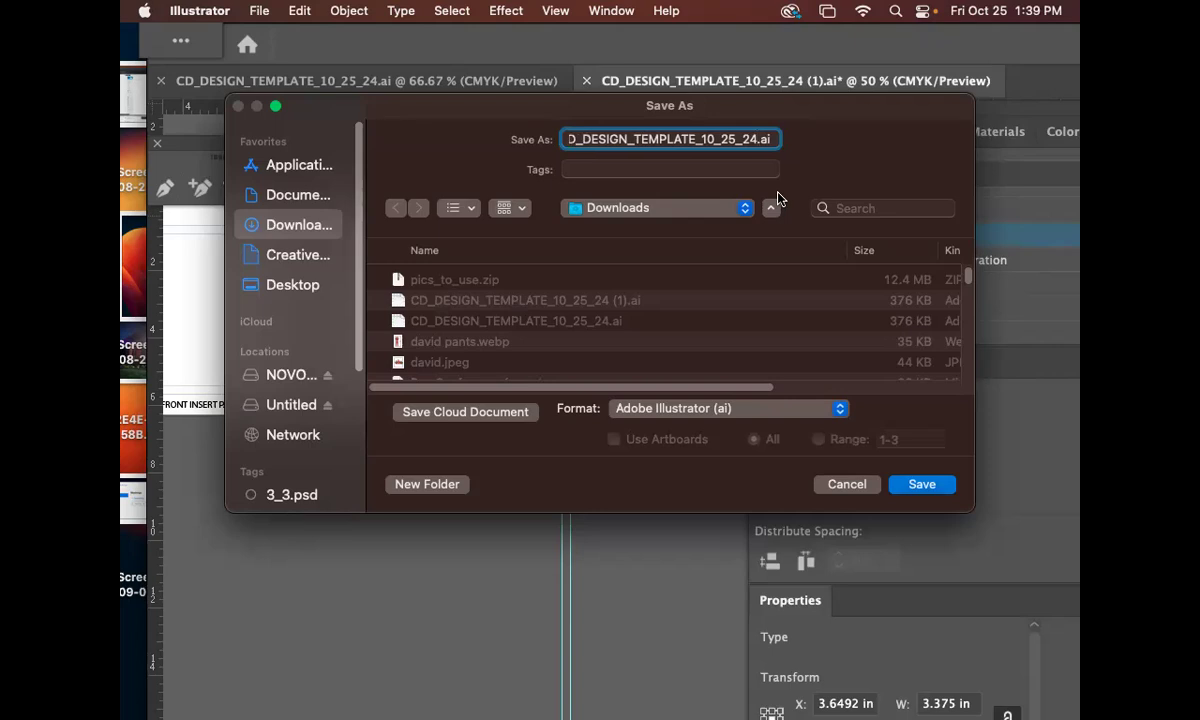
type("_TN")
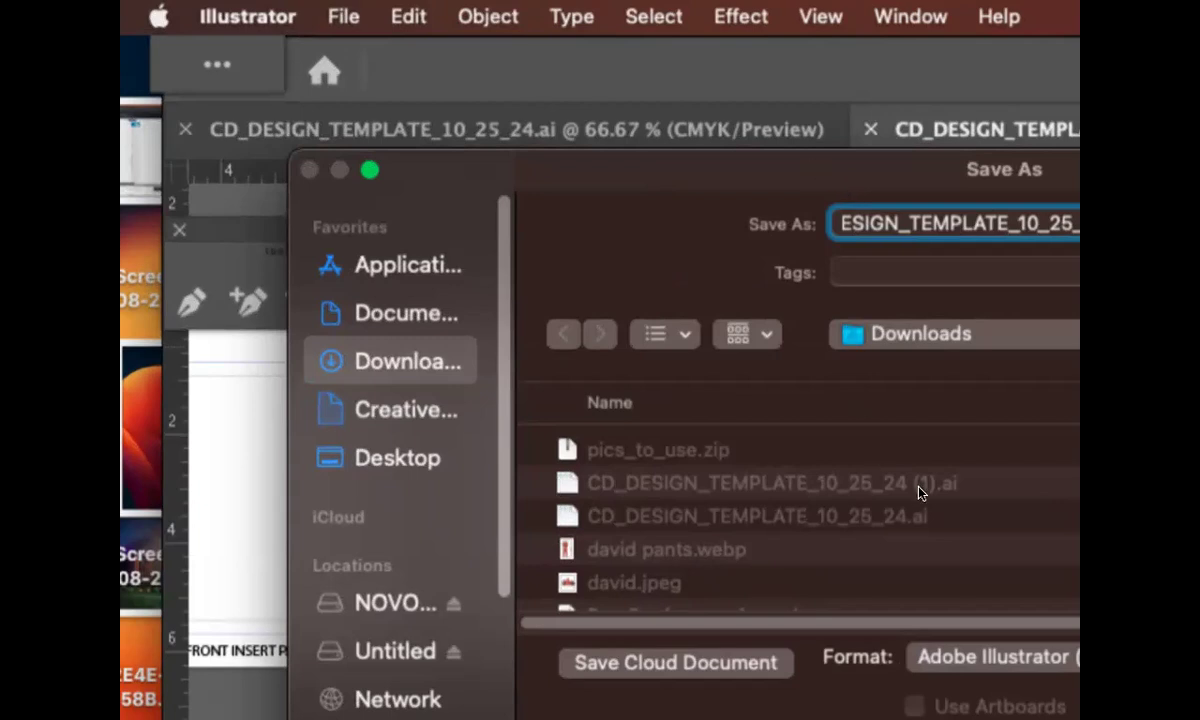
key("Return")
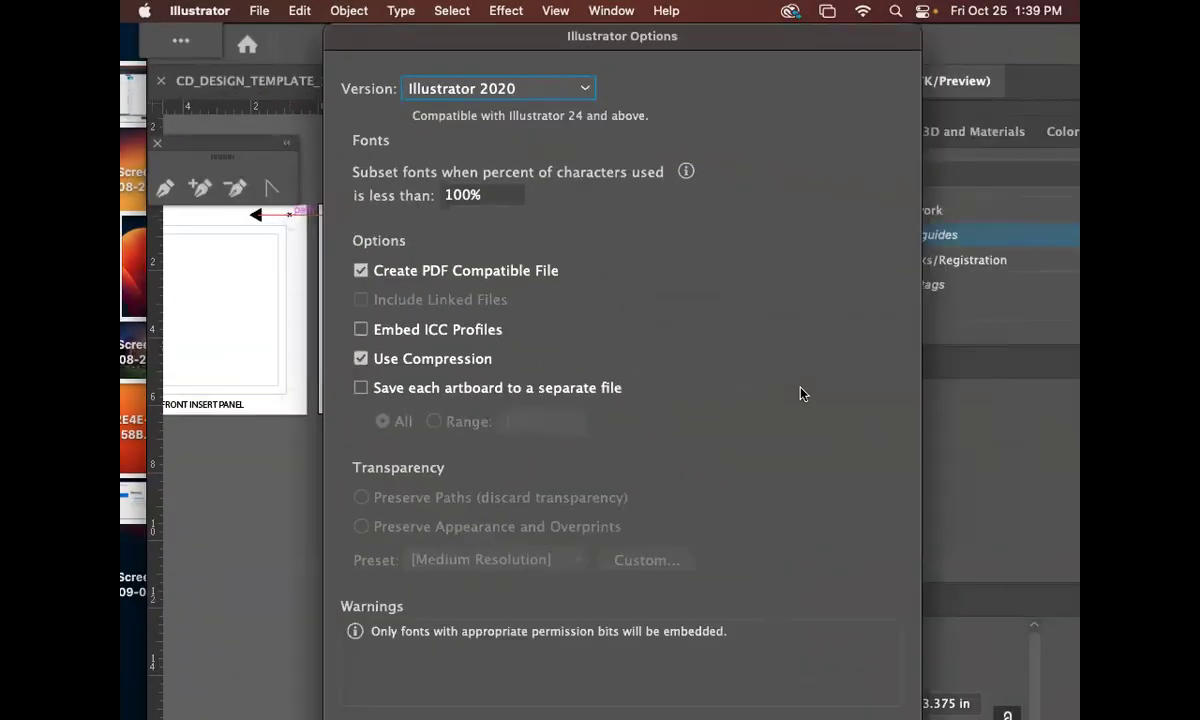
key("Return")
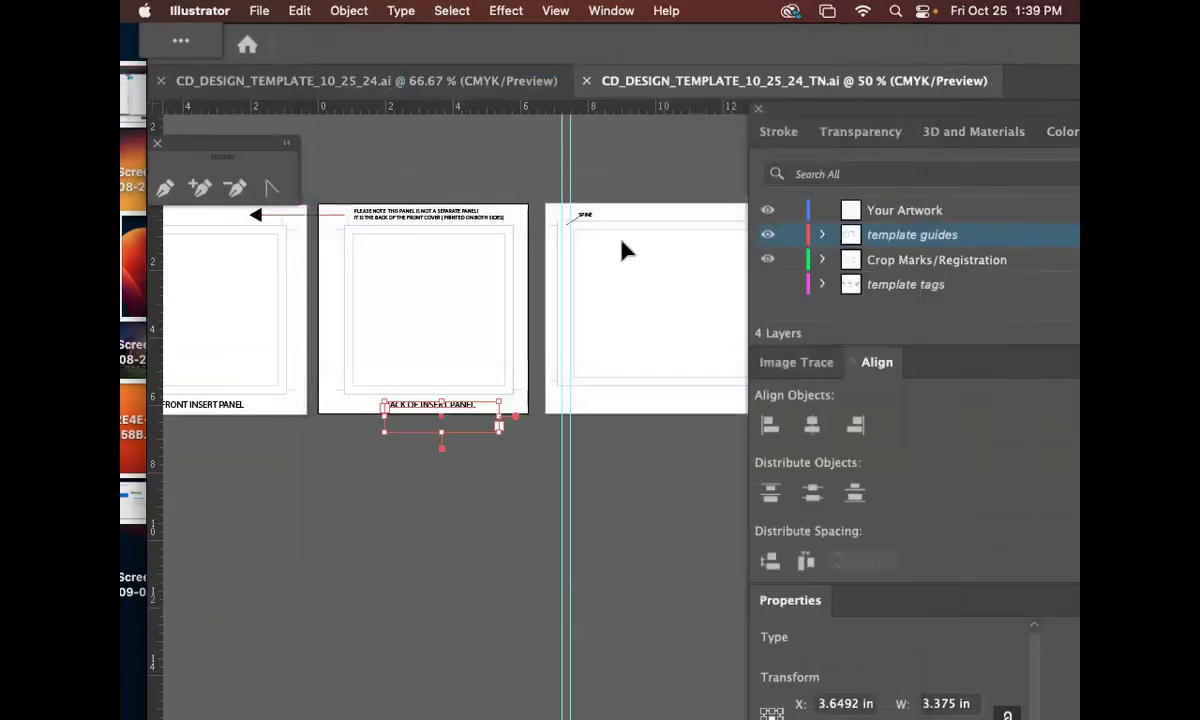
Step: Examine the three panels and their borders, ending close up on the spine guides at the third artboard's lower-left corner
scroll(605, 272, "right", 5)
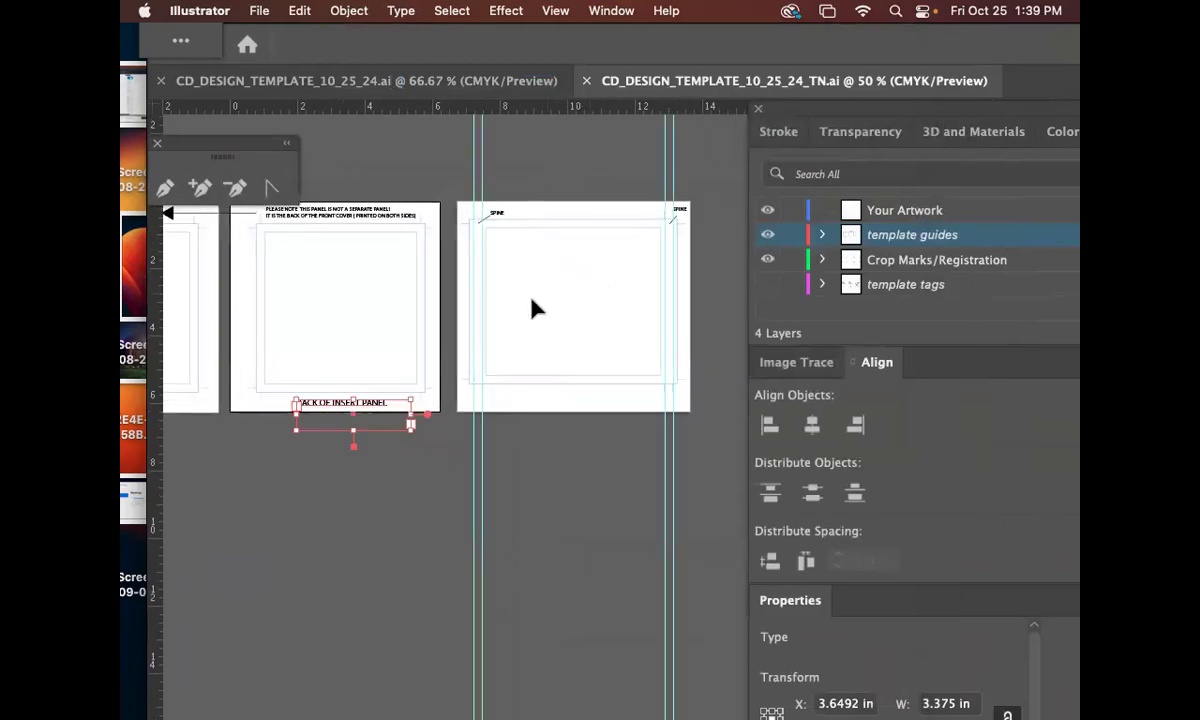
scroll(510, 305, "left", 6)
left_click_drag(651, 279, 587, 270)
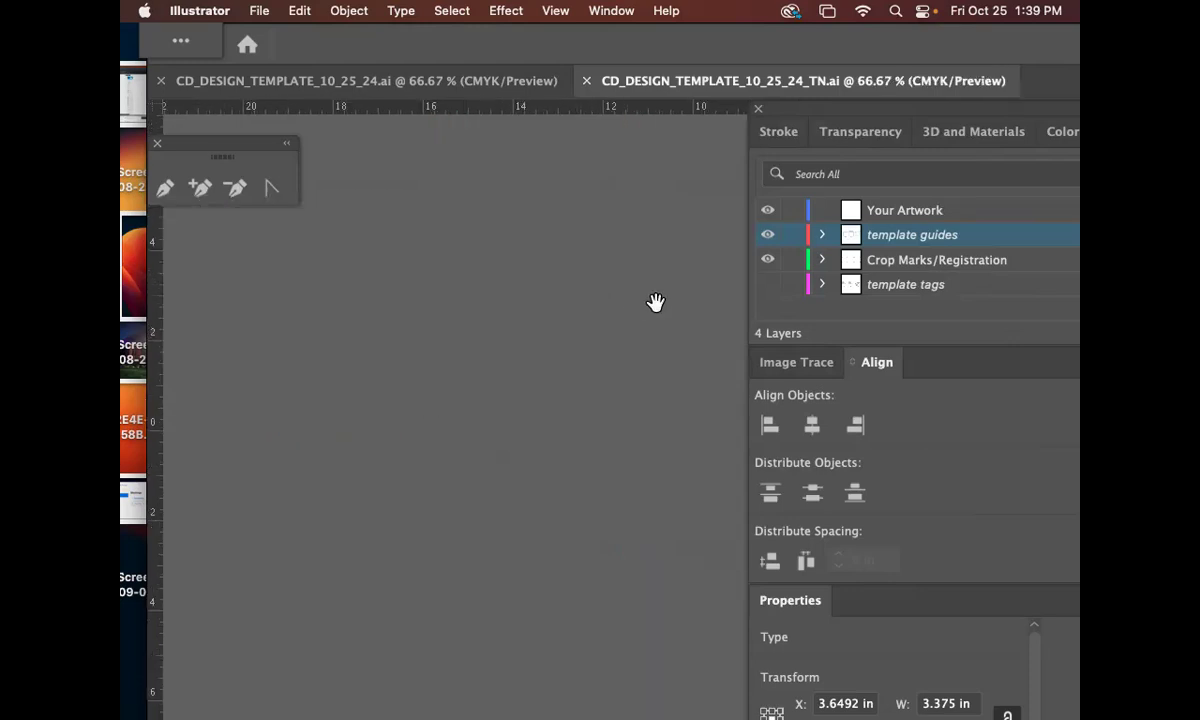
scroll(656, 303, "right", 10)
scroll(656, 303, "down", 5)
scroll(549, 249, "right", 8)
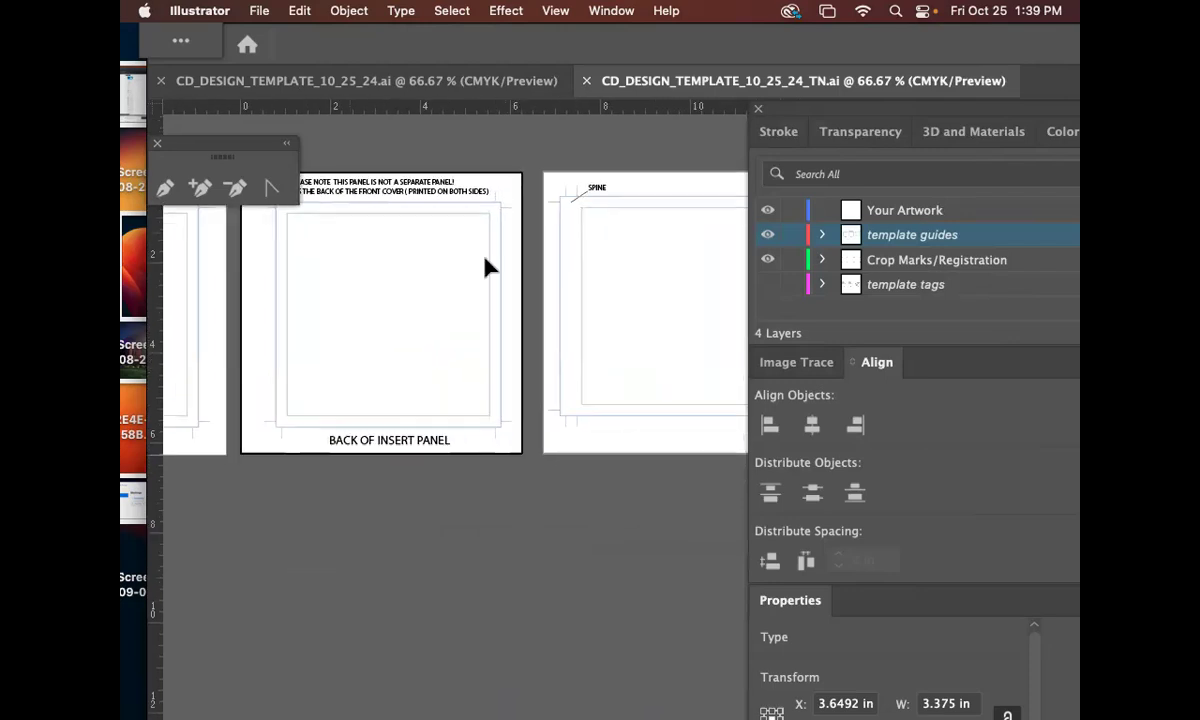
scroll(445, 284, "right", 6)
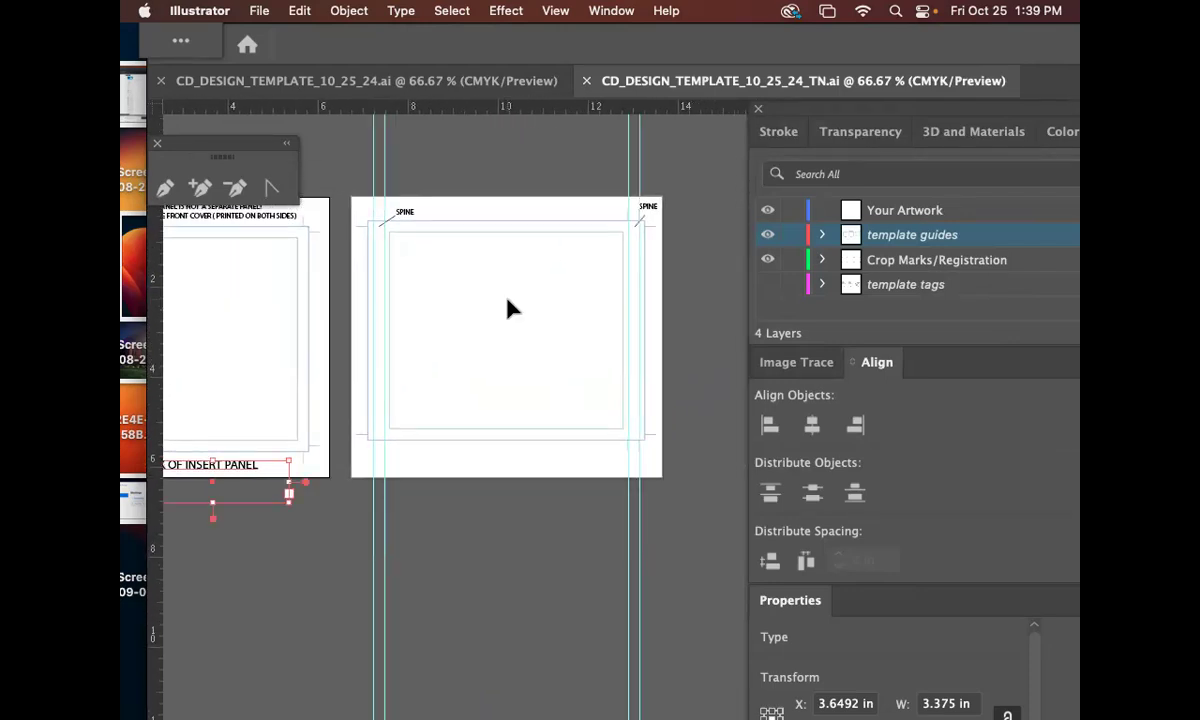
key("super+equal")
key("super+equal")
key("super+equal")
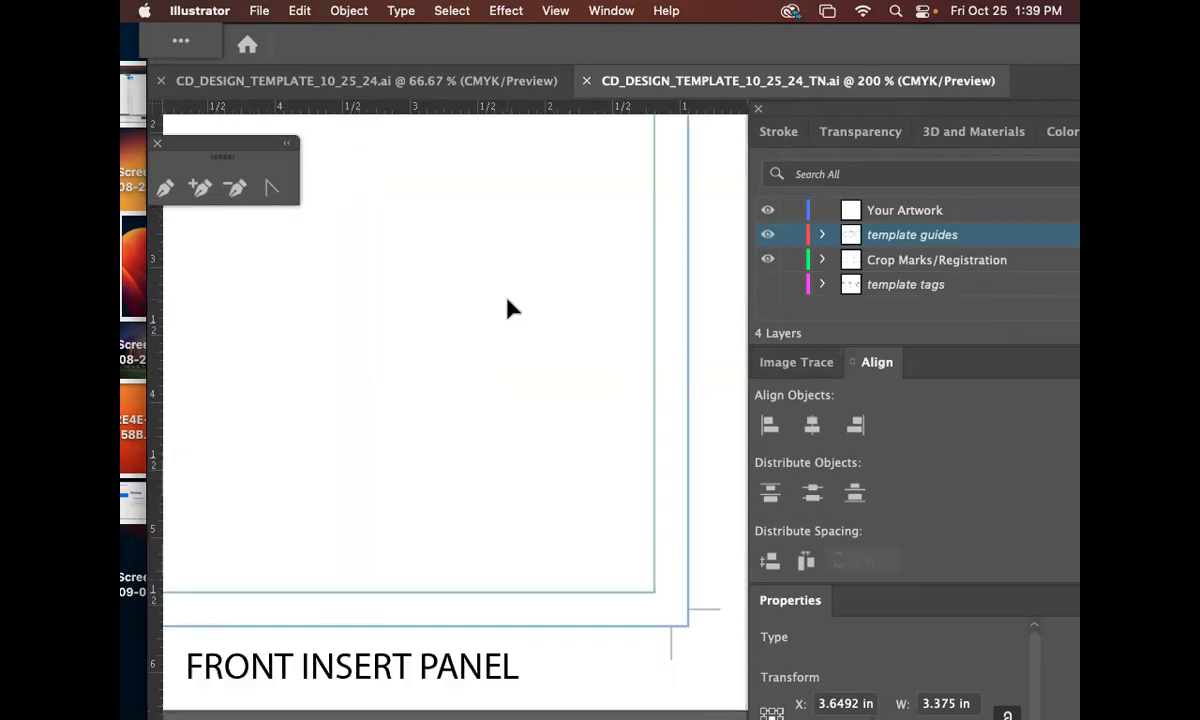
scroll(648, 375, "right", 10)
scroll(648, 375, "down", 1)
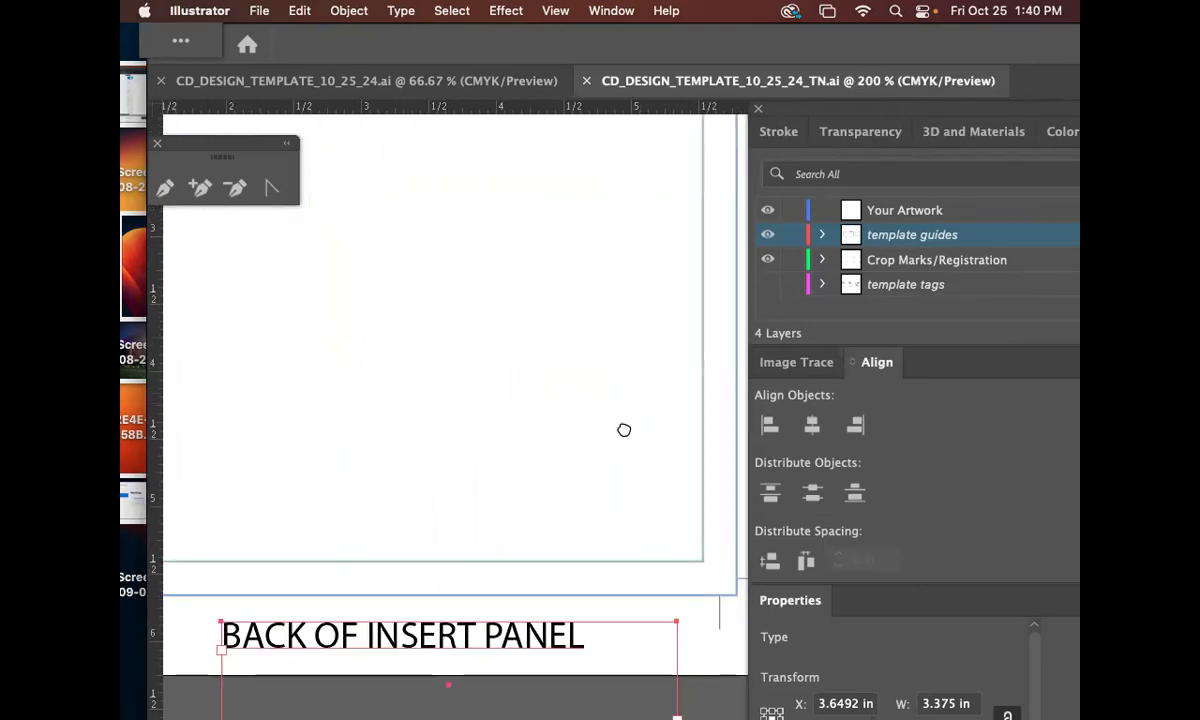
scroll(624, 430, "right", 12)
scroll(600, 415, "down", 3)
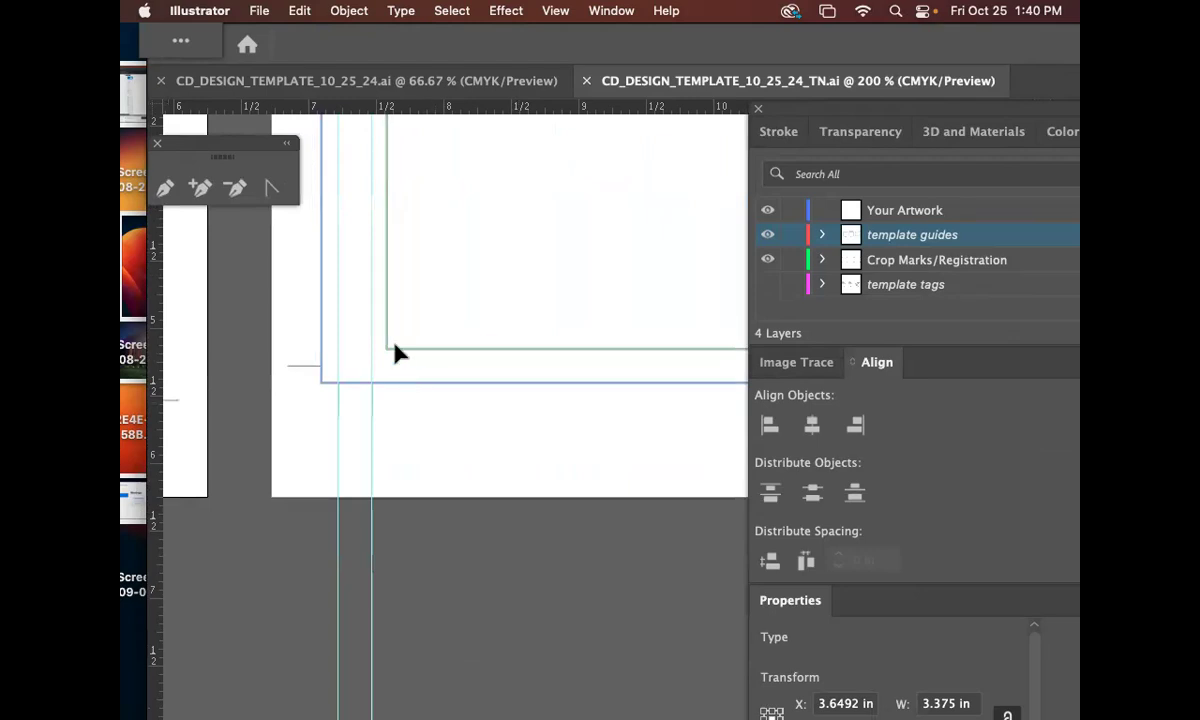
Step: Examine the spine guides on the third artboard, from the lower-left corner up to the SPINE labels on both sides
left_click(374, 311)
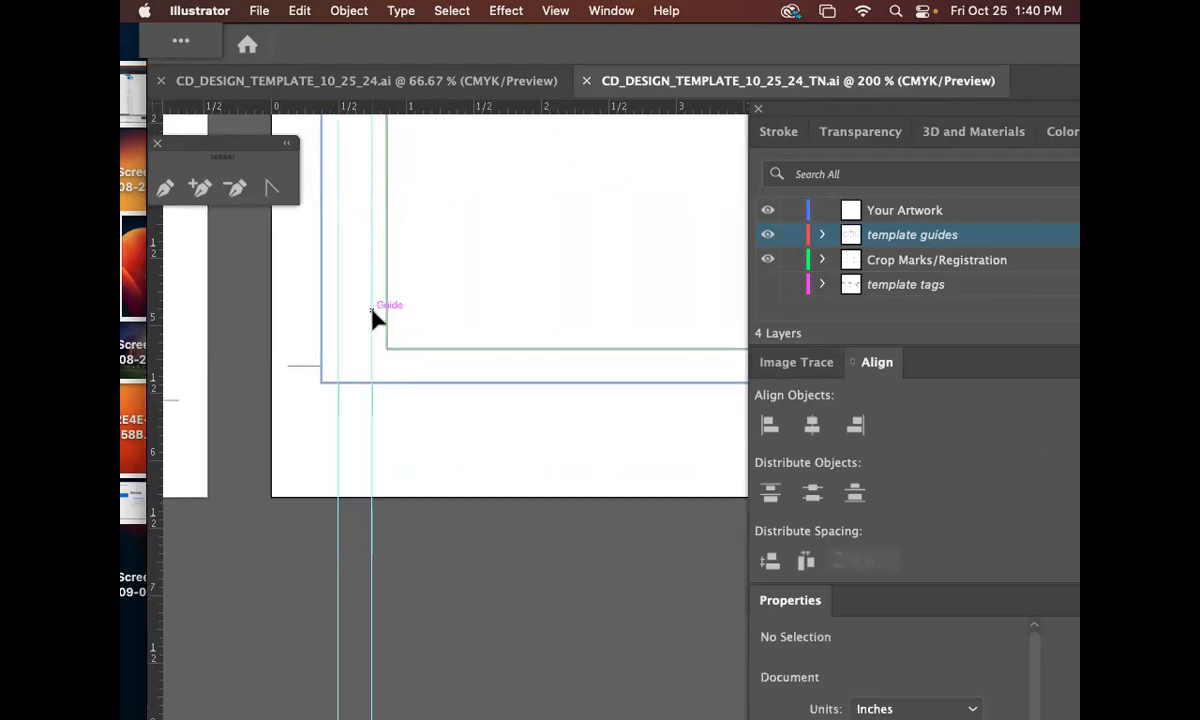
left_click(380, 319)
left_click(371, 341)
scroll(472, 475, "down", 3)
left_click_drag(507, 462, 357, 351)
left_click_drag(683, 338, 429, 456)
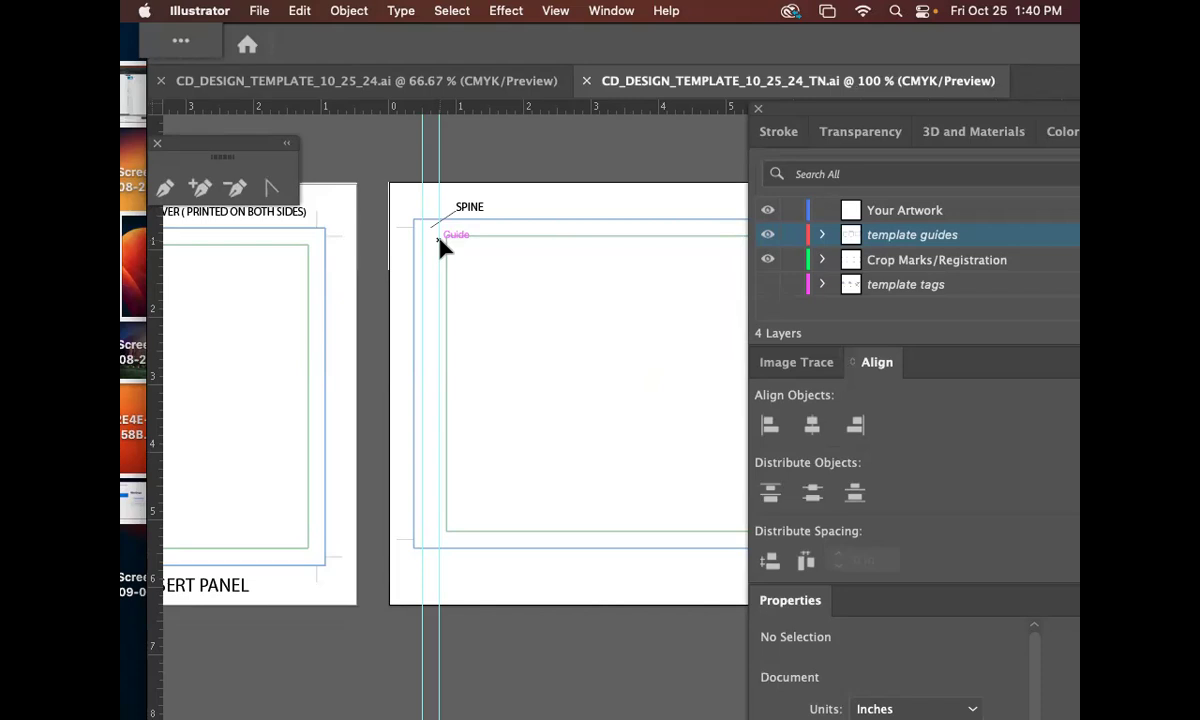
left_click_drag(572, 265, 562, 313)
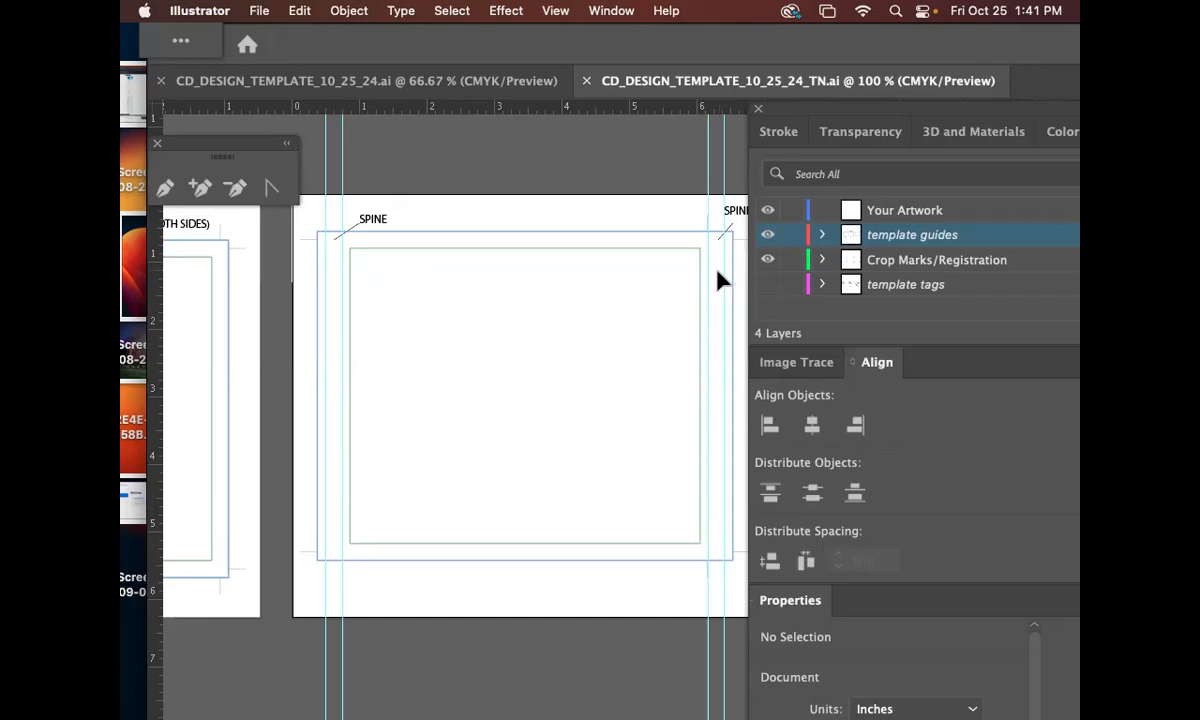
left_click_drag(853, 244, 882, 178)
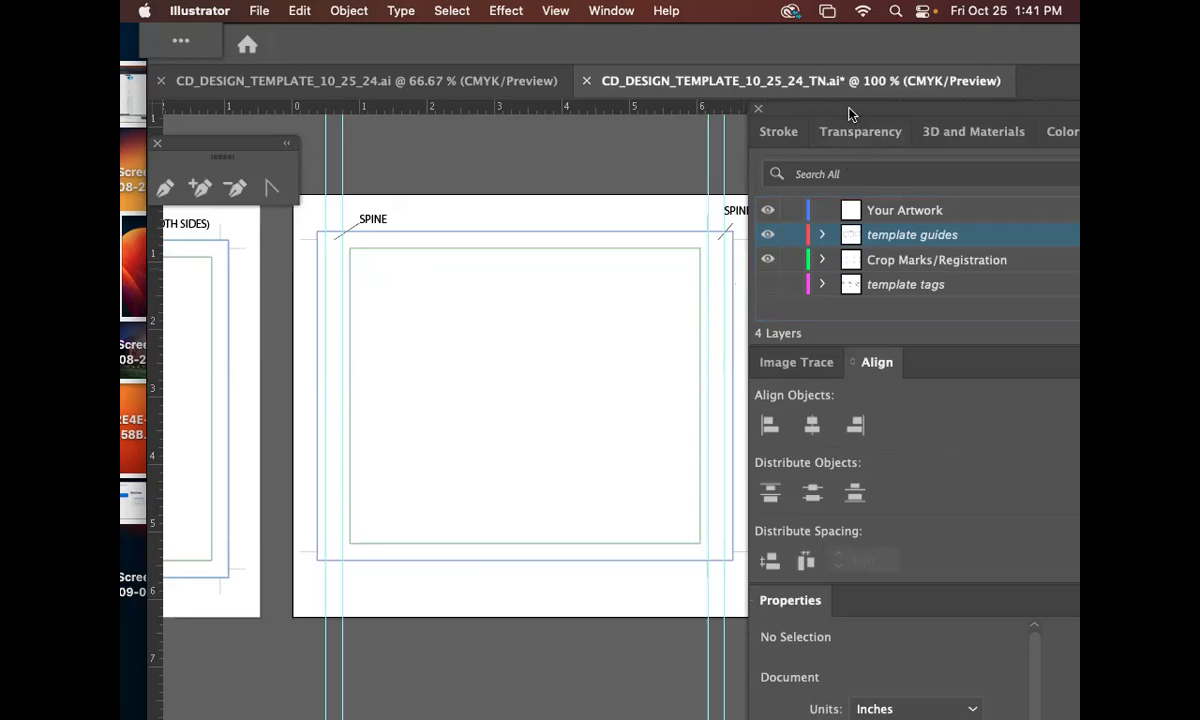
Step: Make Your Artwork the active layer and shift the Layers panel group and the application window slightly left
left_click_drag(851, 108, 832, 103)
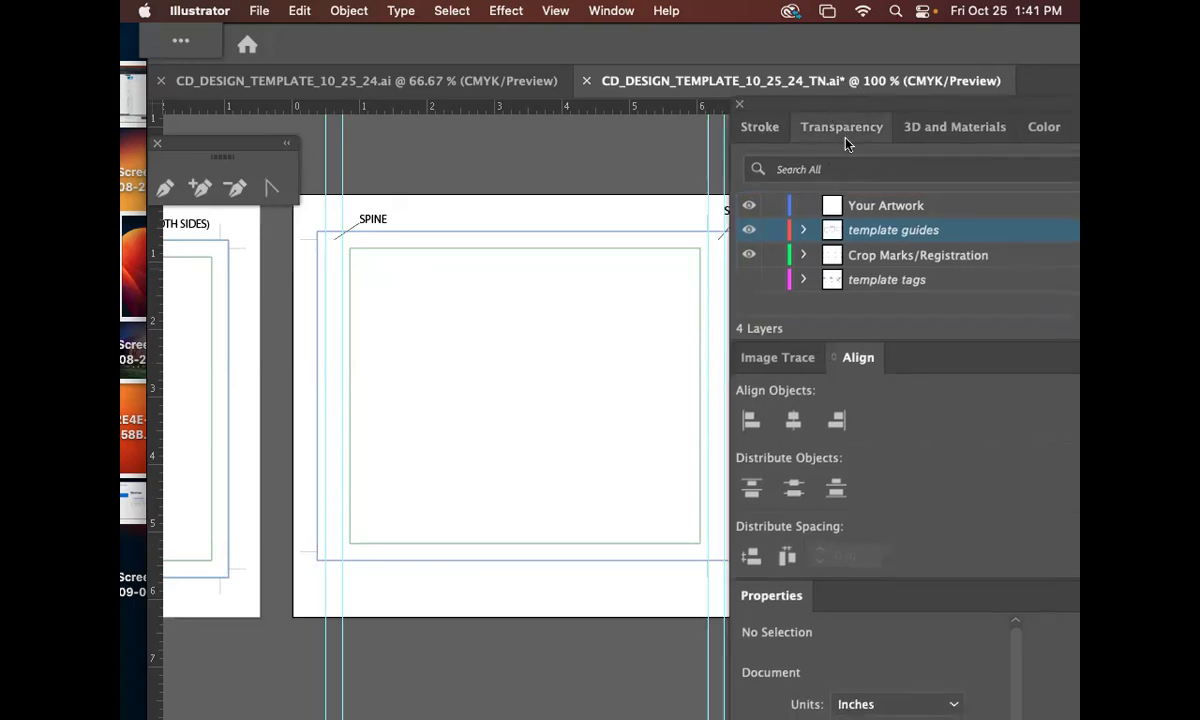
left_click(882, 206)
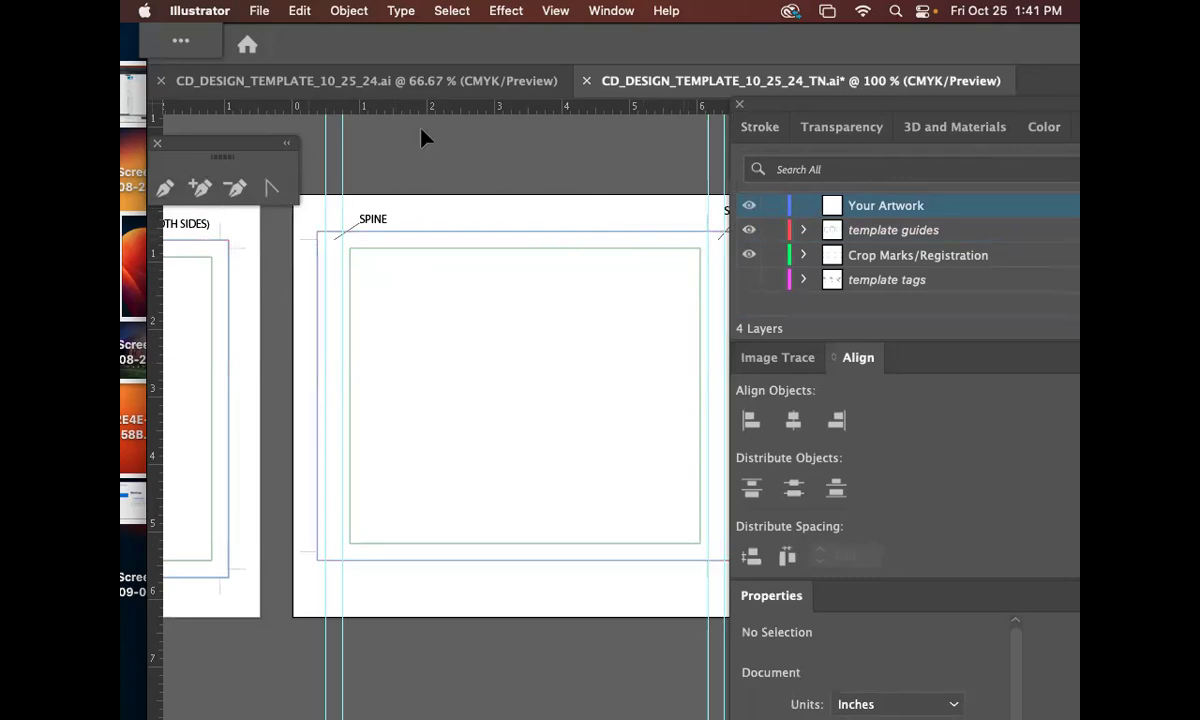
left_click_drag(671, 57, 643, 61)
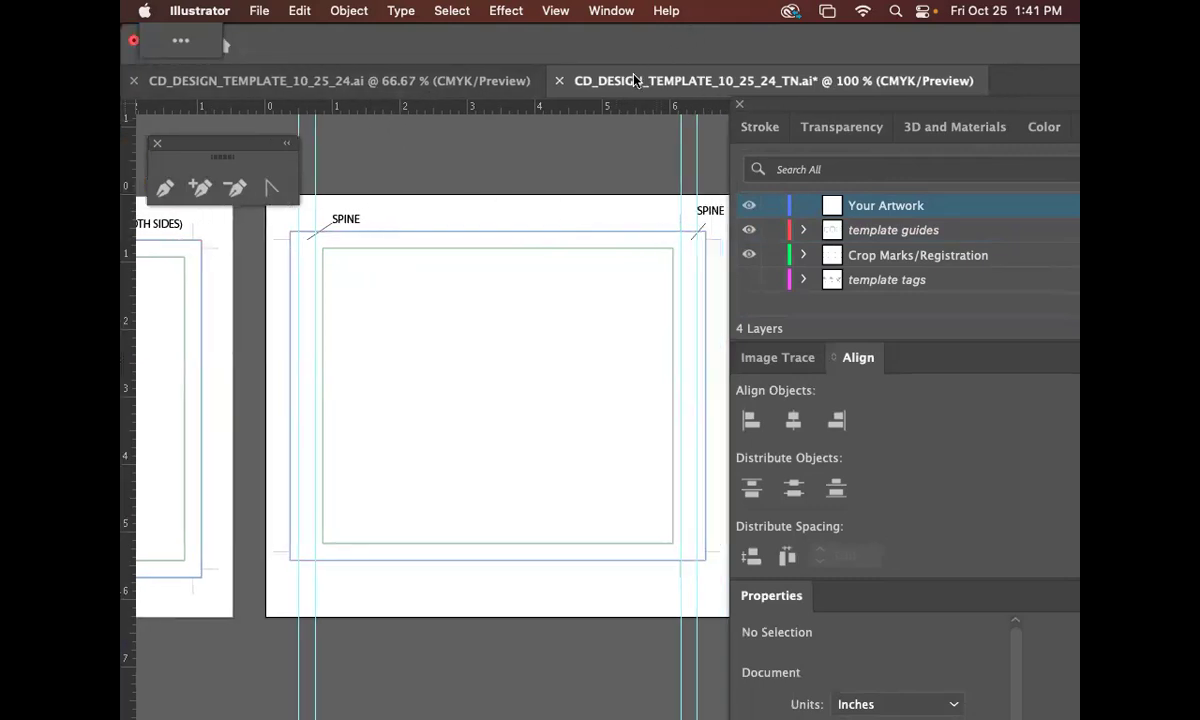
Step: Create a new toolbar with the default name Untitled Toolbar 1 and expand it to two columns
left_click(611, 11)
mouse_move(646, 261)
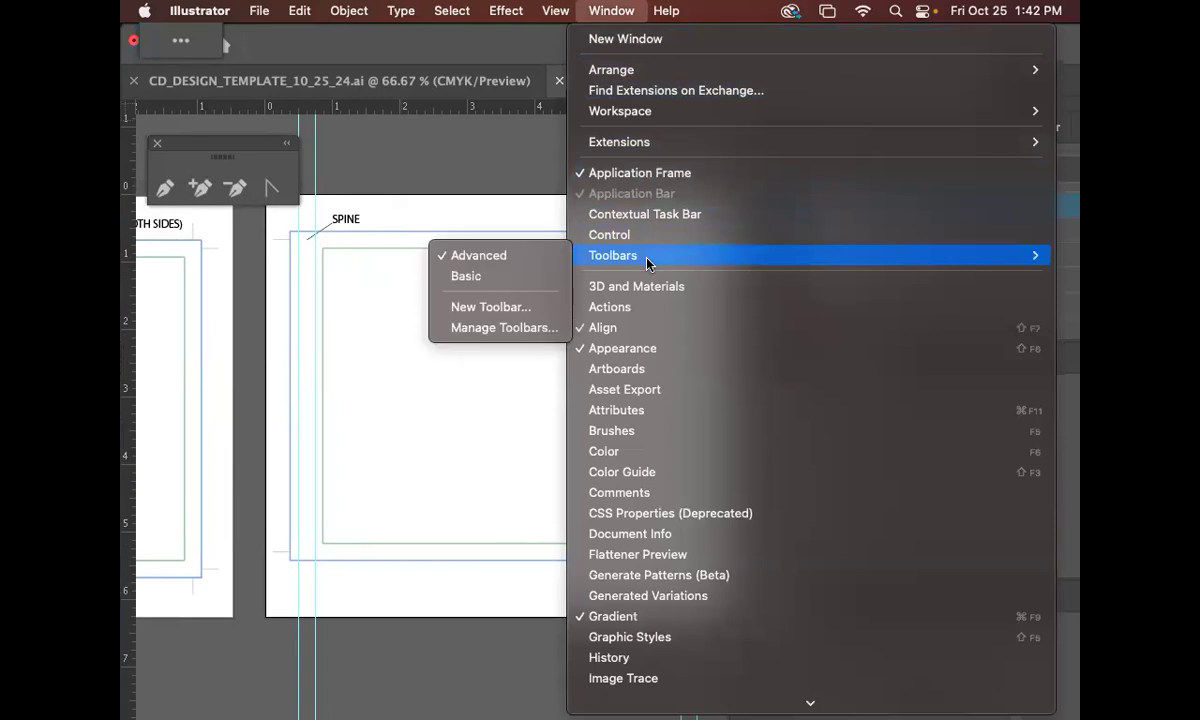
left_click(495, 307)
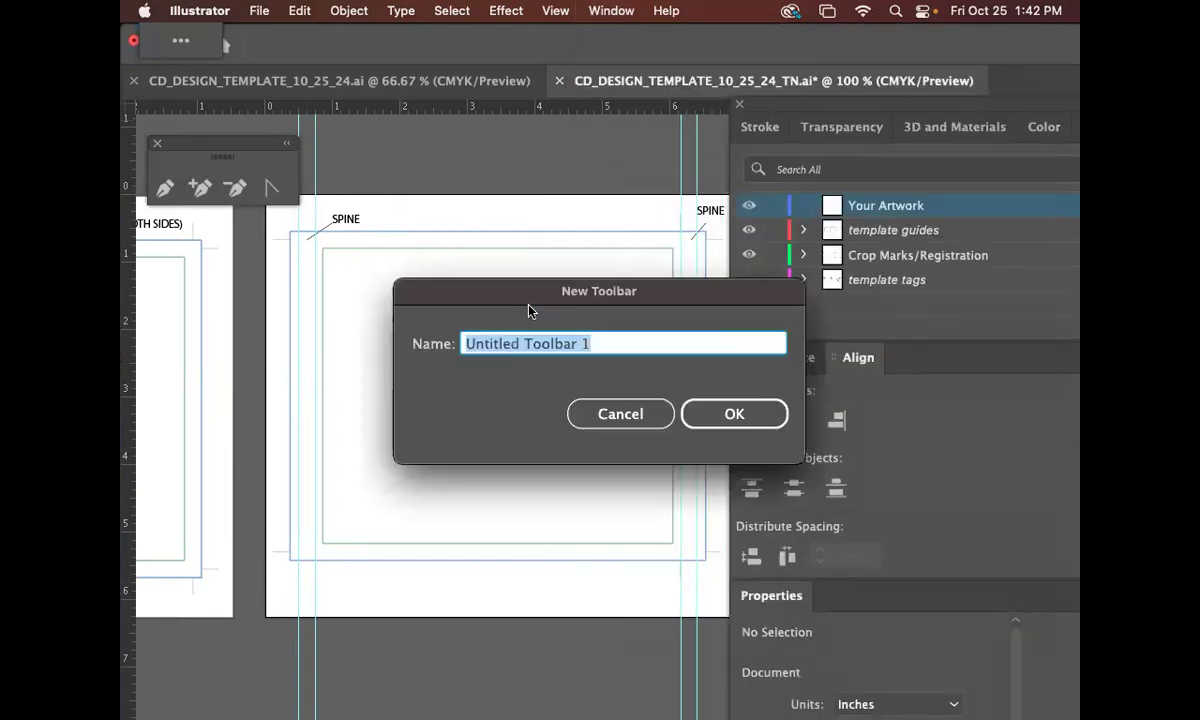
left_click(734, 413)
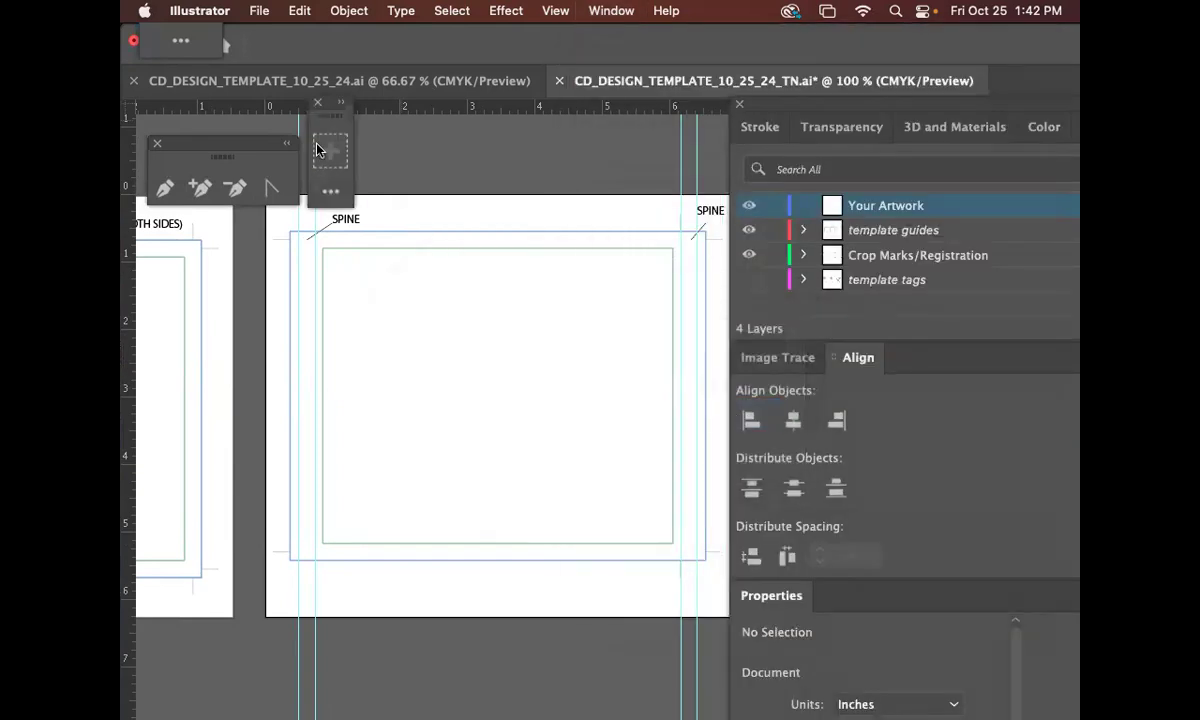
left_click(341, 103)
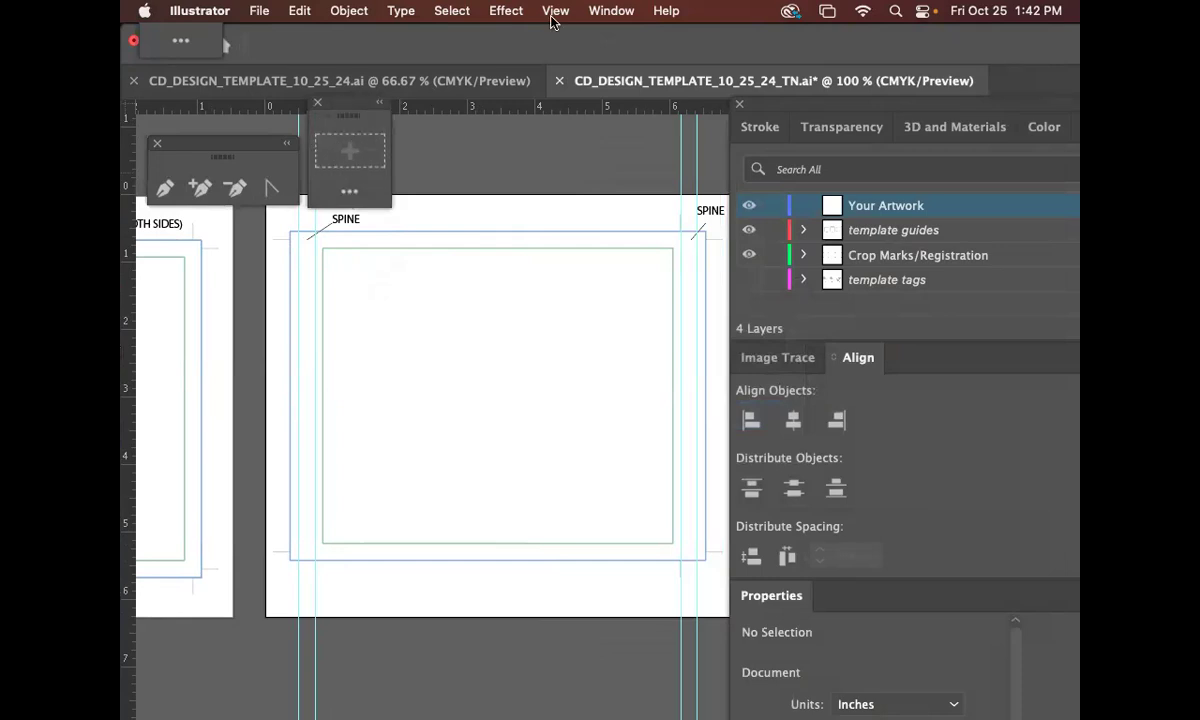
Step: Hide the Advanced toolbar and move the application window down and right to expose its title bar
left_click(595, 12)
mouse_move(622, 262)
left_click_drag(314, 50, 371, 92)
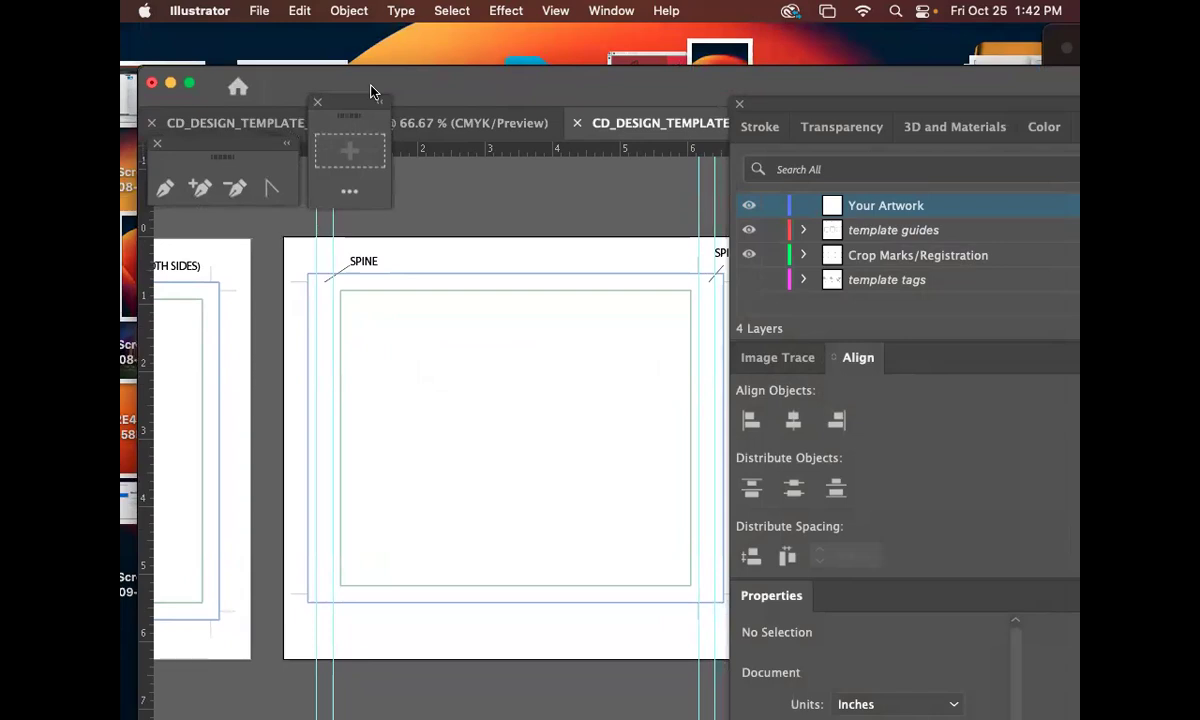